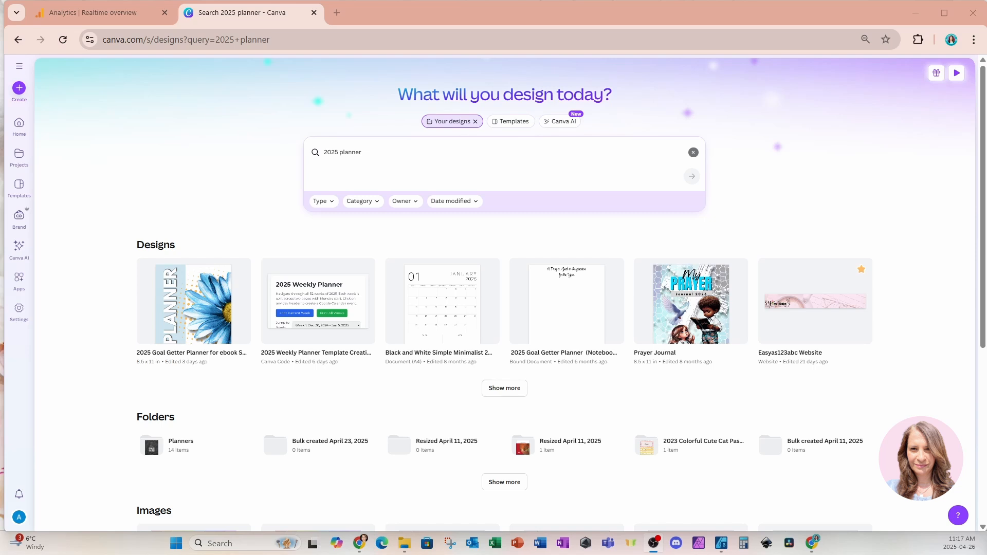
Open the 2025 Goal Getter Planner for ebook SHOP design and view all its pages as a grid
left_click(167, 295)
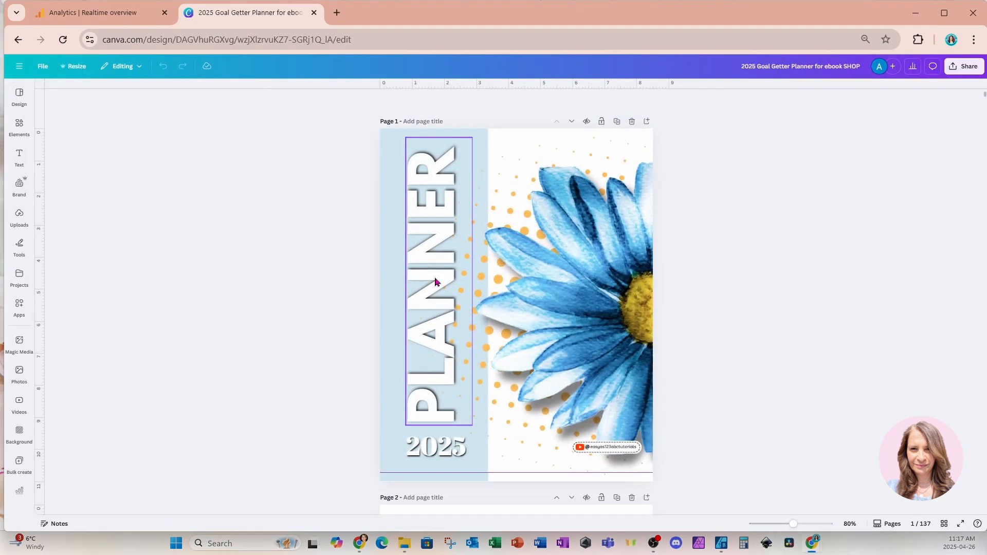
left_click(945, 524)
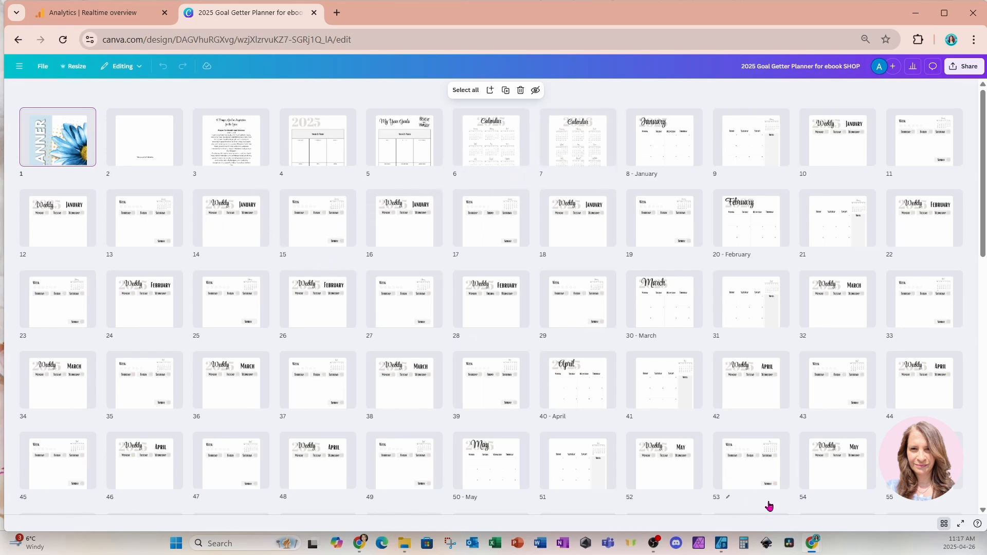
left_click(945, 524)
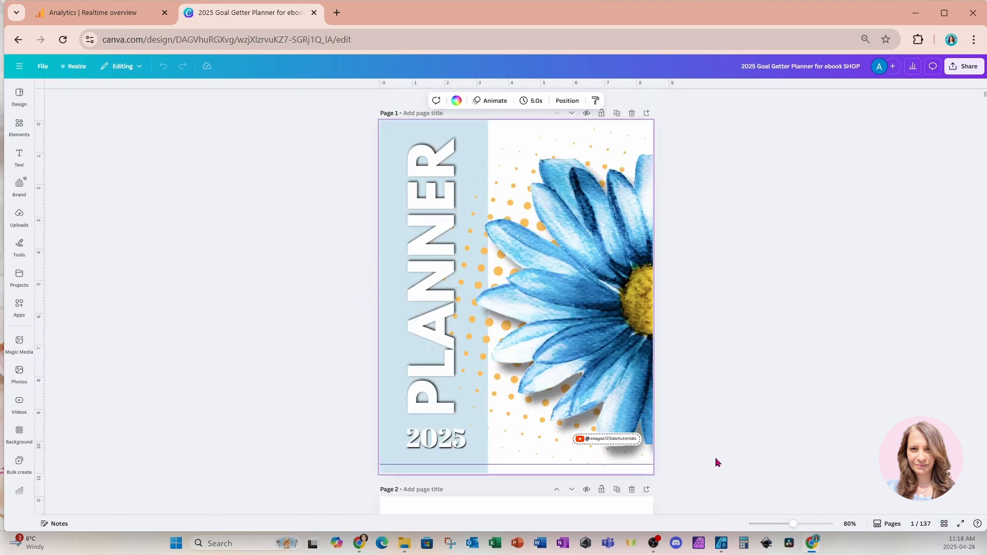
Examine the planner's pages from the cover through the first two-page January weekly spread
scroll(573, 466, "down", 8)
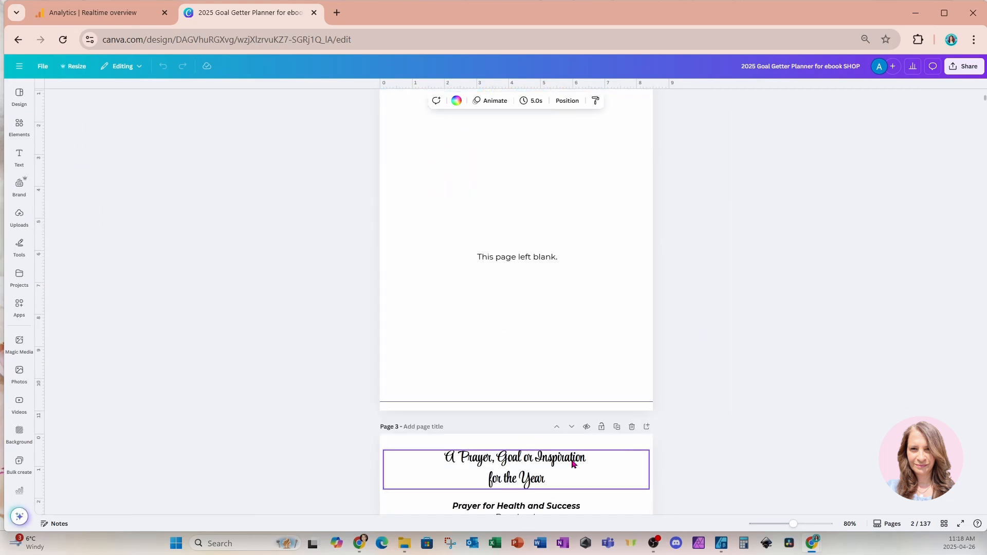
scroll(573, 464, "down", 15)
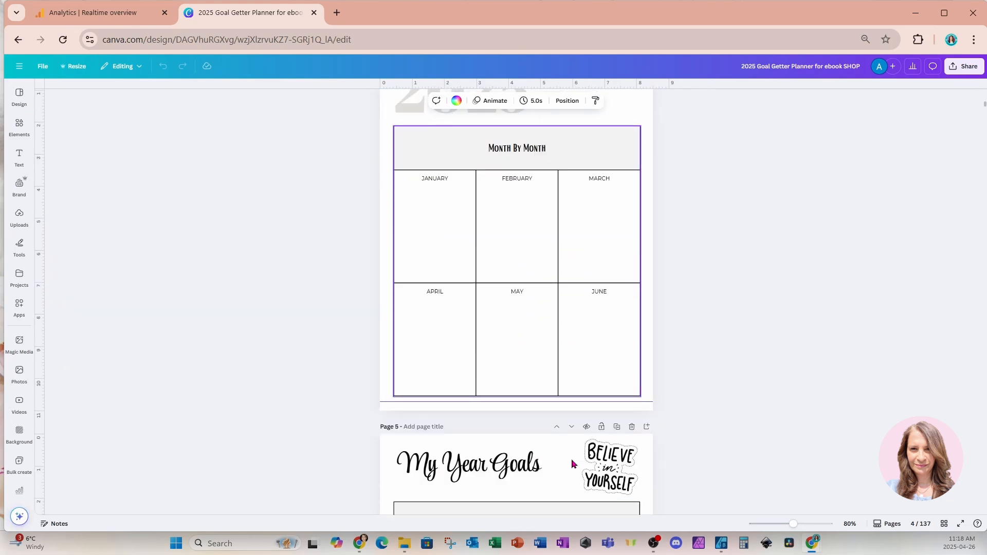
scroll(573, 463, "down", 15)
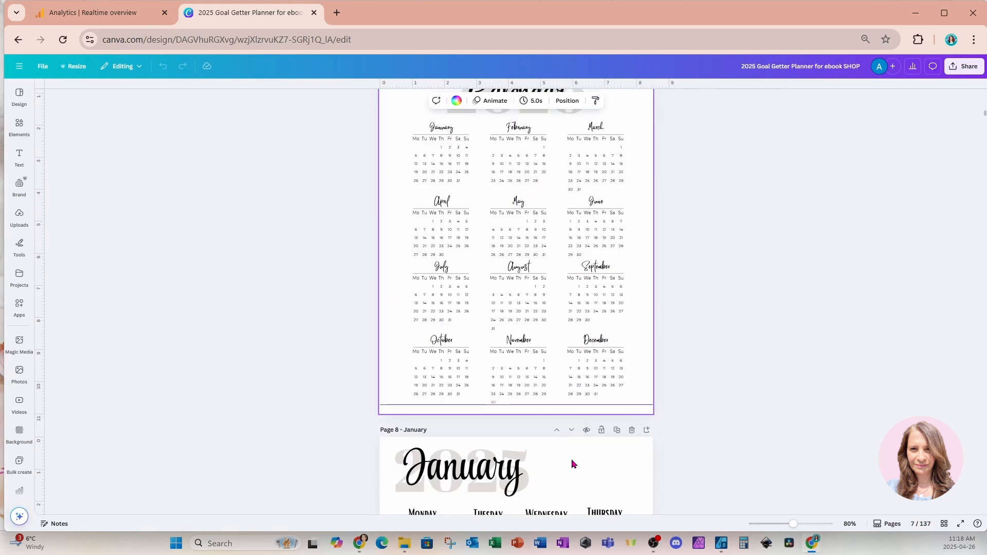
scroll(573, 465, "down", 15)
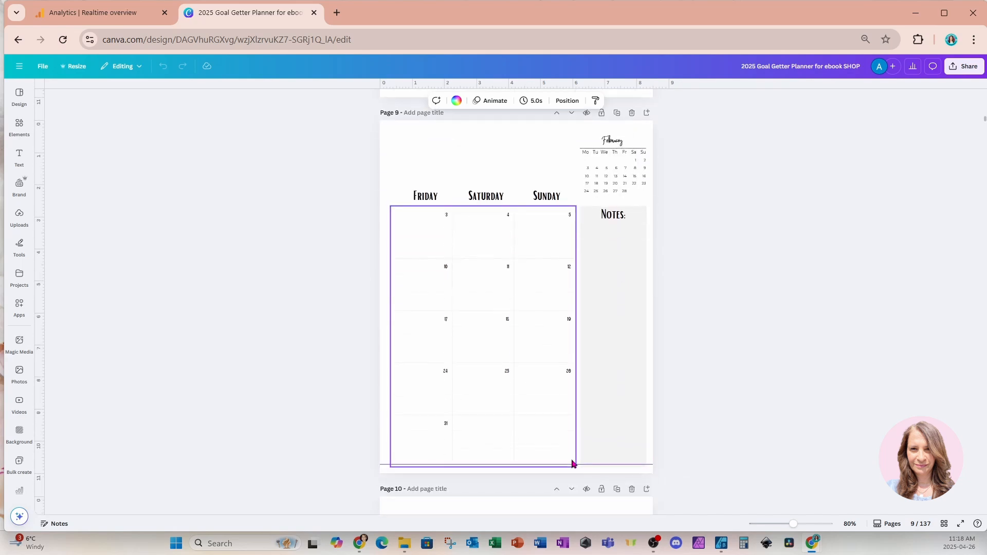
scroll(573, 464, "down", 7)
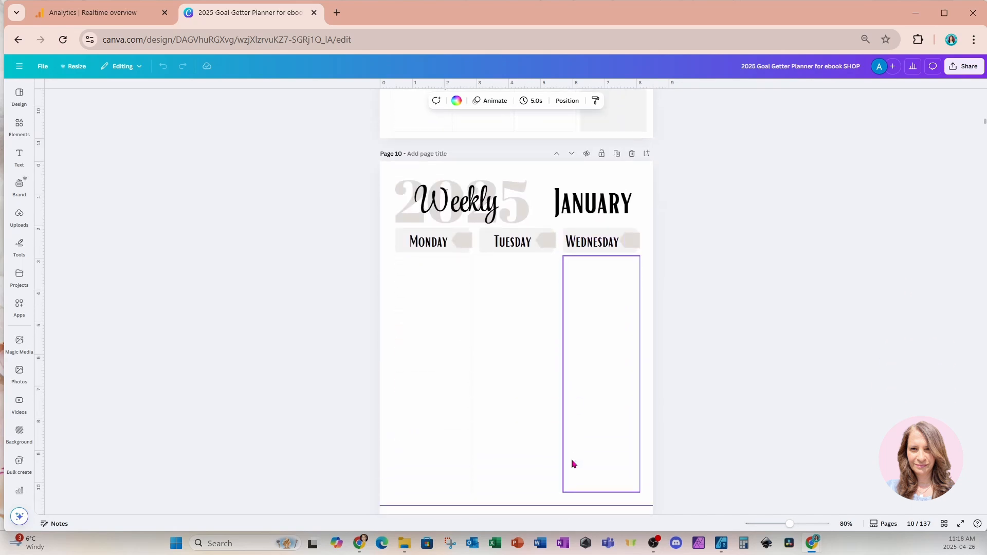
scroll(573, 464, "down", 1)
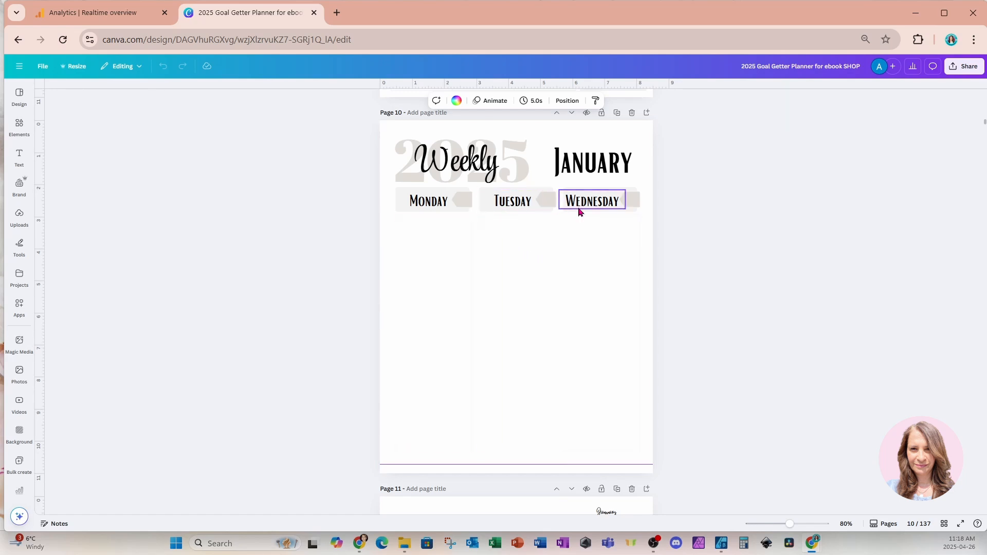
scroll(579, 212, "down", 10)
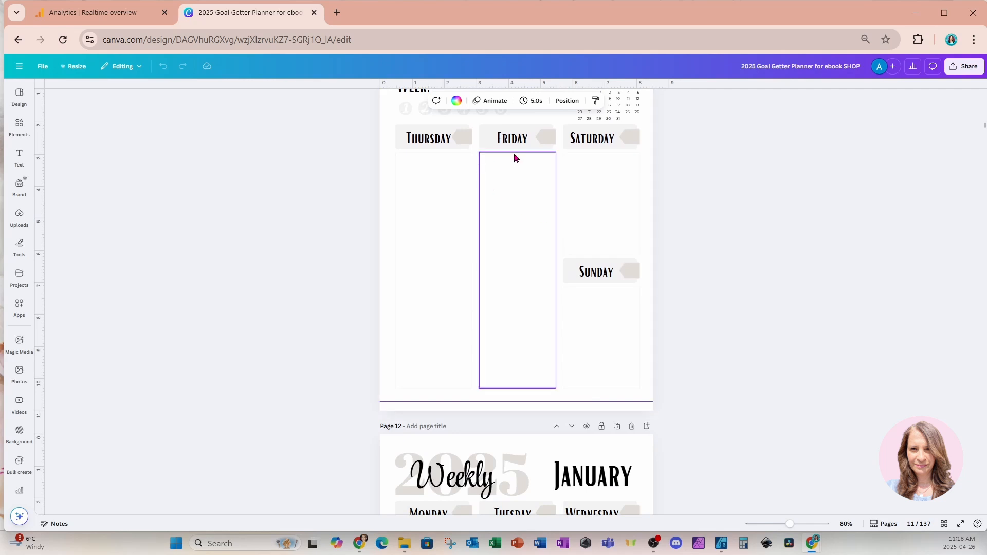
scroll(602, 312, "up", 2)
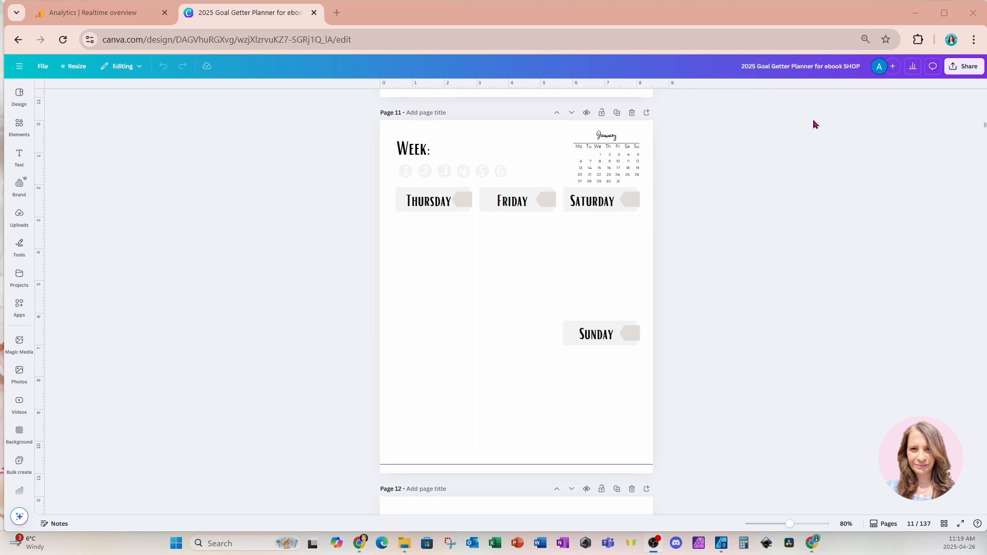
Make a copy of the planner design and delete pages 1 through 8 from the copy
left_click(44, 66)
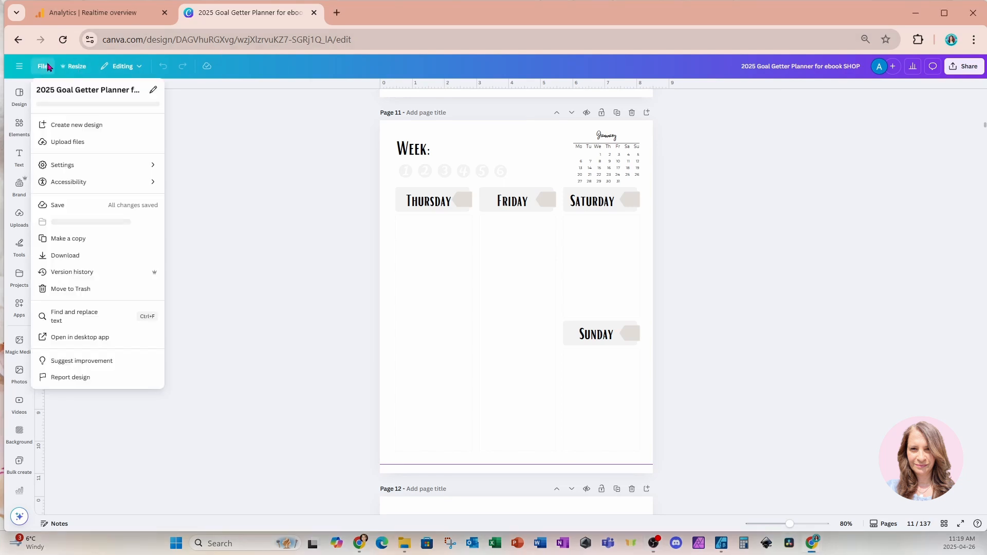
left_click(63, 238)
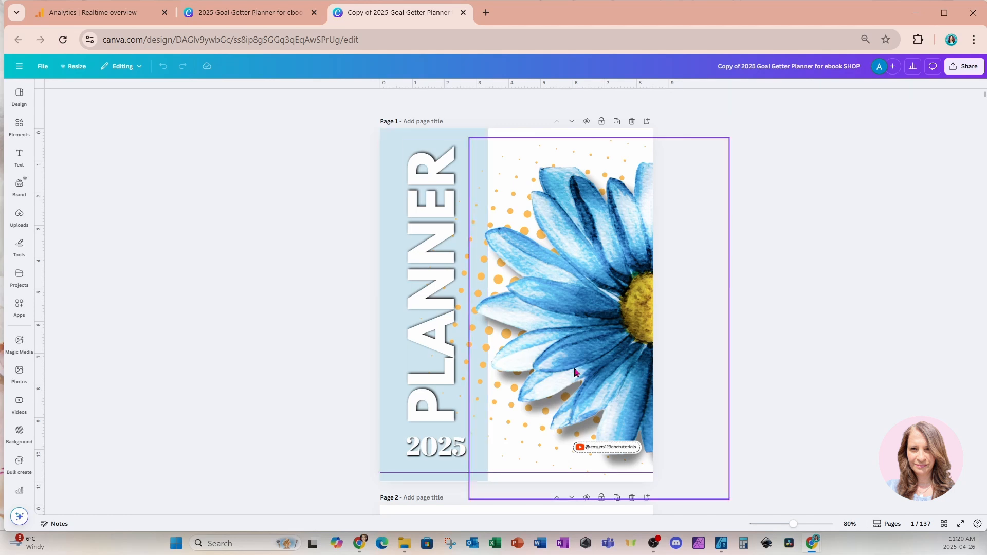
left_click(945, 524)
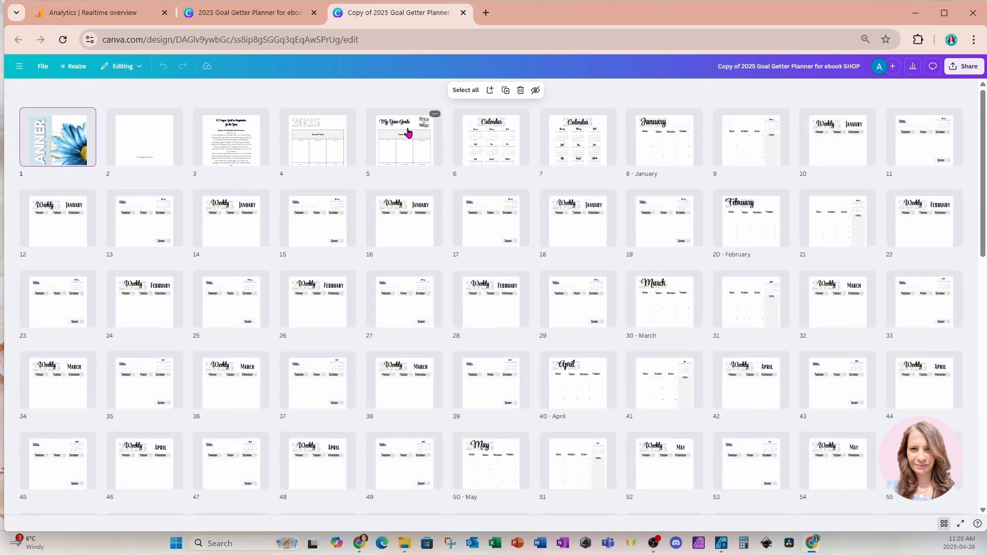
left_click(658, 148, "shift")
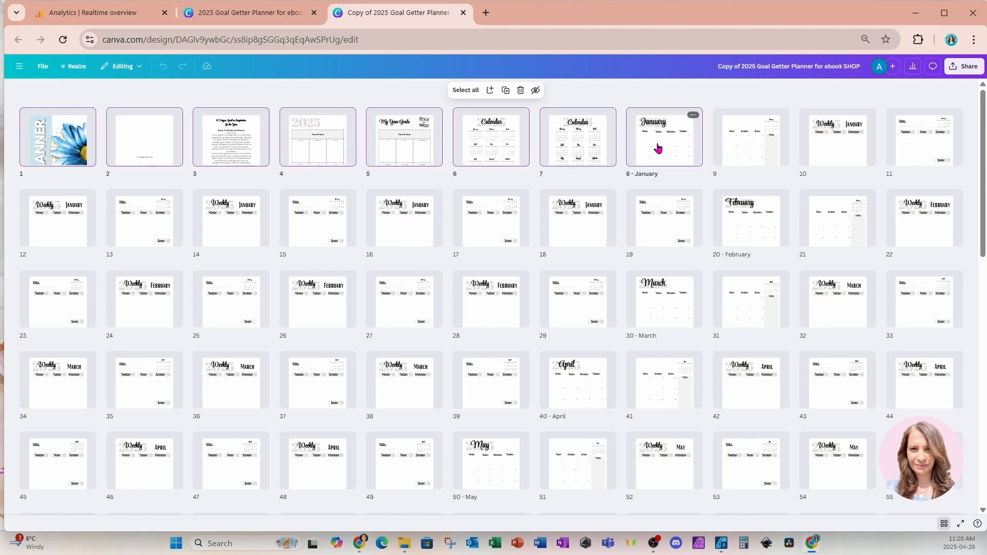
key("Delete")
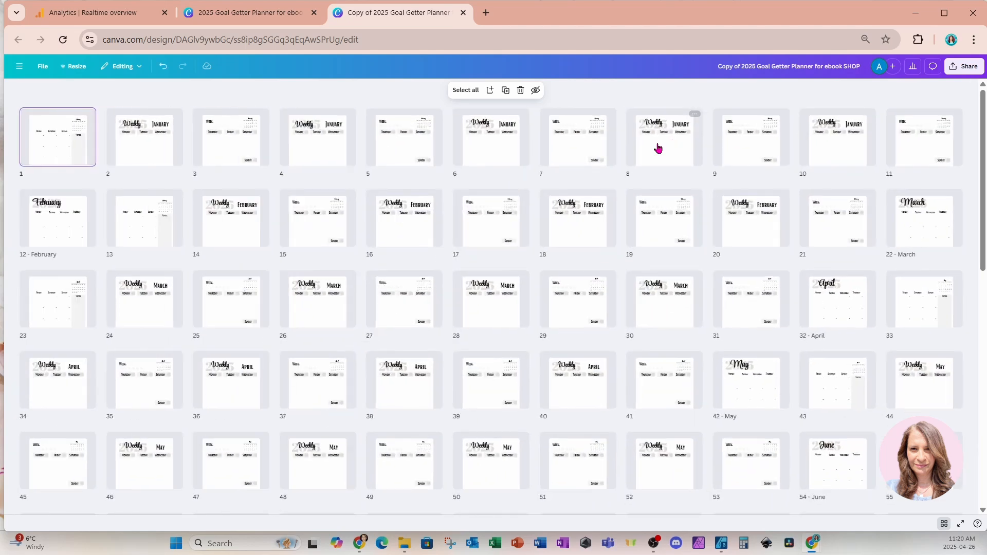
Delete all other pages of the copy, keeping only the first two-page January weekly spread
left_click(230, 141)
scroll(560, 338, "down", 10)
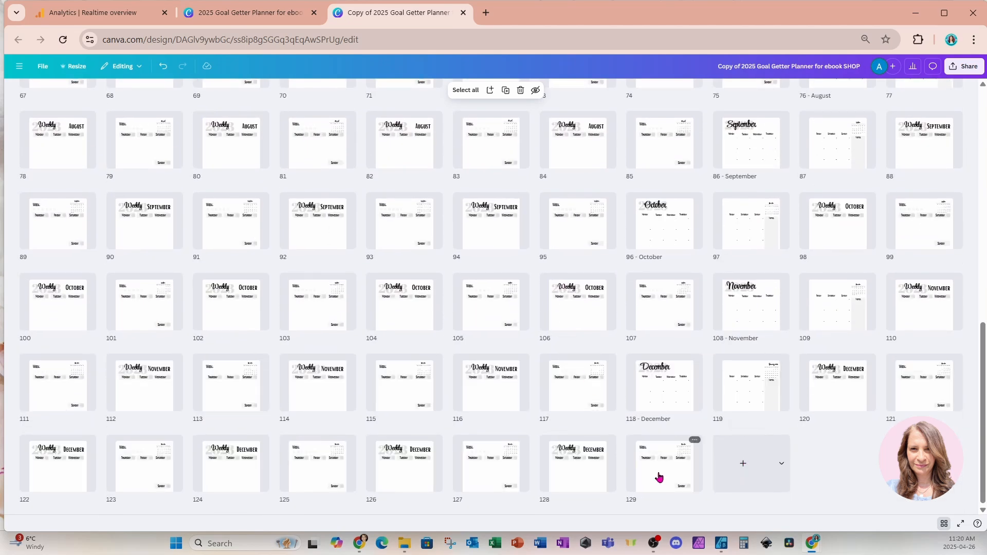
left_click(659, 478, "shift")
key("Delete")
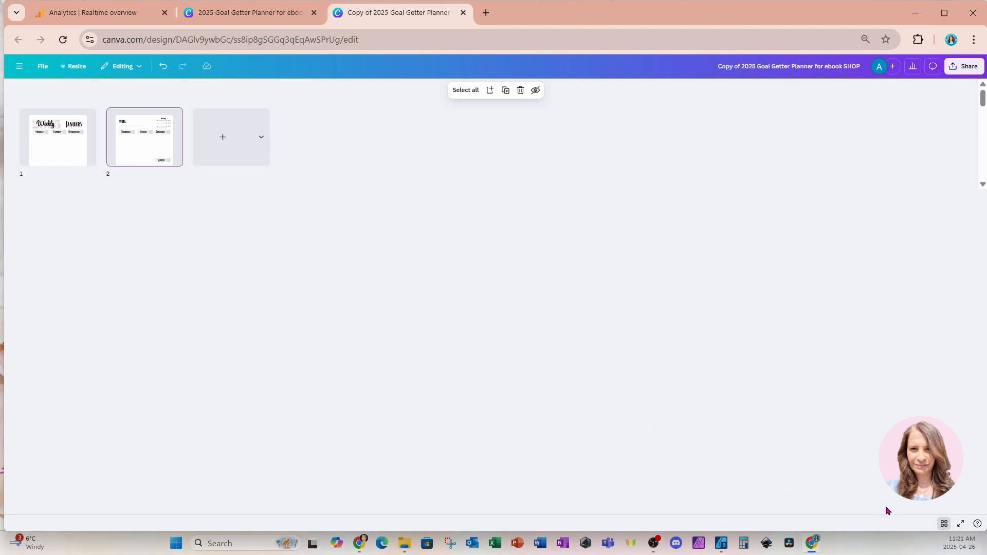
Return to the normal page view and review the layout of the two weekly pages
left_click(943, 525)
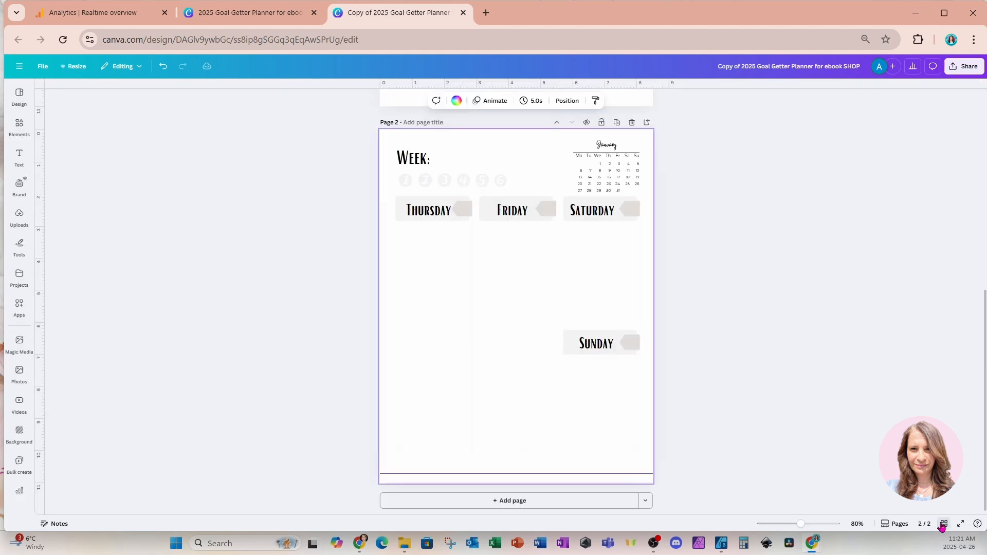
scroll(561, 307, "up", 5)
scroll(561, 307, "up", 5)
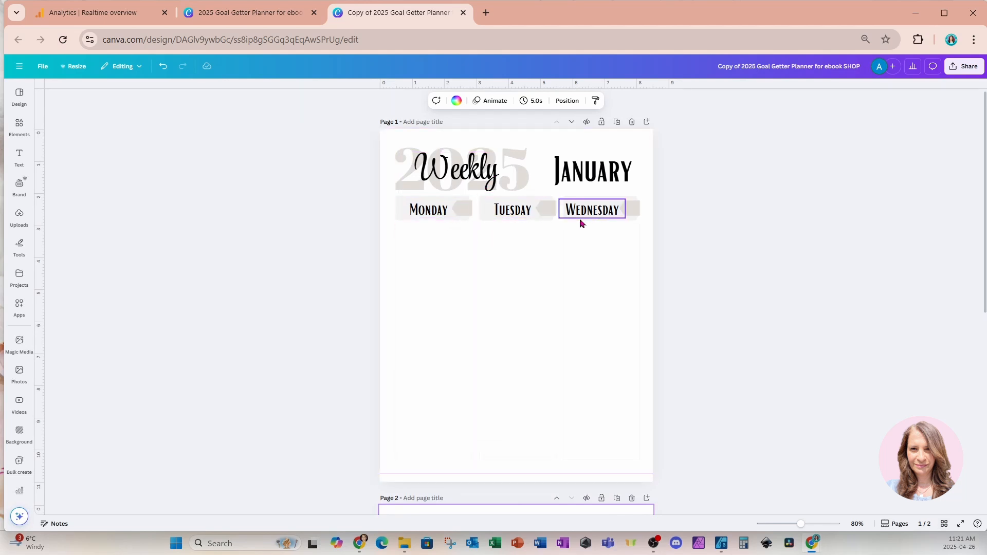
scroll(582, 223, "down", 5)
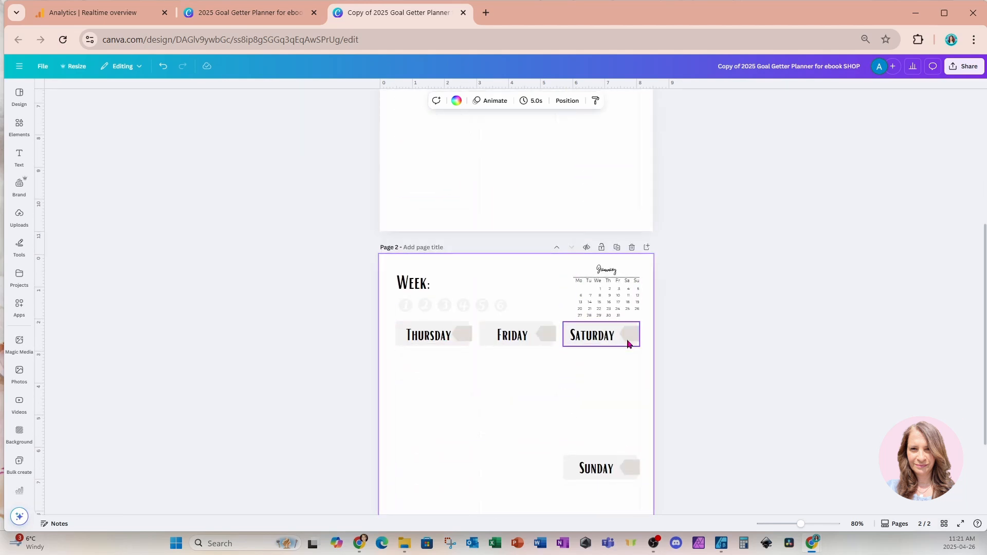
scroll(584, 406, "up", 4)
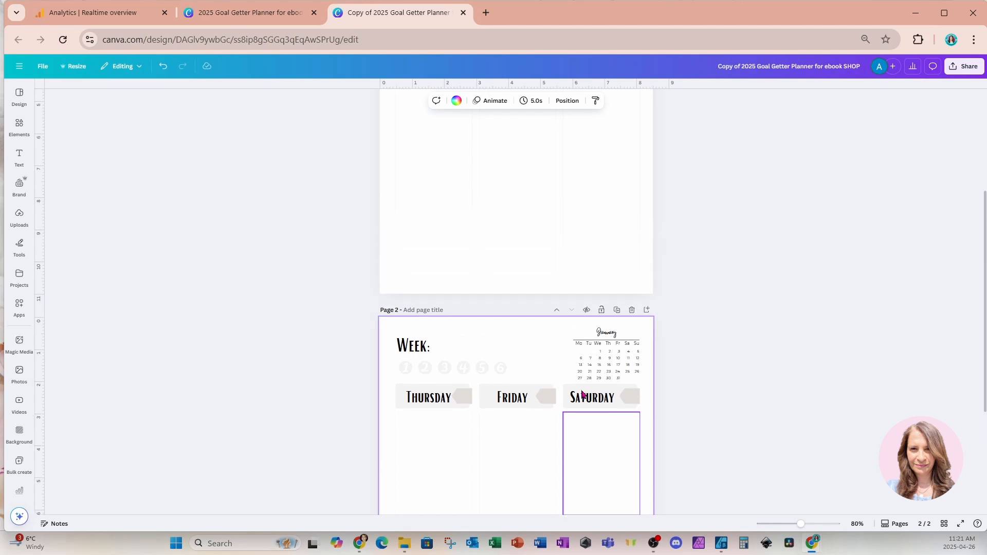
scroll(583, 395, "up", 1)
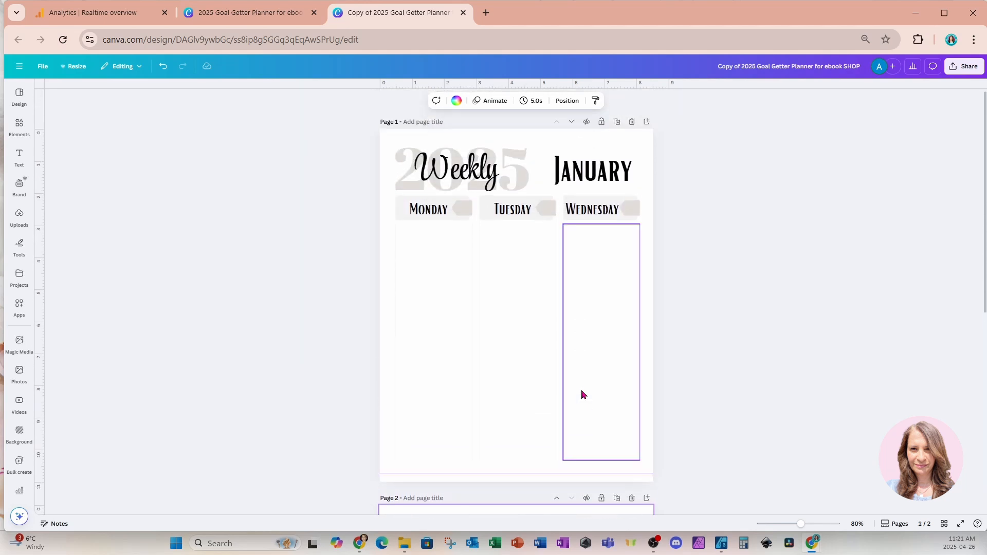
scroll(582, 446, "down", 2)
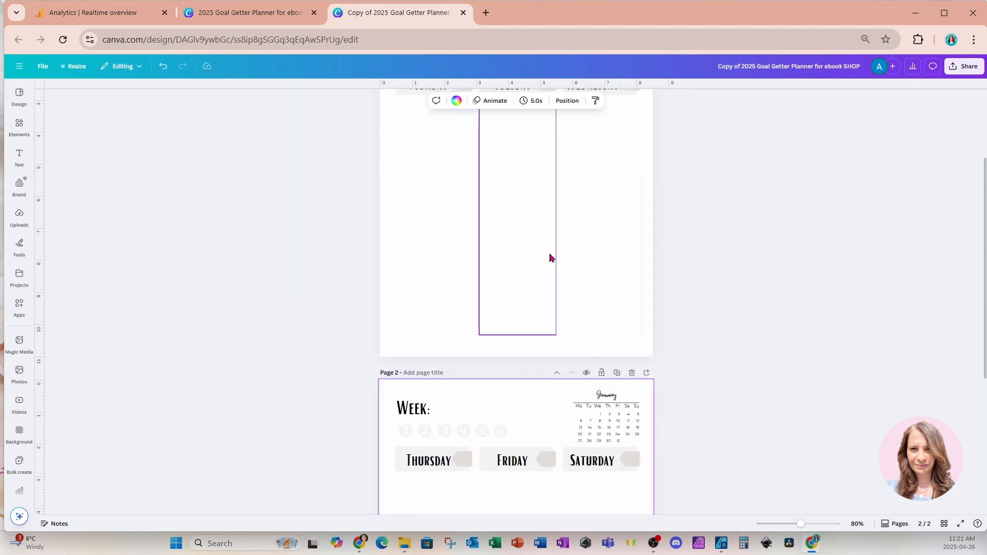
scroll(559, 288, "up", 2)
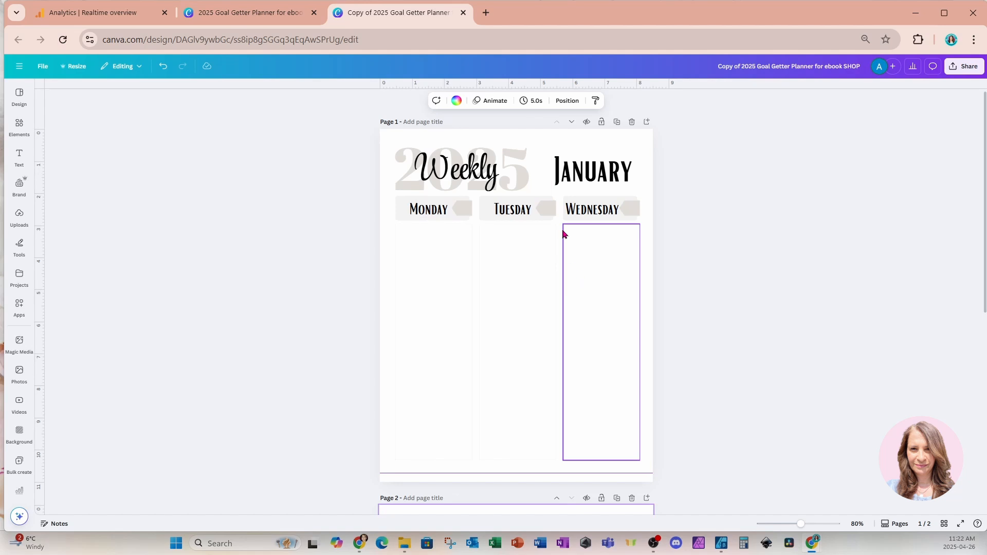
Change the year behind the Weekly heading on page 1 to 2026
left_click(535, 178)
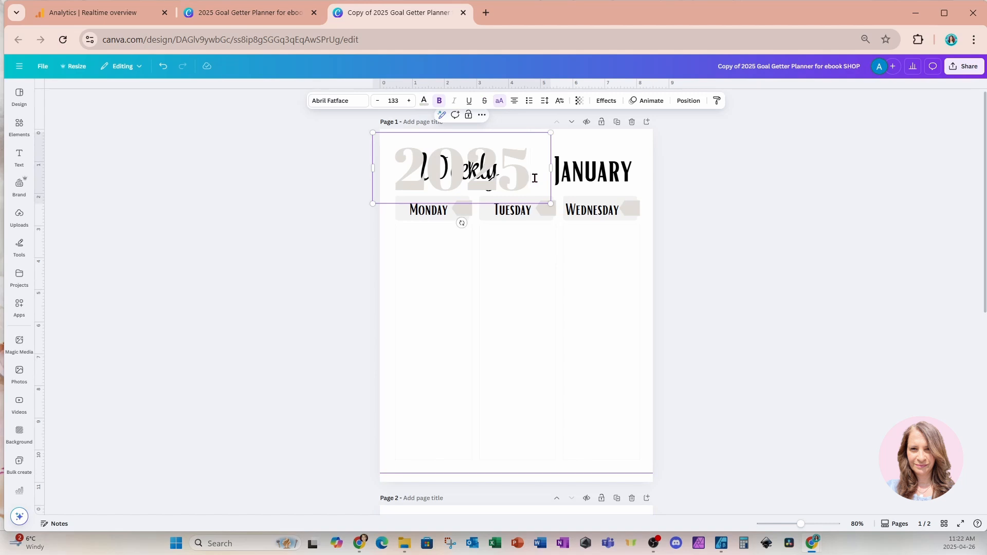
key("BackSpace")
type("6")
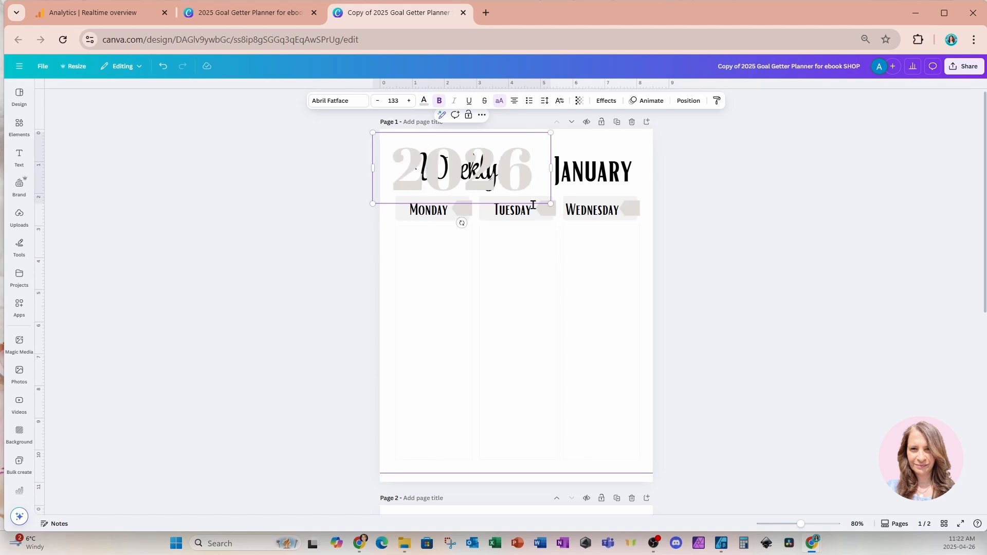
left_click(559, 329)
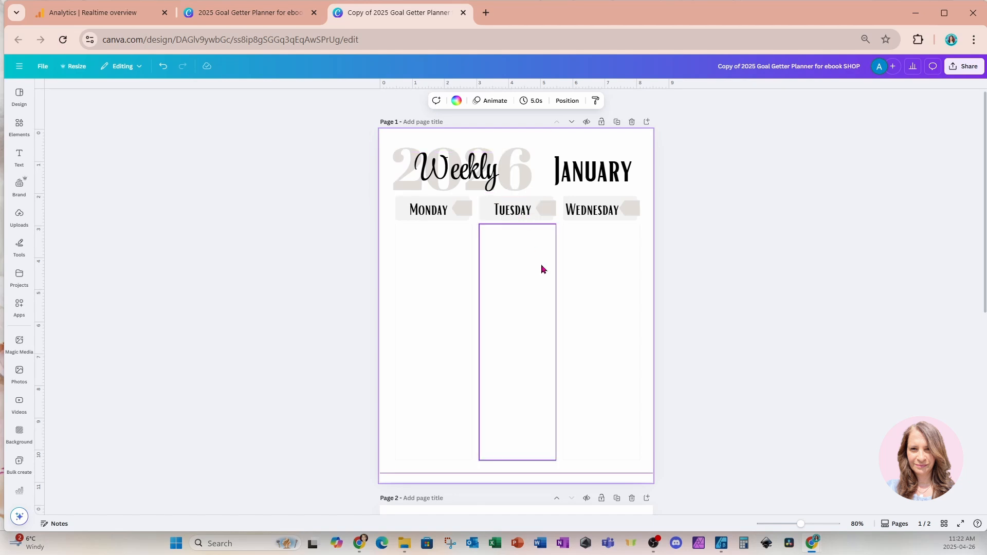
Put a # placeholder on Monday's date tag, using a narrowed duplicate of the Monday label with its text replaced
left_click(464, 216)
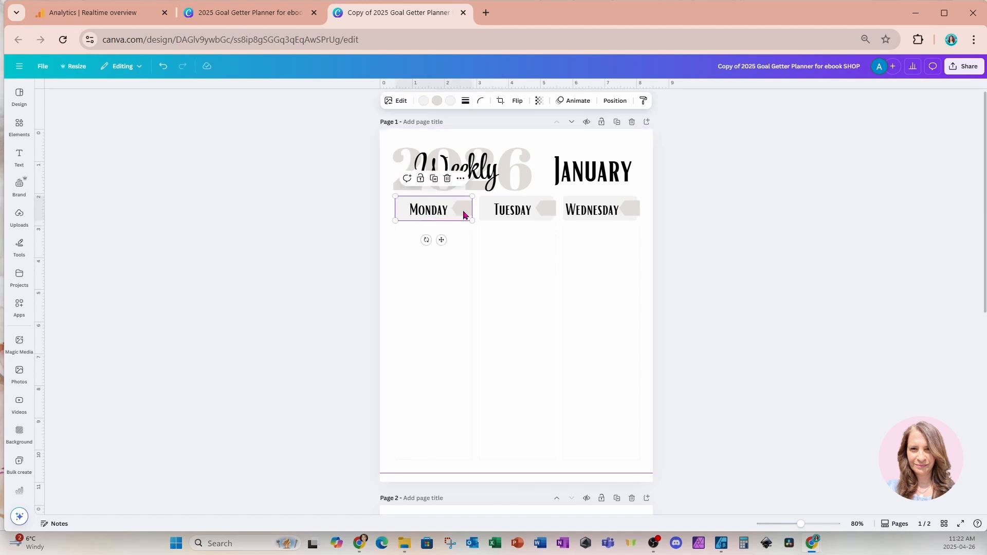
left_click(421, 216)
left_click(435, 182)
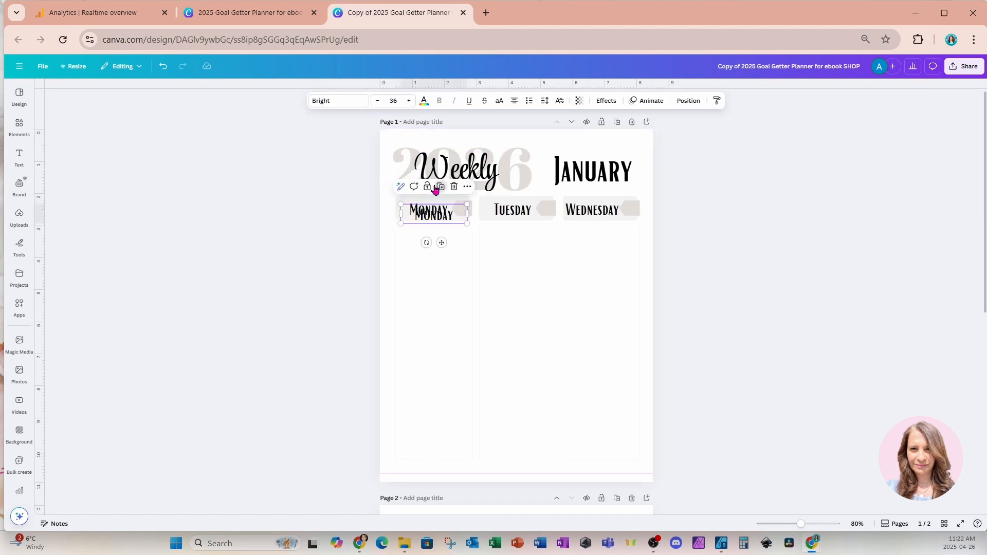
double_click(448, 216)
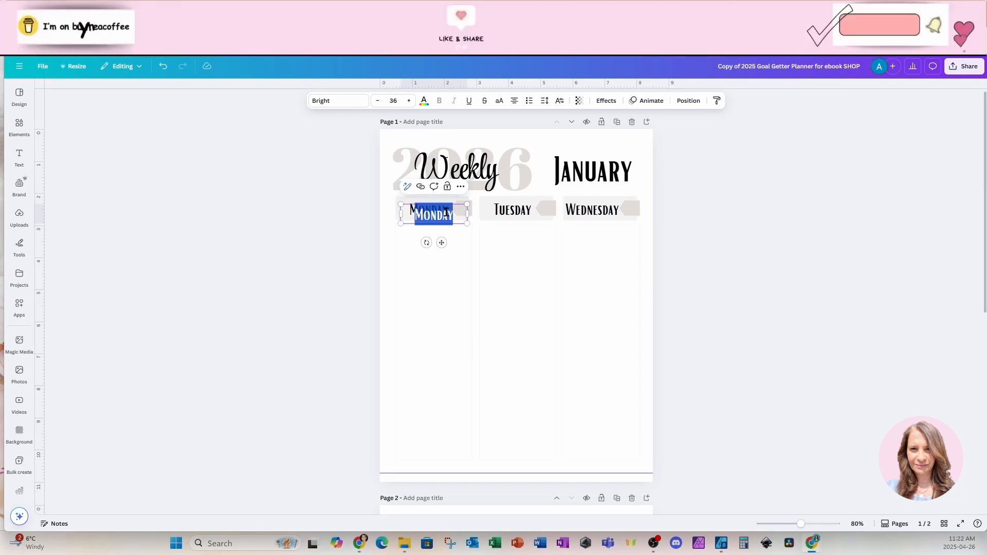
type("#")
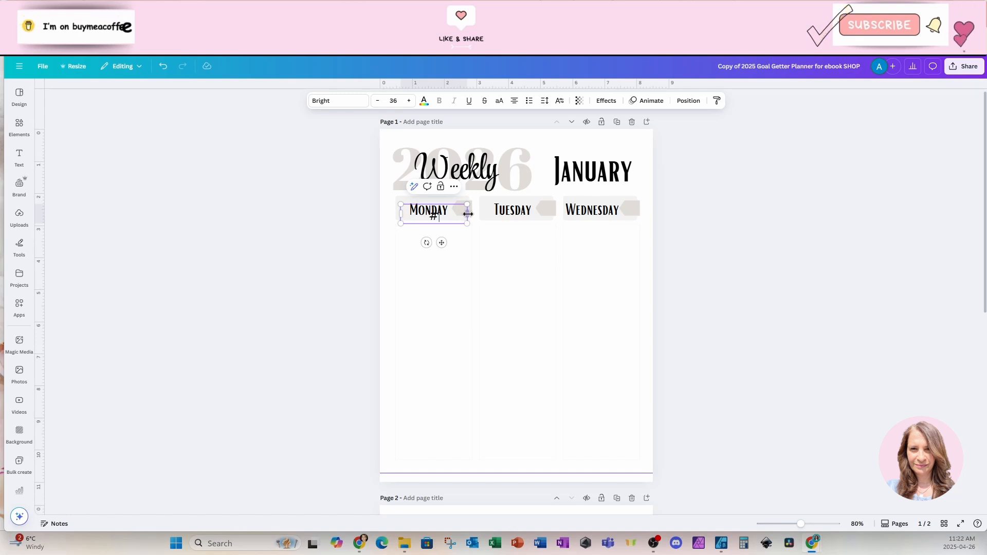
mouse_move(469, 212)
left_mouse_down()
mouse_move(425, 213)
mouse_move(456, 240)
mouse_move(474, 235)
mouse_move(475, 215)
left_mouse_up()
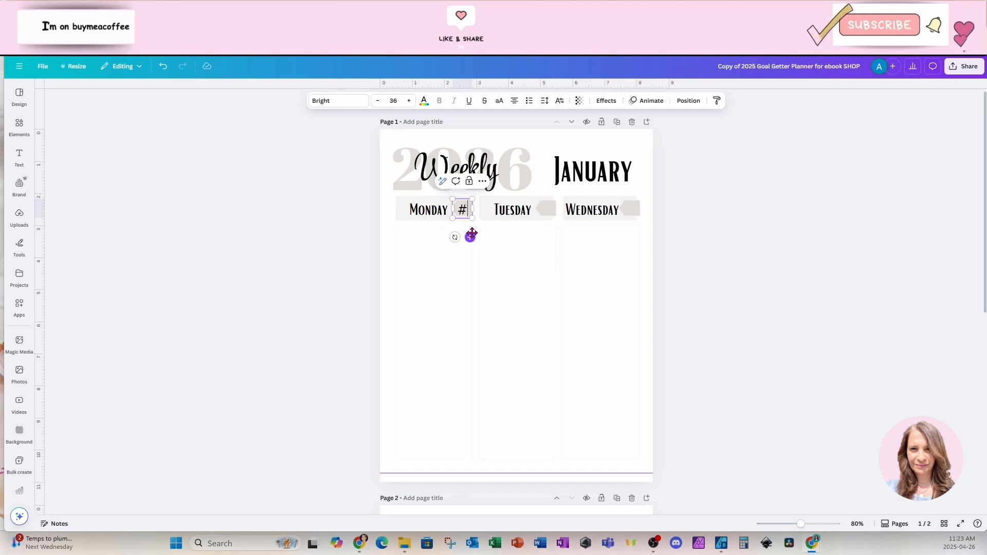
Duplicate the # placeholder and place the copy on Tuesday's date tag, aligned with Monday's
key("ctrl+z")
left_click(470, 182)
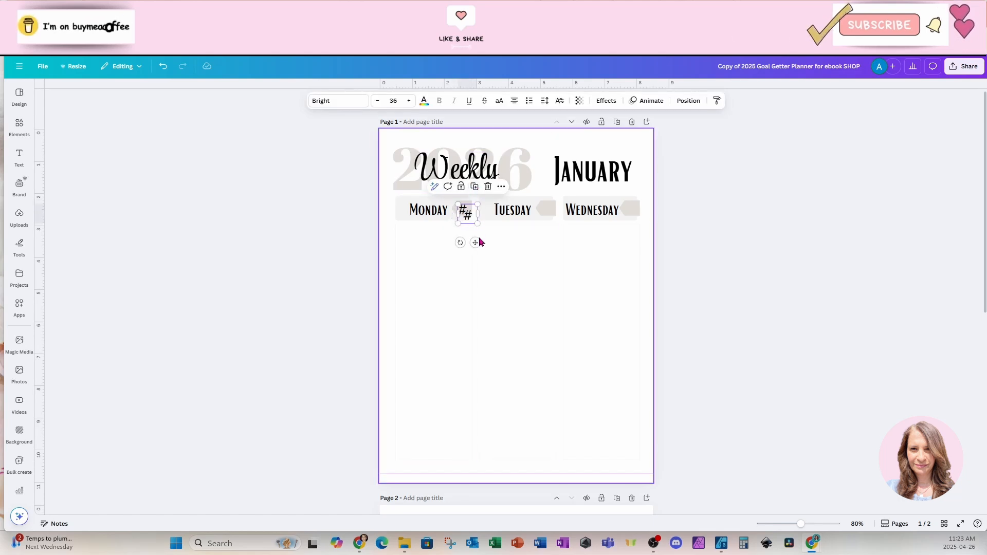
left_click_drag(480, 242, 553, 236)
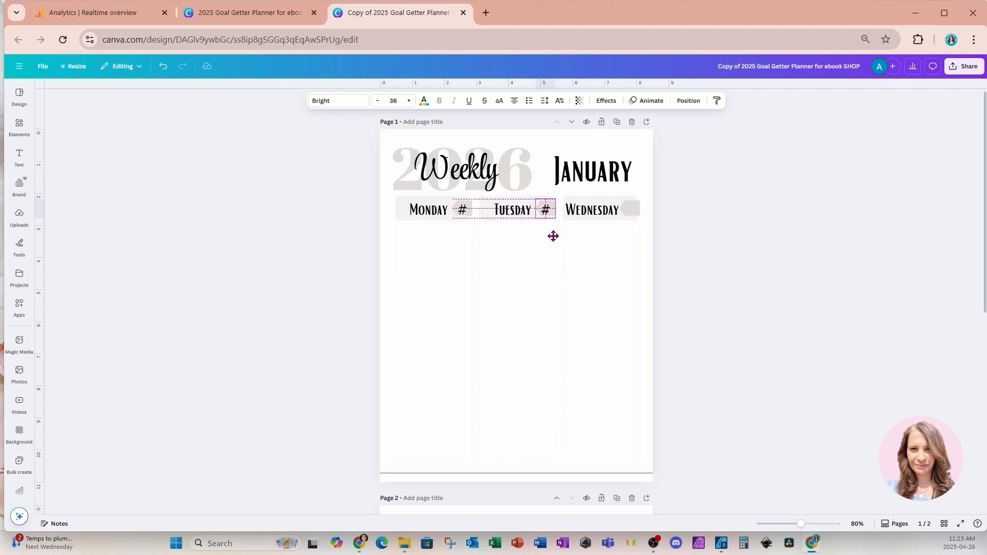
Duplicate Tuesday's # placeholder and place the copy on Wednesday's date tag
left_click_drag(553, 236, 553, 236)
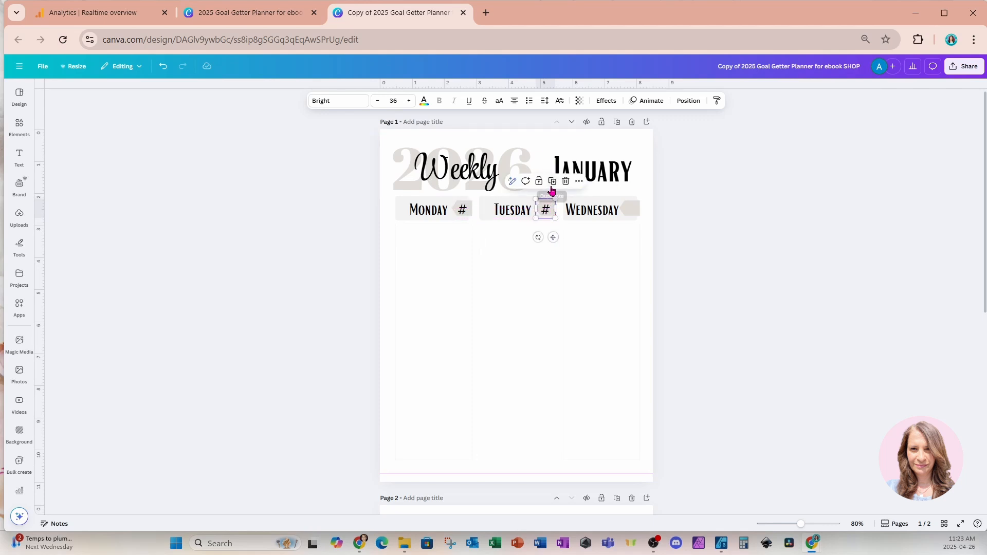
left_click(553, 184)
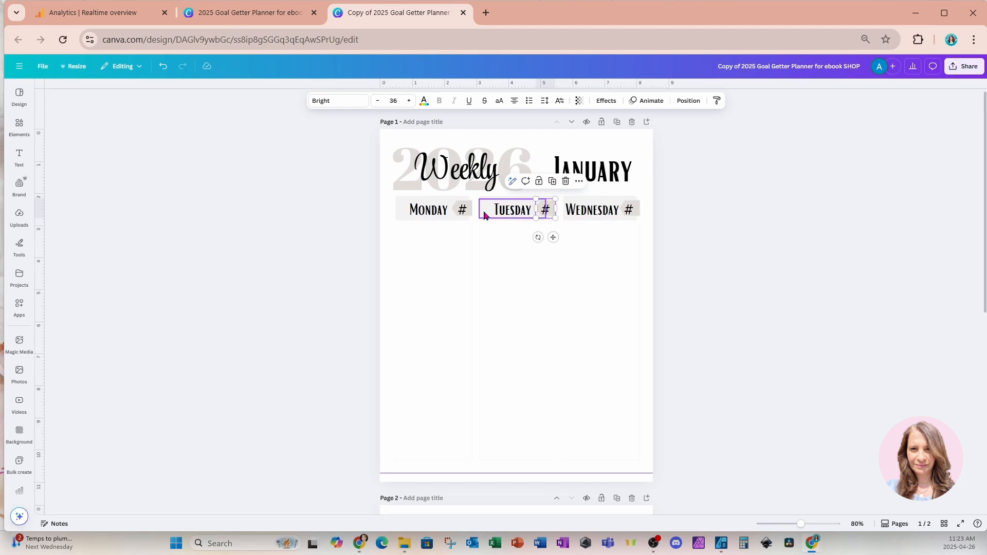
Copy the three # placeholders from page 1 onto the Thursday, Friday and Saturday date tags on page 2
left_click(462, 210)
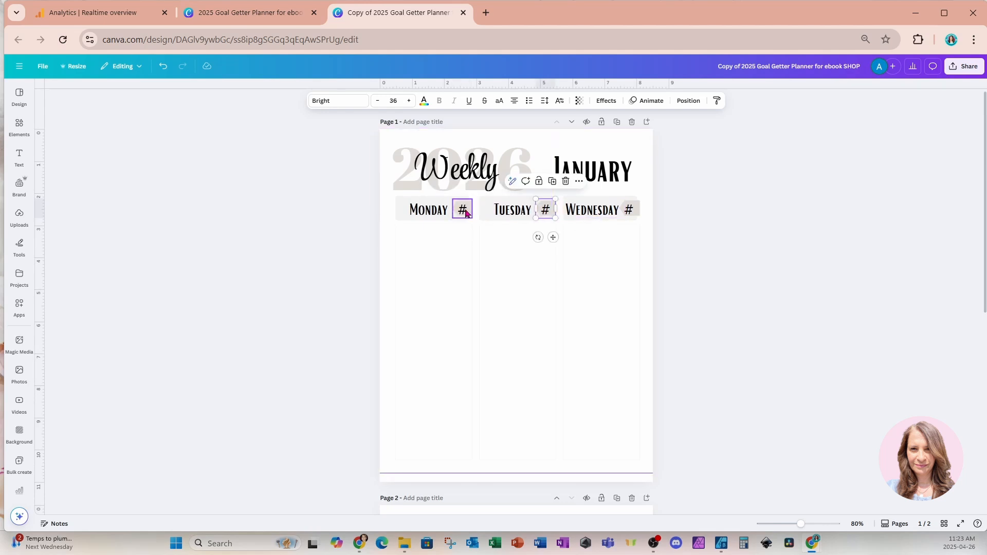
left_click(545, 208, "shift")
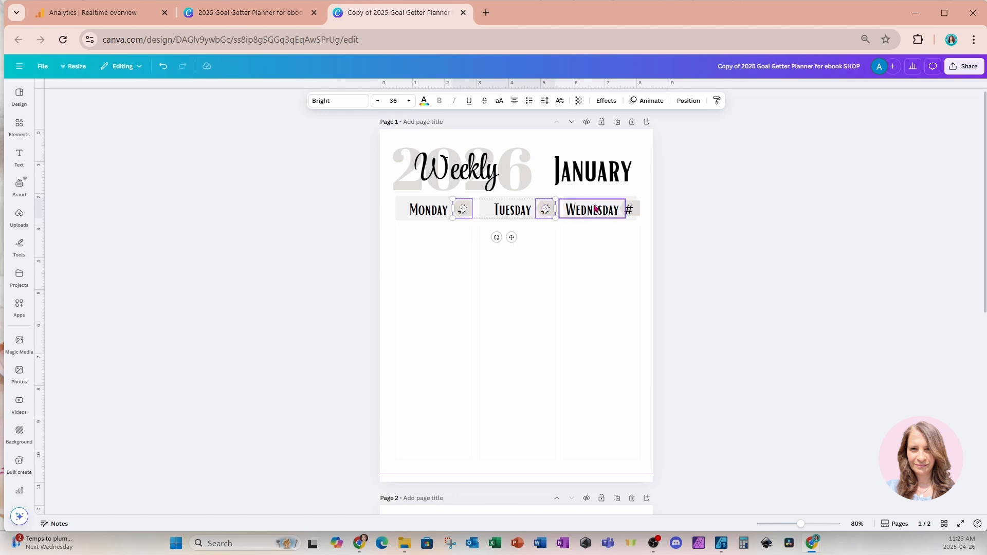
left_click(631, 210, "shift")
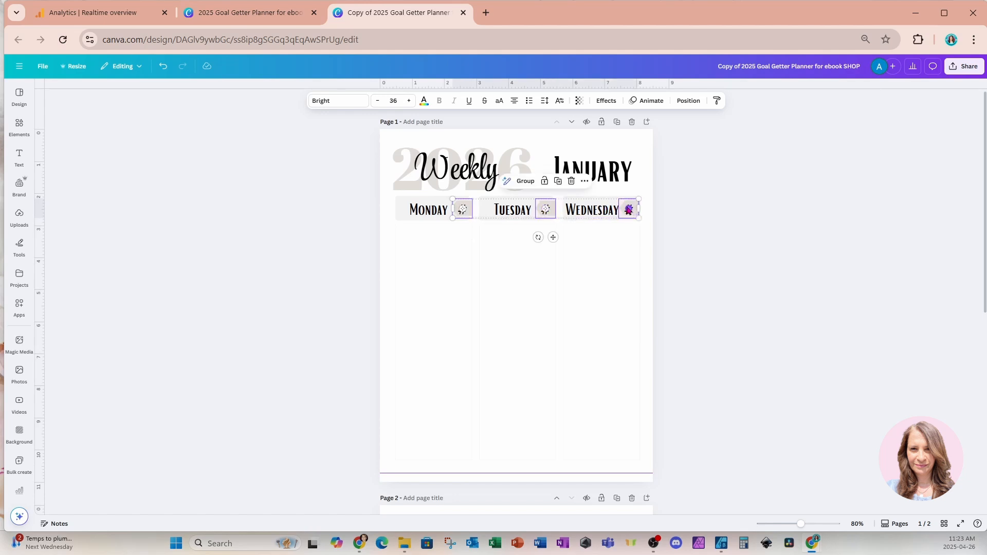
scroll(525, 304, "down", 7)
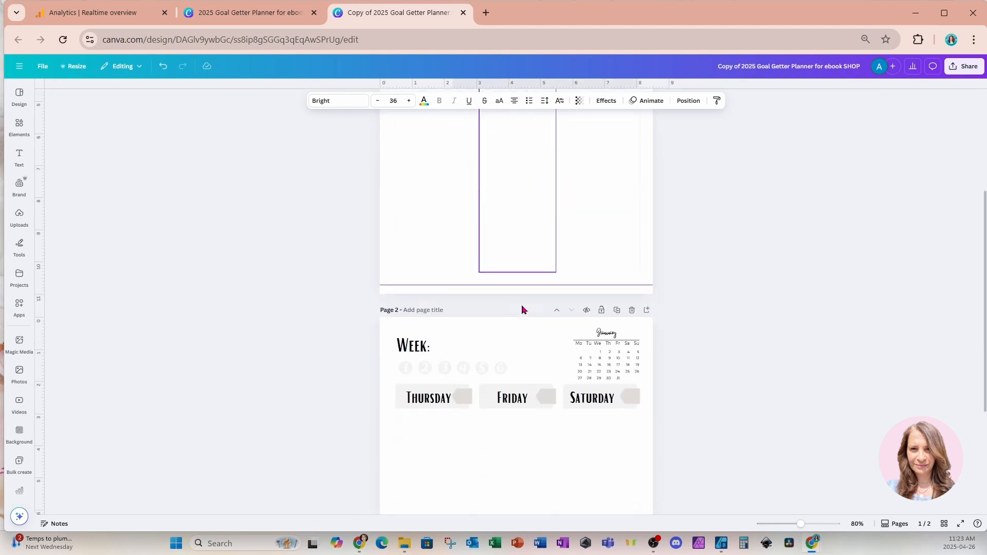
left_click(445, 333)
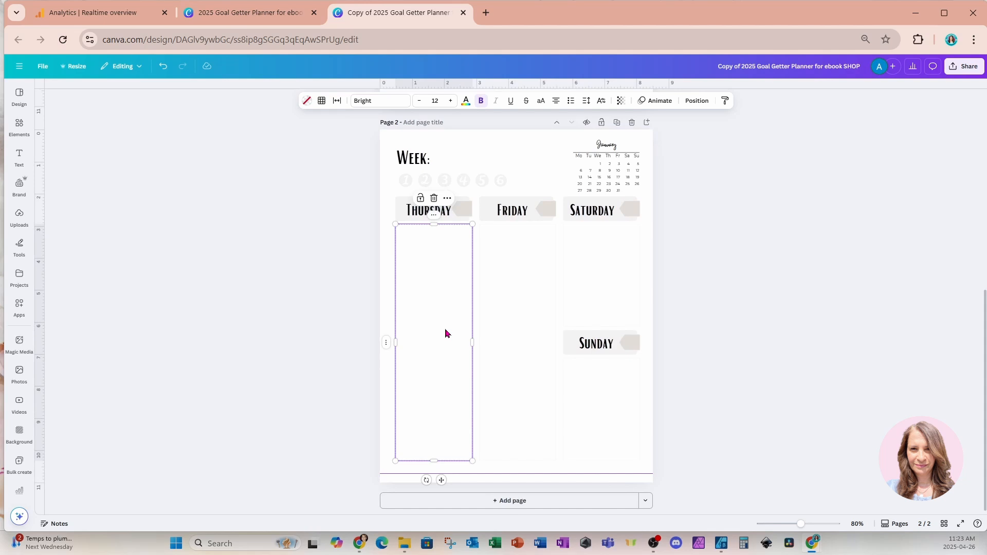
key("ctrl+v")
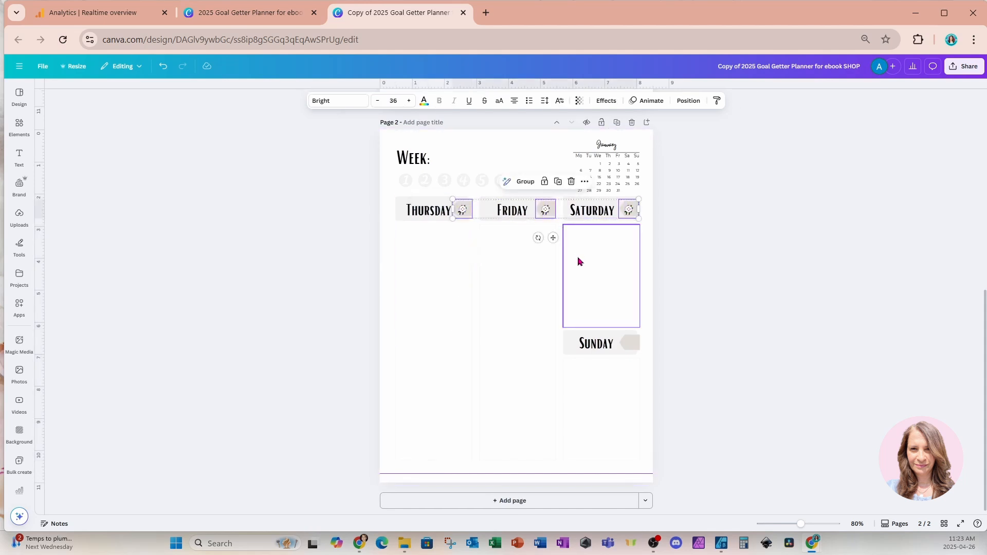
left_click(543, 273)
Duplicate Saturday's # placeholder and place the copy on Sunday's date tag
left_click(629, 213)
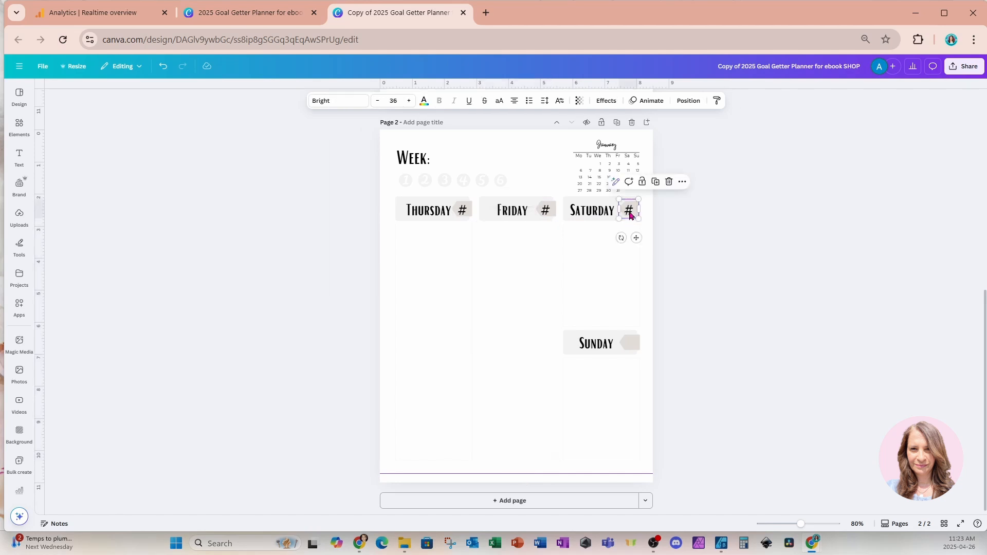
left_click(637, 190)
left_click_drag(638, 239, 637, 373)
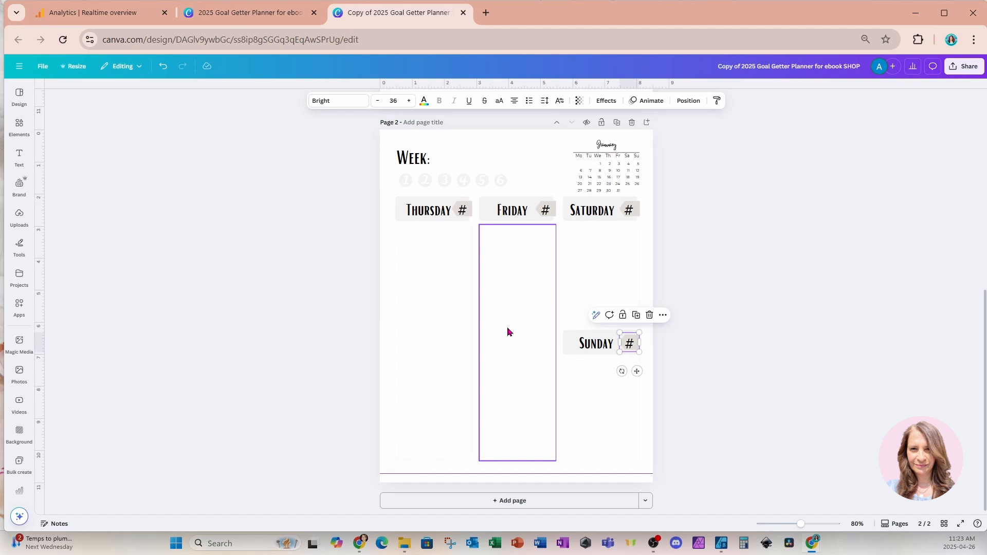
Add a body text box just below the Monday header on page 1 and set its font size to 14
scroll(507, 326, "up", 8)
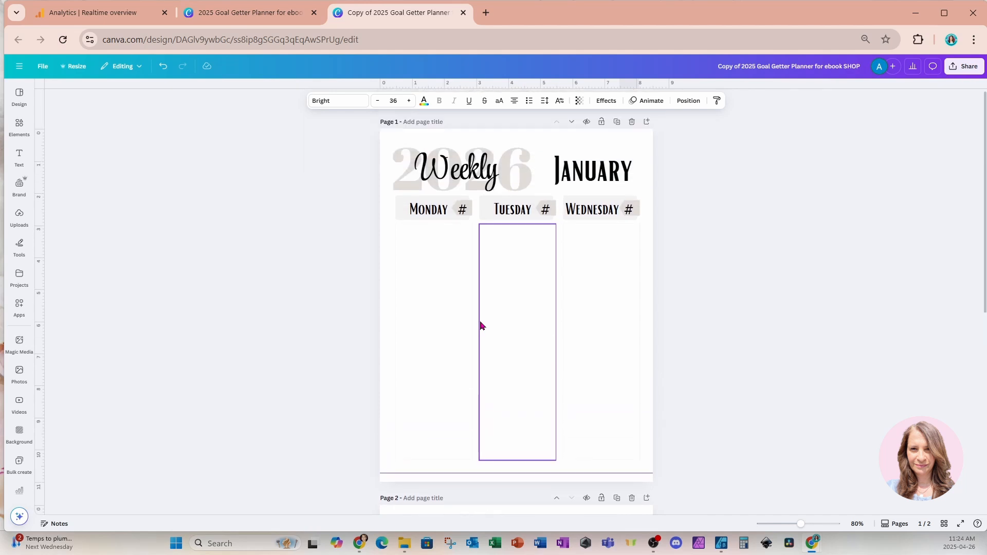
left_click(443, 301)
left_click(16, 159)
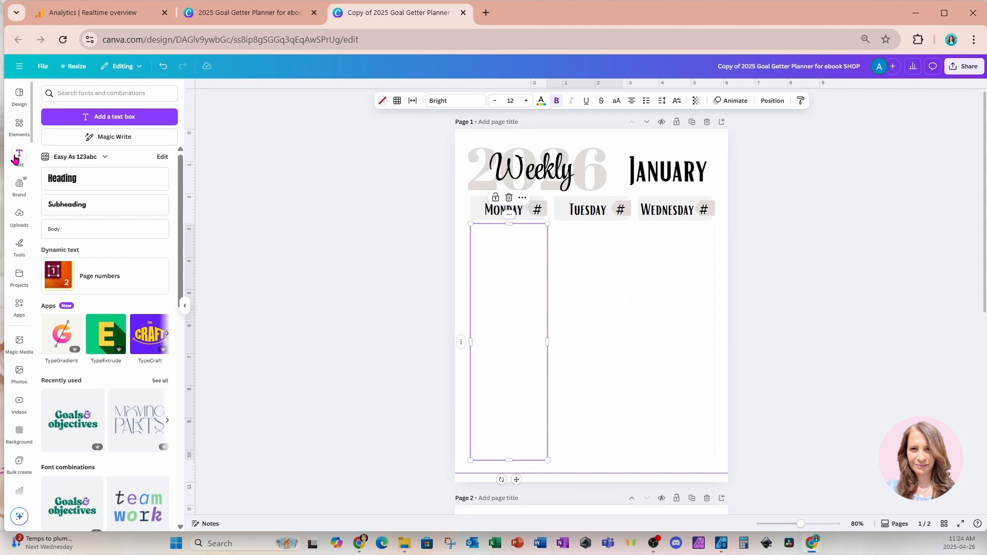
left_click(52, 232)
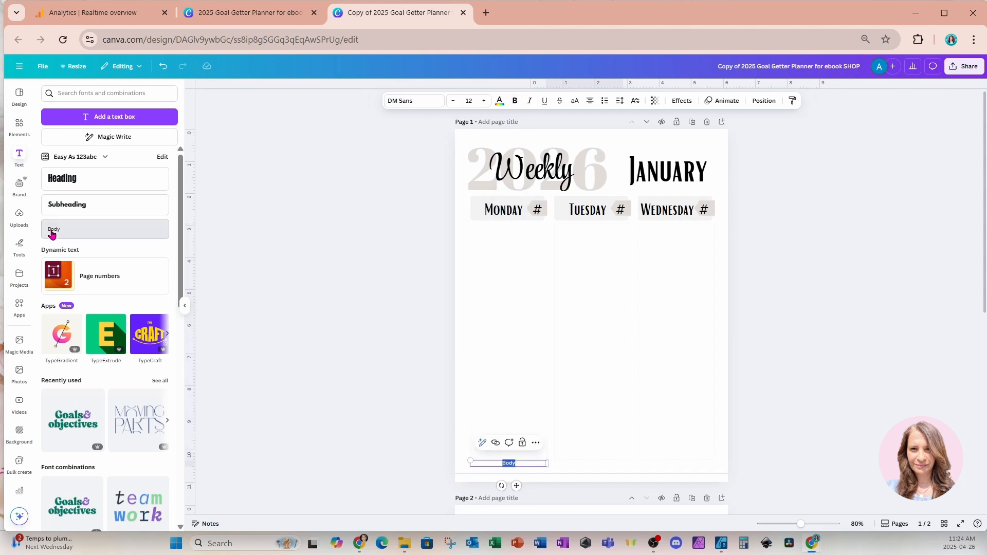
left_click_drag(516, 486, 517, 257)
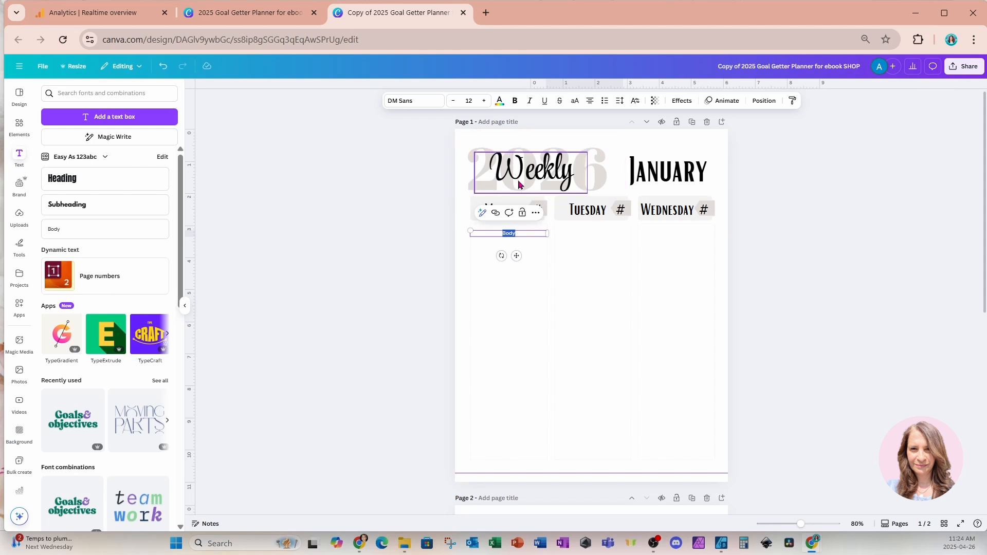
left_click(484, 102)
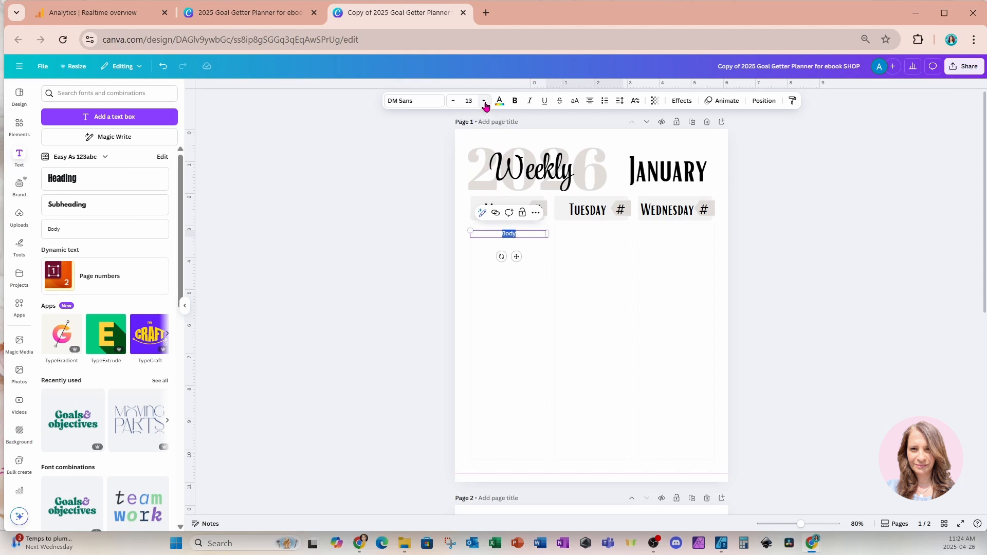
left_click(484, 102)
left_click(523, 309)
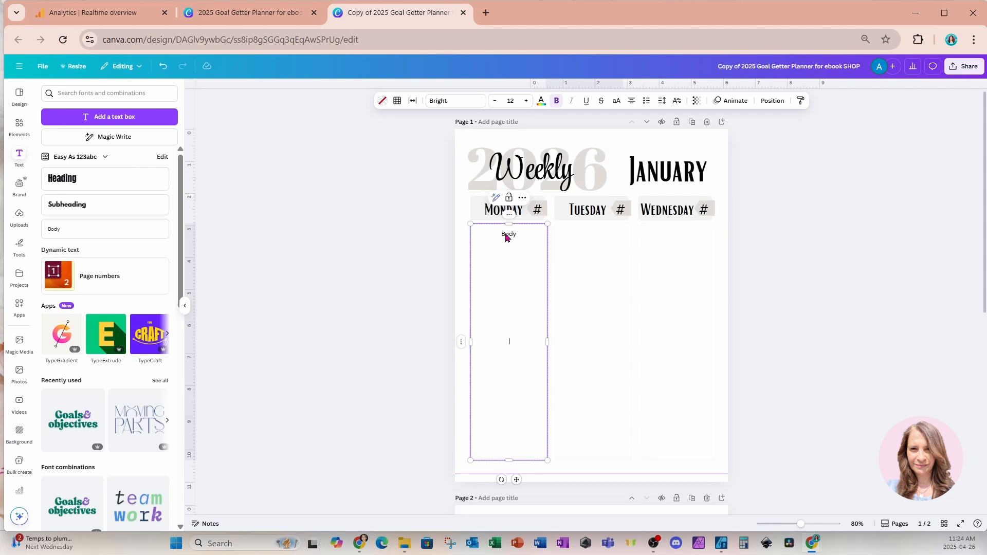
Duplicate Monday's Body text box into the Tuesday and Wednesday columns, aligned at the same height
left_click(579, 260)
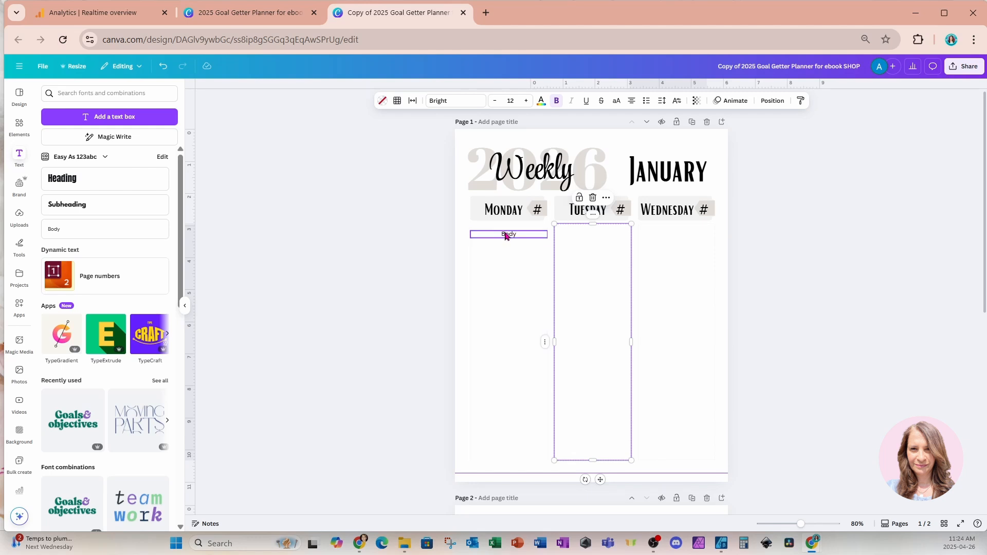
left_click(543, 234)
mouse_move(547, 235)
left_mouse_down()
mouse_move(504, 235)
mouse_move(549, 237)
left_mouse_up()
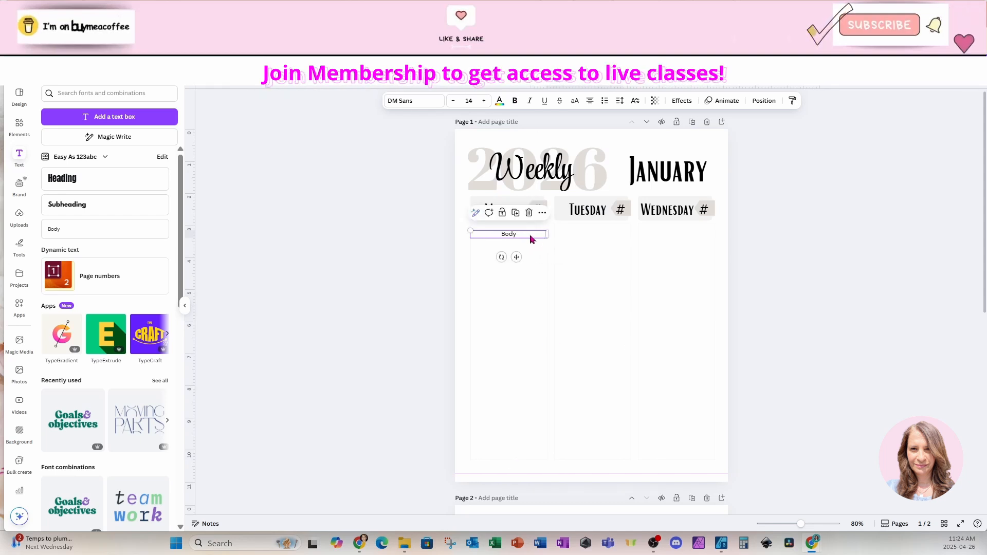
left_click(516, 213)
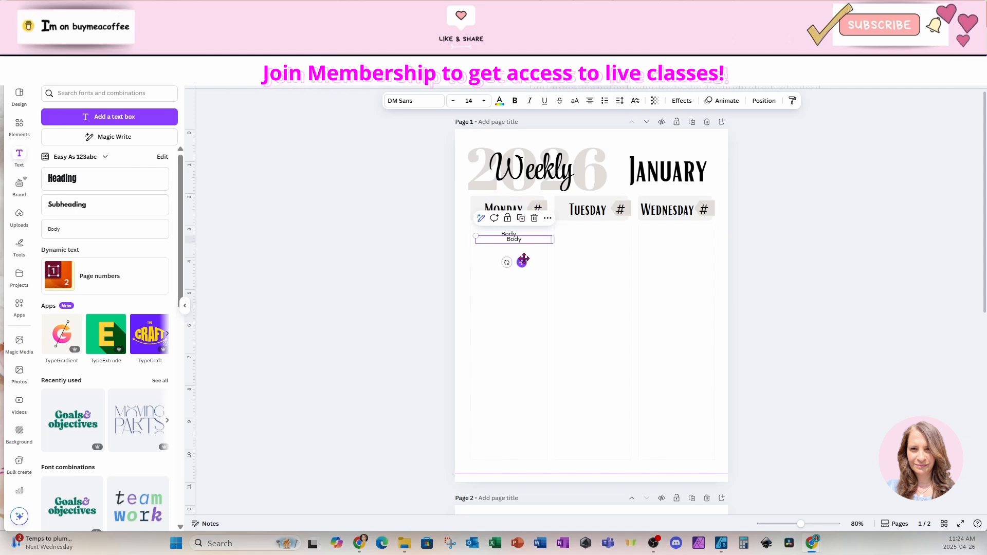
left_click_drag(523, 261, 597, 257)
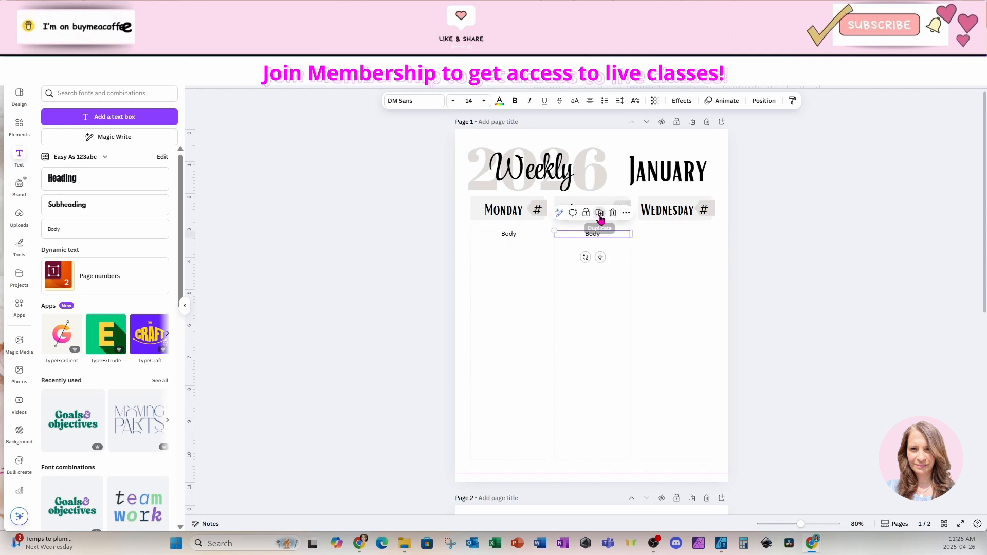
left_click(599, 214)
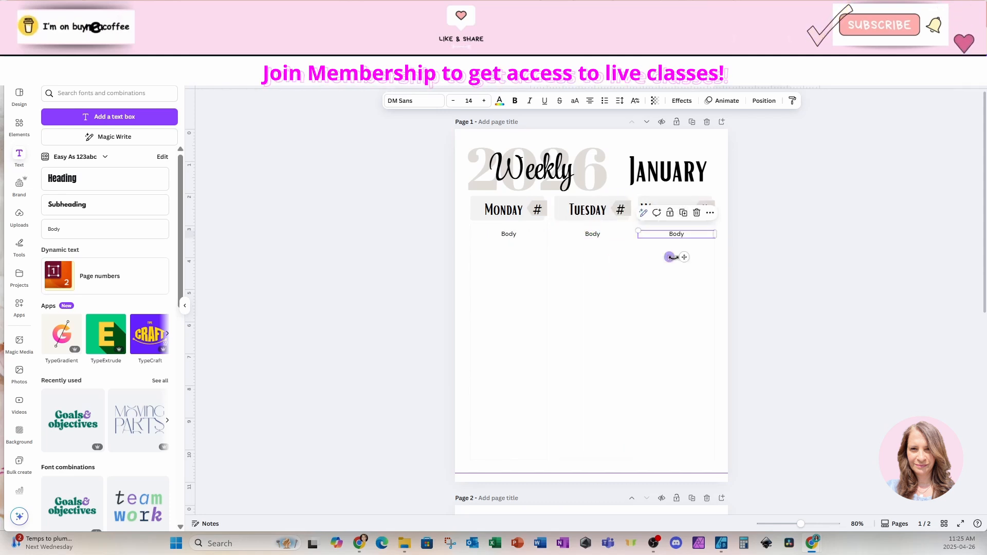
left_click(610, 280)
Copy the three Body text boxes from page 1 into the Thursday, Friday and Saturday columns on page 2
left_click(678, 236)
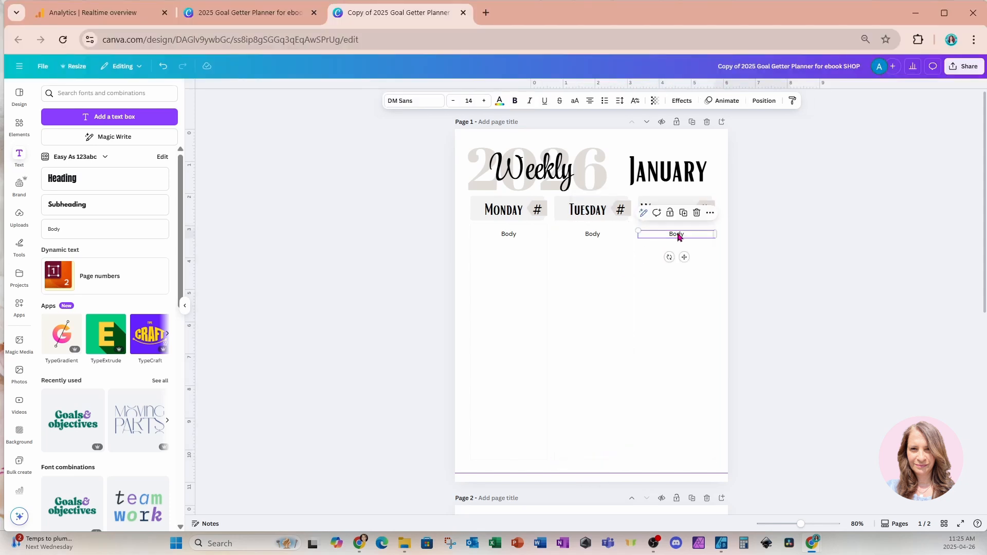
left_click(523, 237)
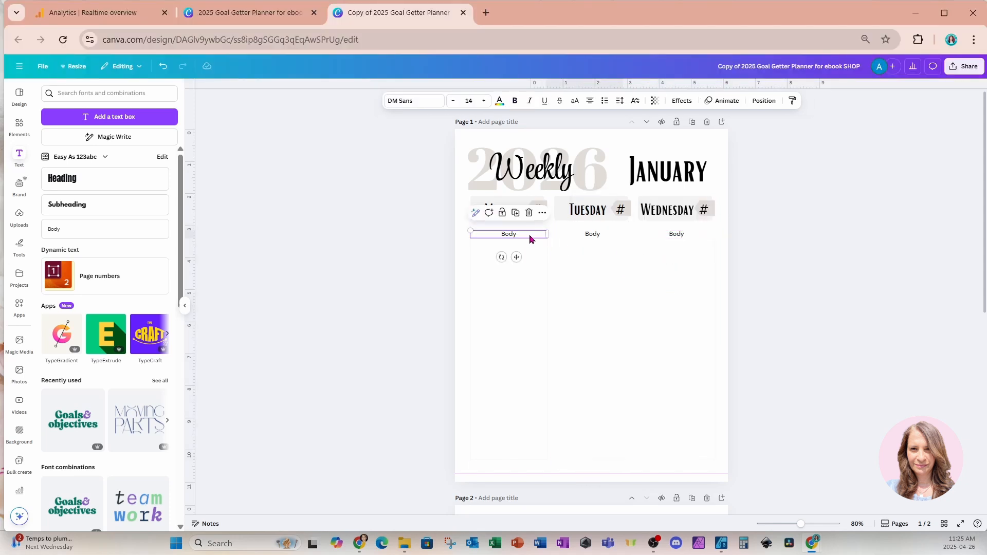
left_click(593, 236, "shift")
left_click(680, 236, "shift")
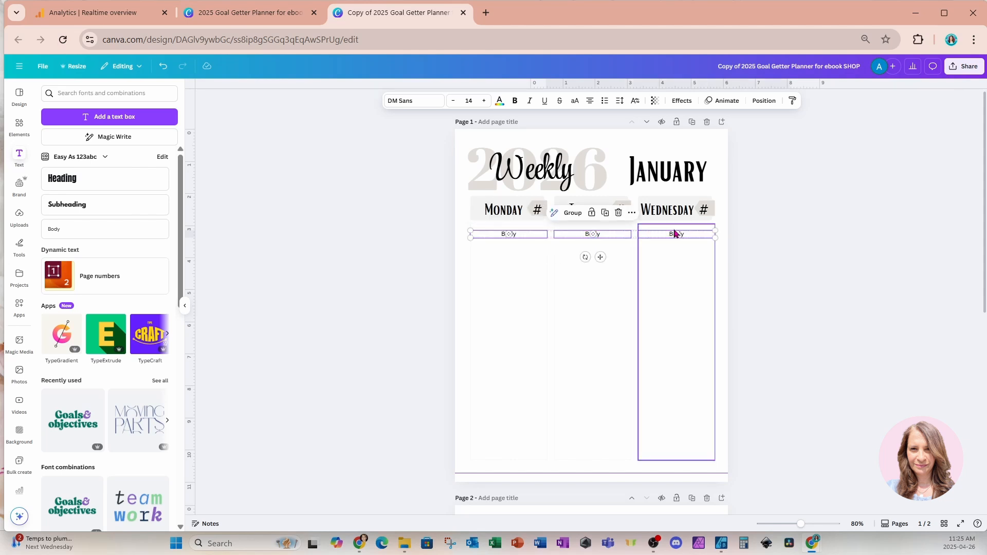
scroll(604, 315, "down", 7)
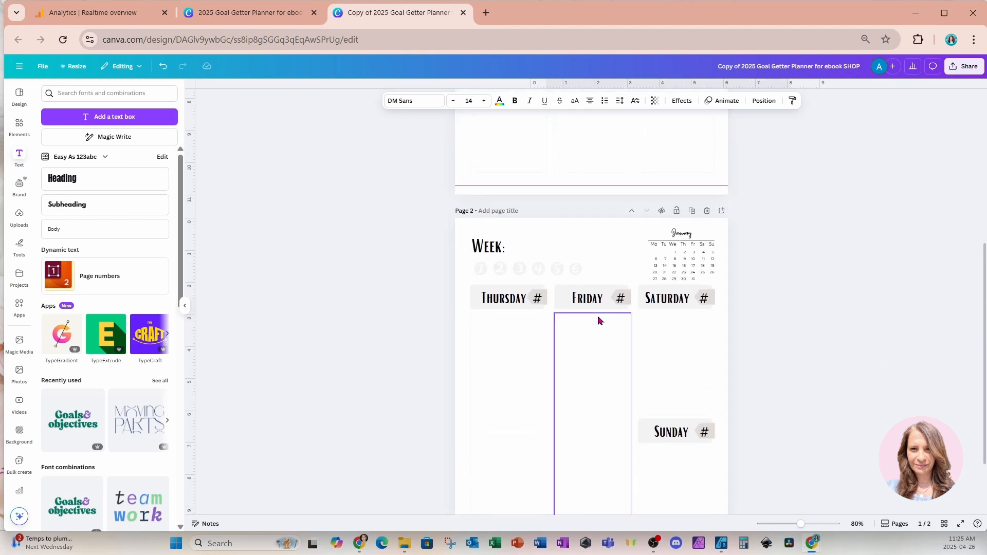
left_click(584, 386)
key("ctrl+v")
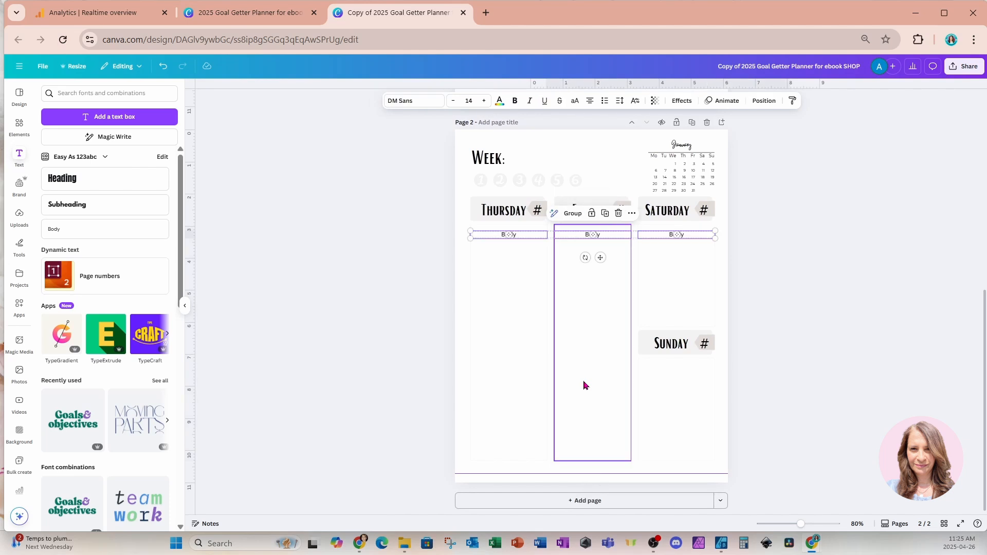
left_click(679, 291)
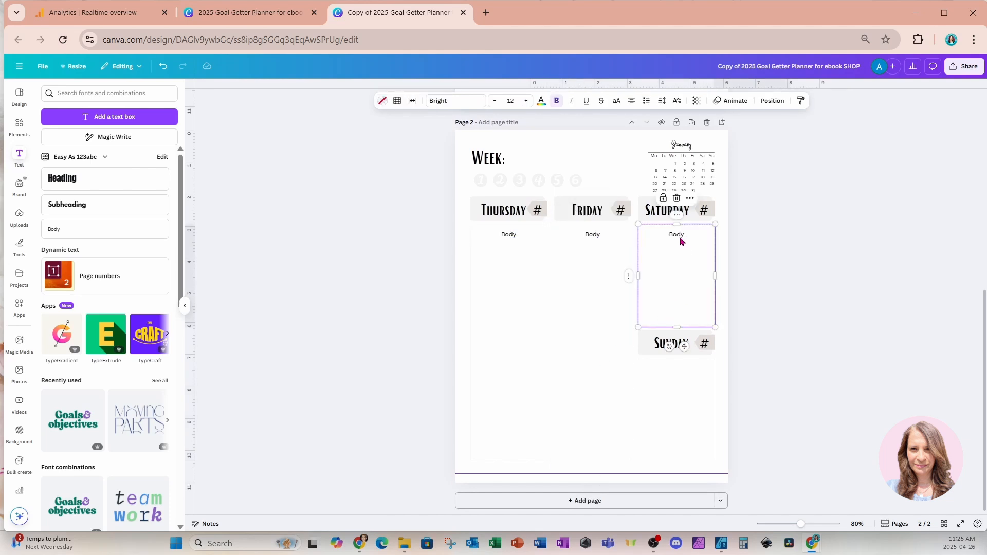
Duplicate Saturday's Body text box and place the copy below the Sunday header
left_click(671, 236)
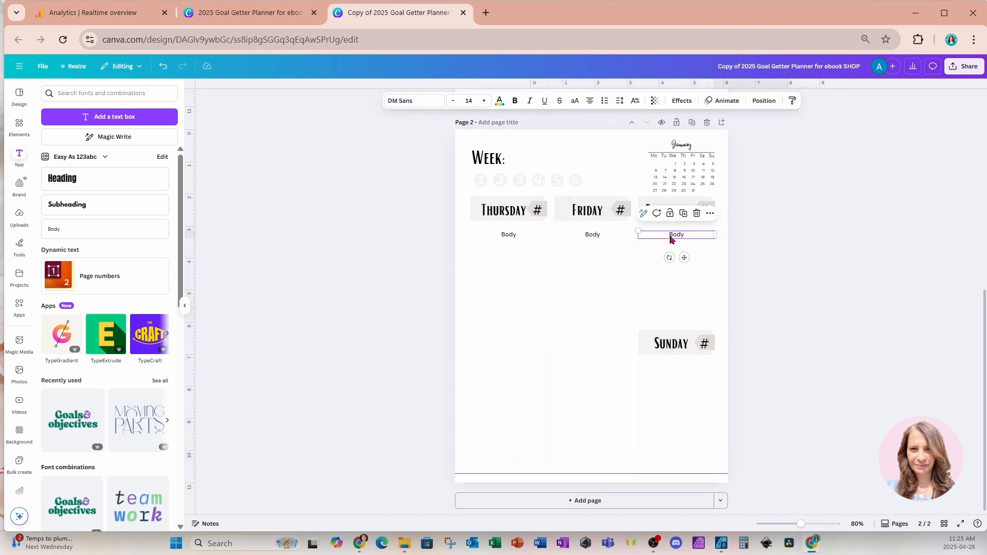
key("ctrl+d")
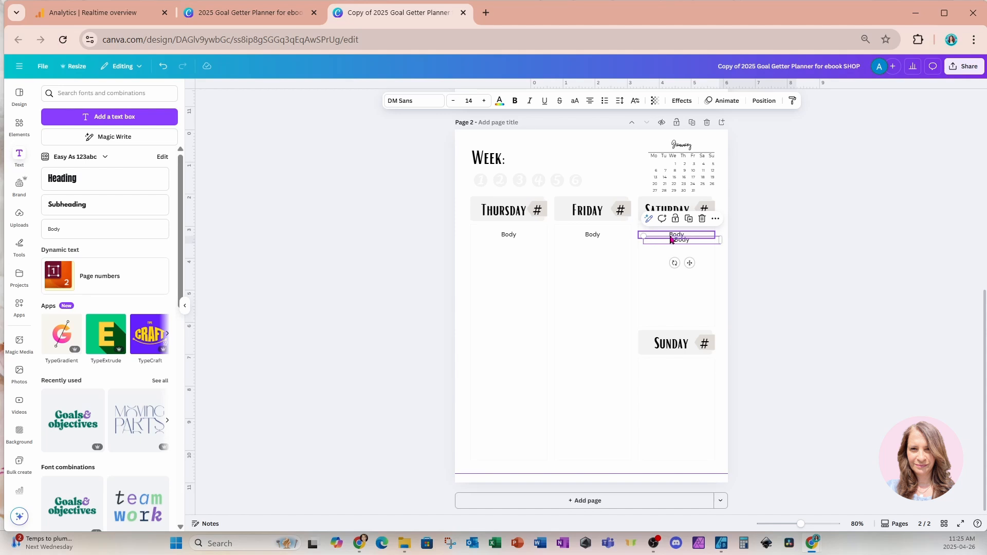
left_click_drag(690, 263, 678, 388)
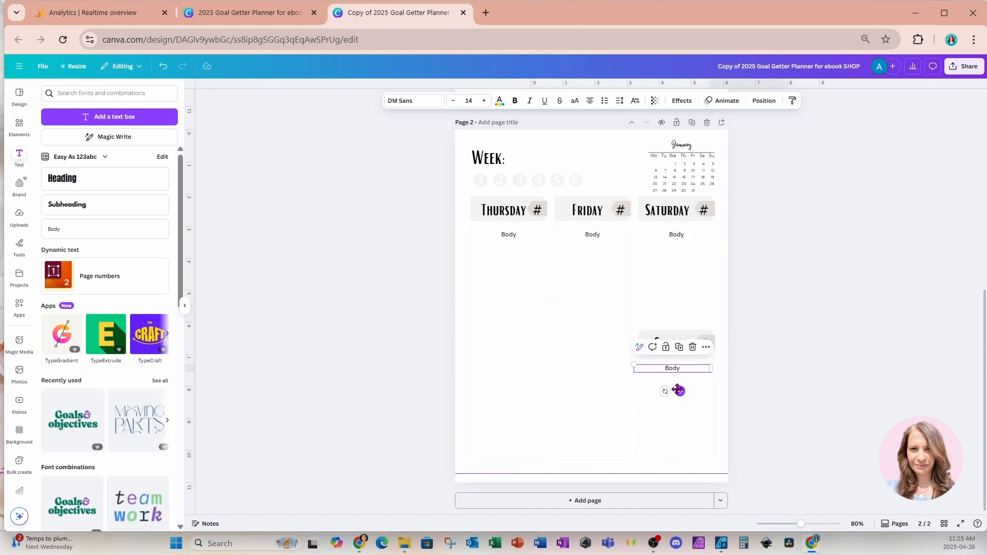
Italicize the four Body text boxes for Thursday, Friday, Saturday and Sunday on page 2
left_click(510, 238)
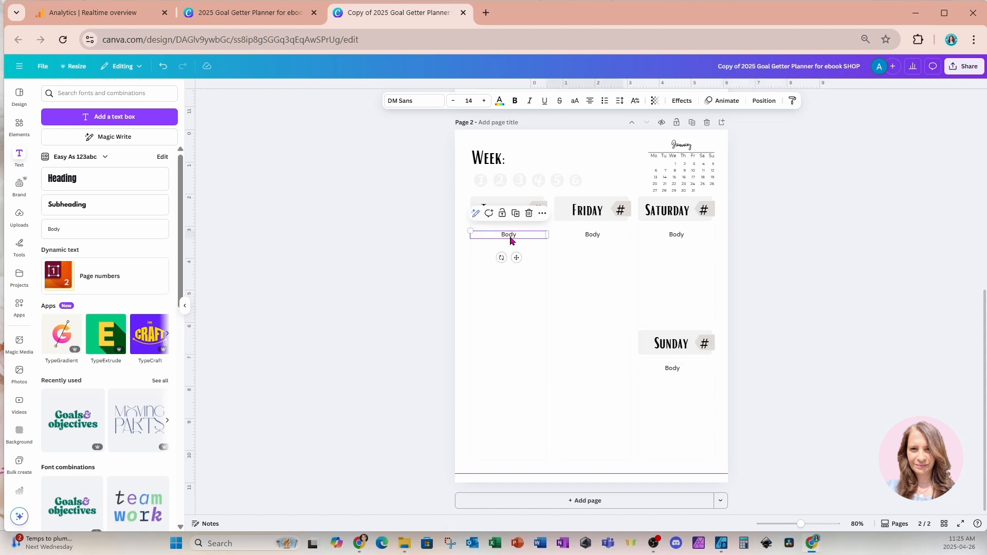
left_click(599, 240)
left_click(508, 237)
left_click(601, 239, "shift")
left_click(673, 237, "shift")
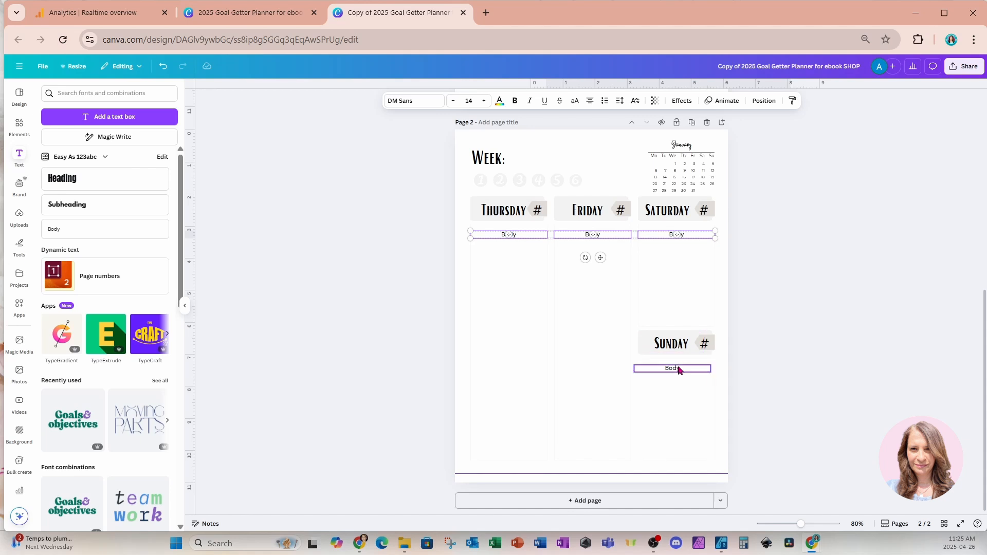
left_click(678, 368, "shift")
left_click(529, 101)
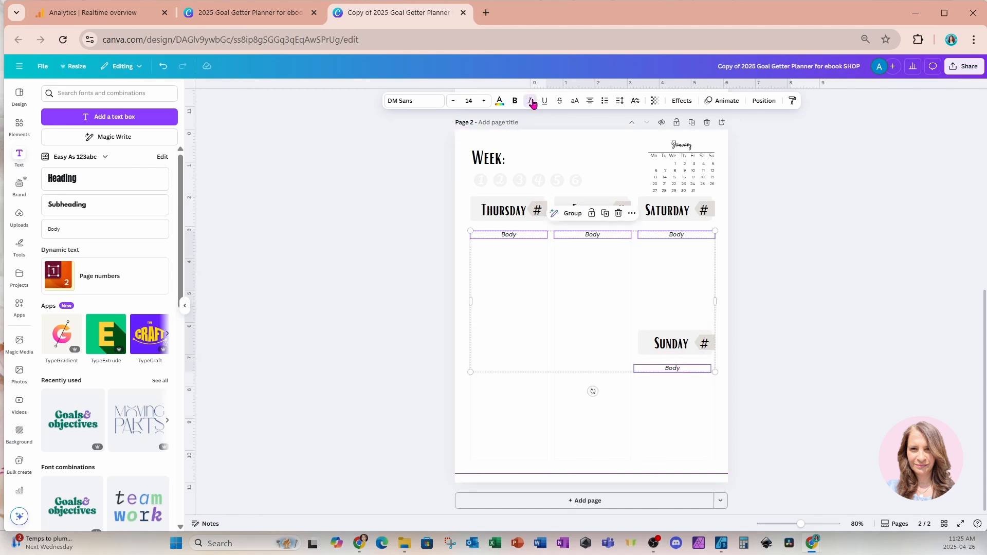
Italicize the three Body text boxes for Monday, Tuesday and Wednesday on page 1
scroll(547, 260, "up", 8)
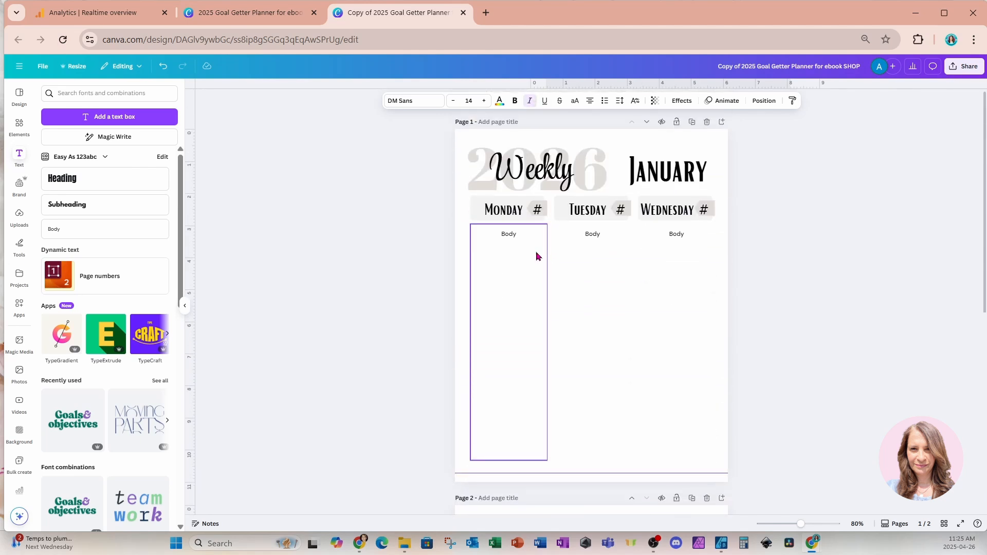
left_click(513, 235)
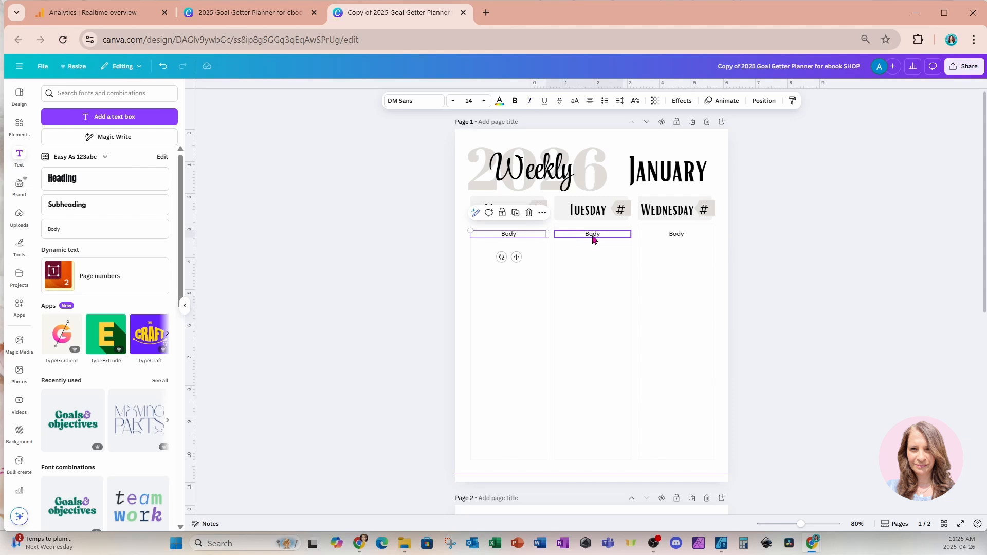
left_click(592, 235, "shift")
left_click(678, 237, "shift")
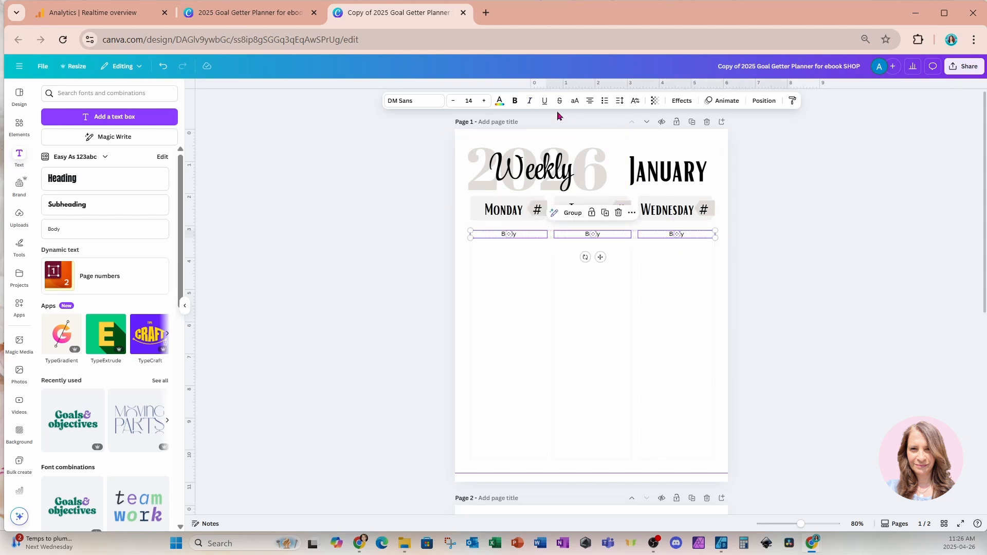
left_click(530, 101)
left_click(505, 279)
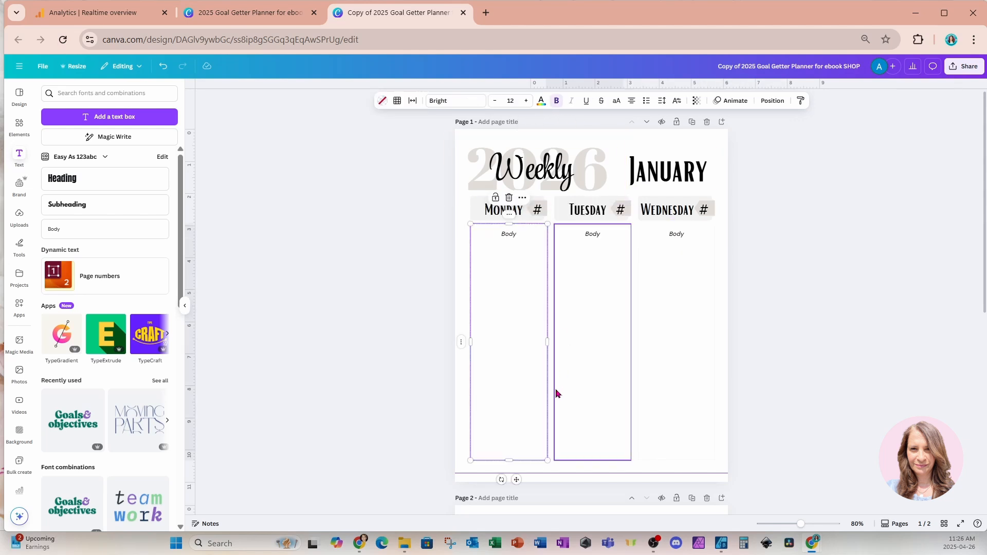
Add a Sheet as a new page after page 2 and open it for editing
scroll(557, 390, "down", 6)
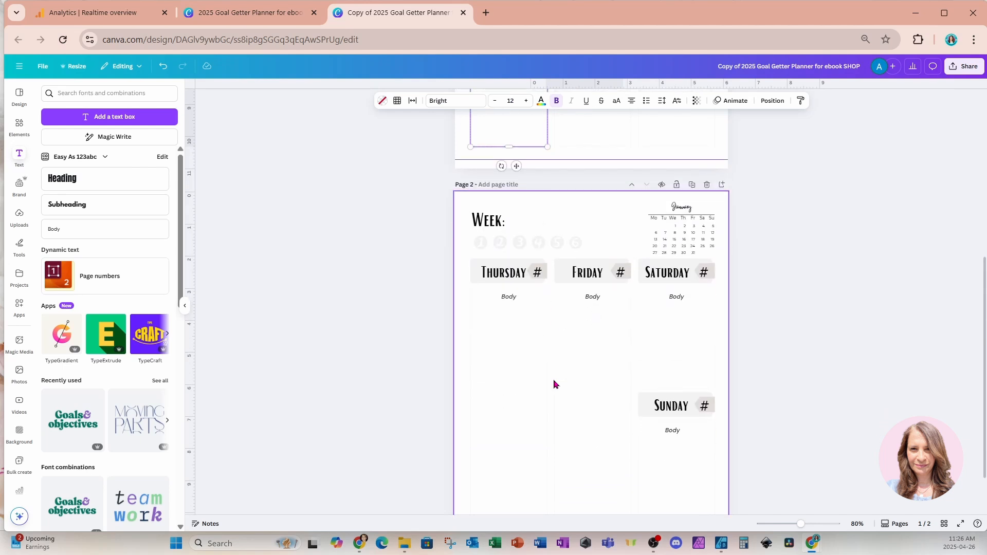
scroll(585, 351, "down", 1)
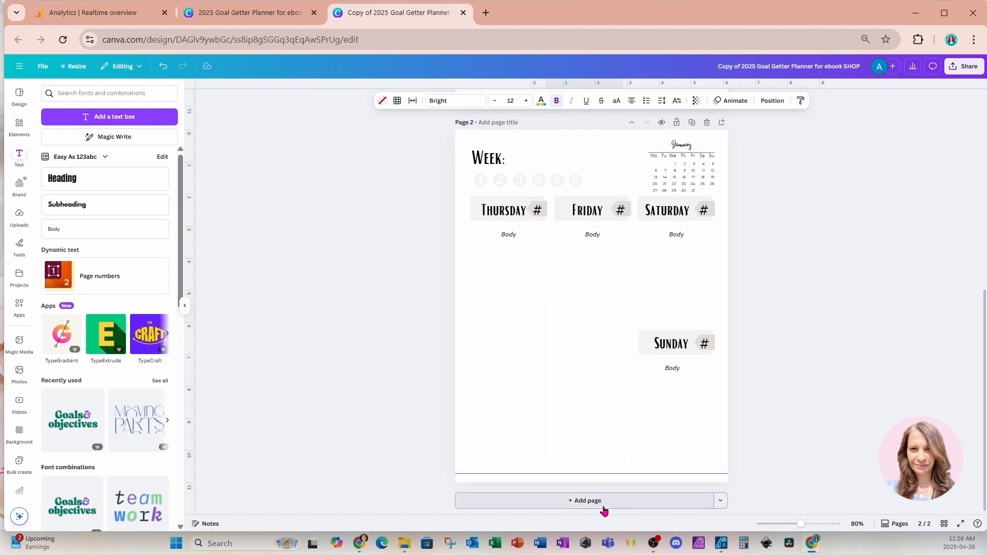
left_click(722, 506)
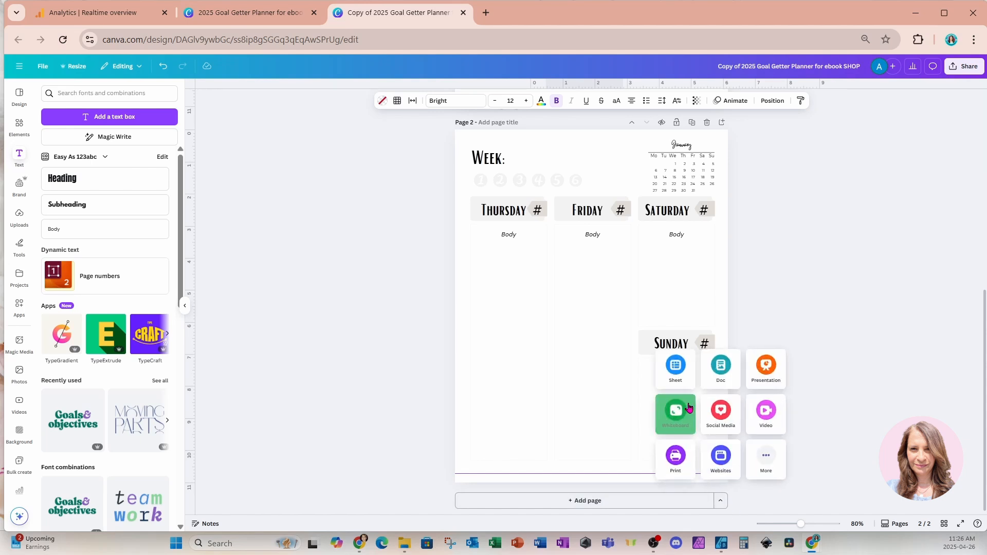
left_click(672, 382)
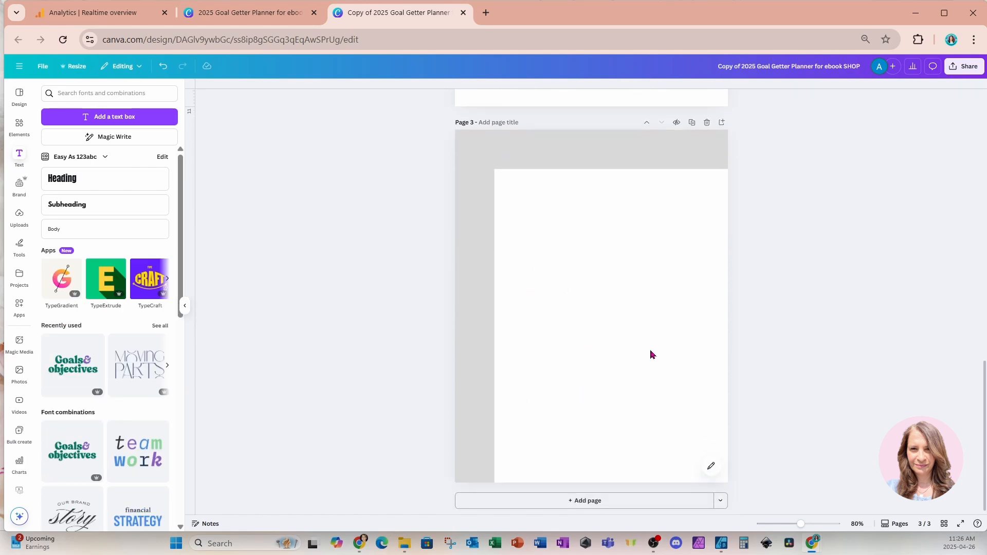
left_click(710, 471)
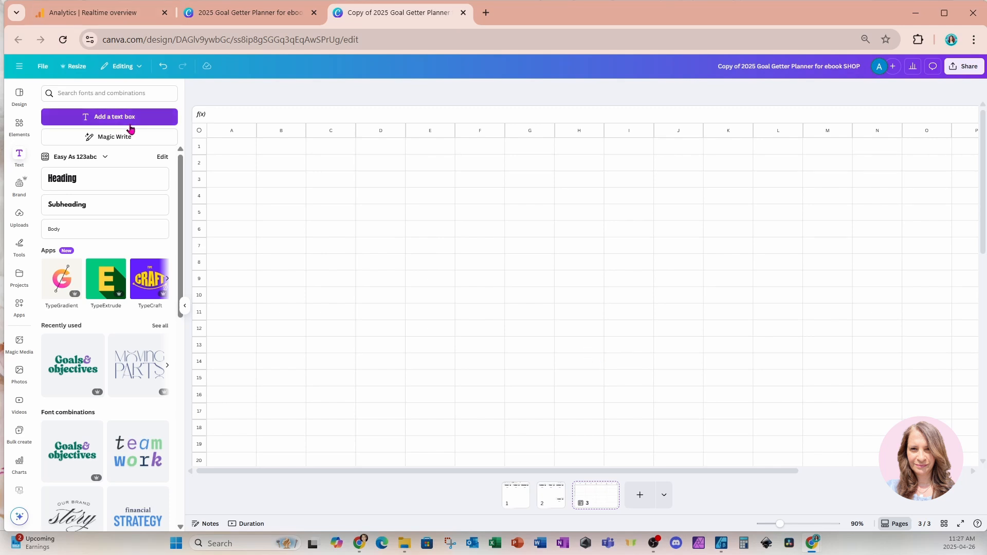
Enter the column headers Year in A1 and Month in B1 of the sheet
left_click(245, 151)
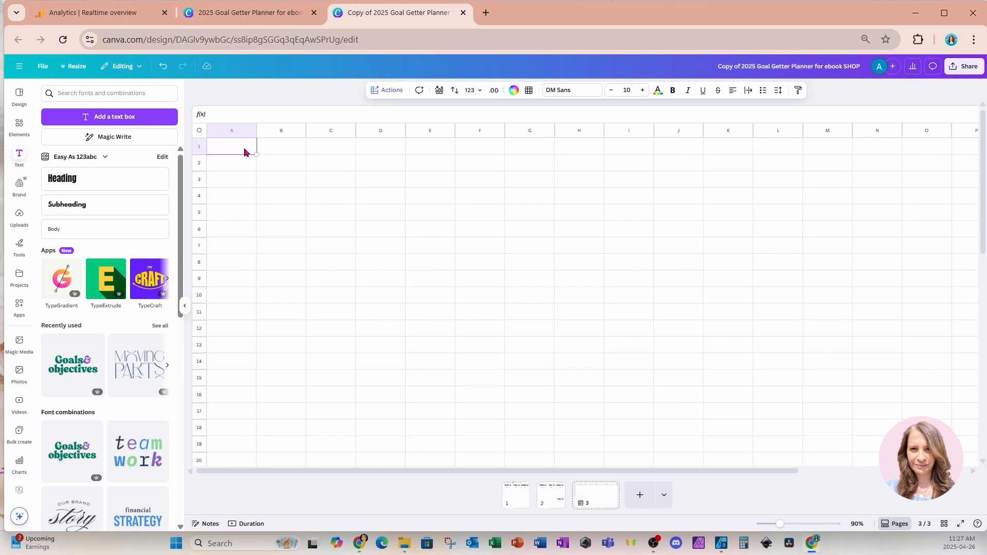
type("Year")
key("Tab")
type("M")
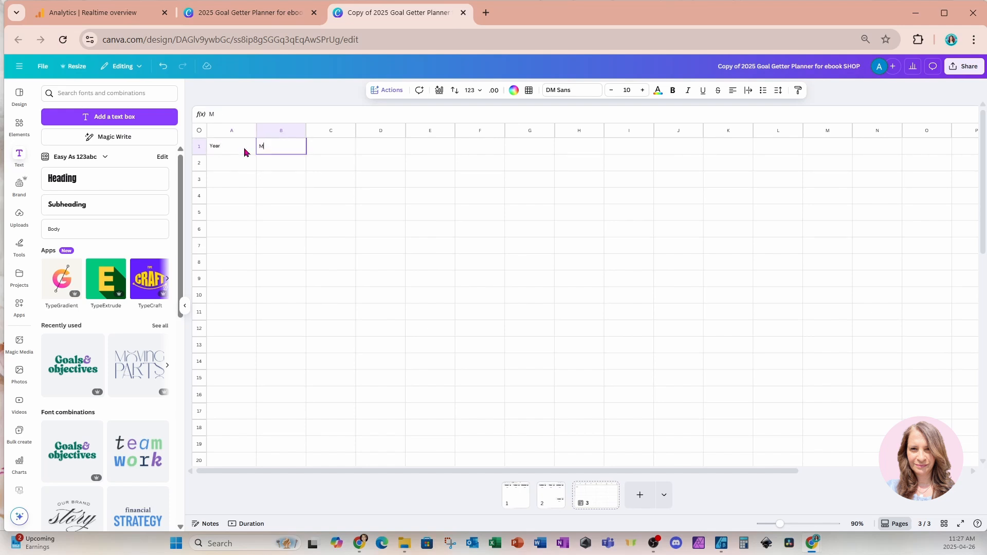
type("onth")
key("Tab")
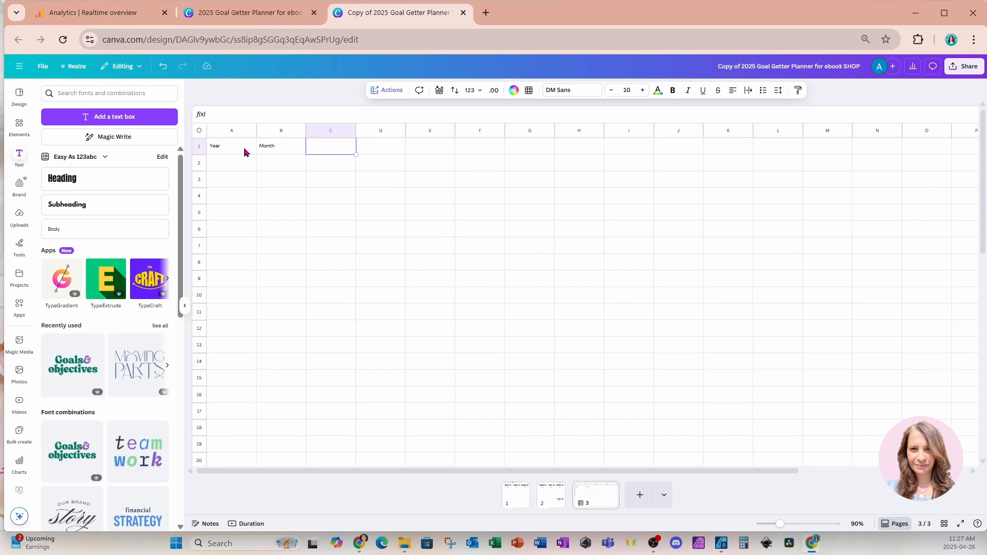
Enter the column headers Monday in C1 and MonNote in D1
type("Monday")
key("Tab")
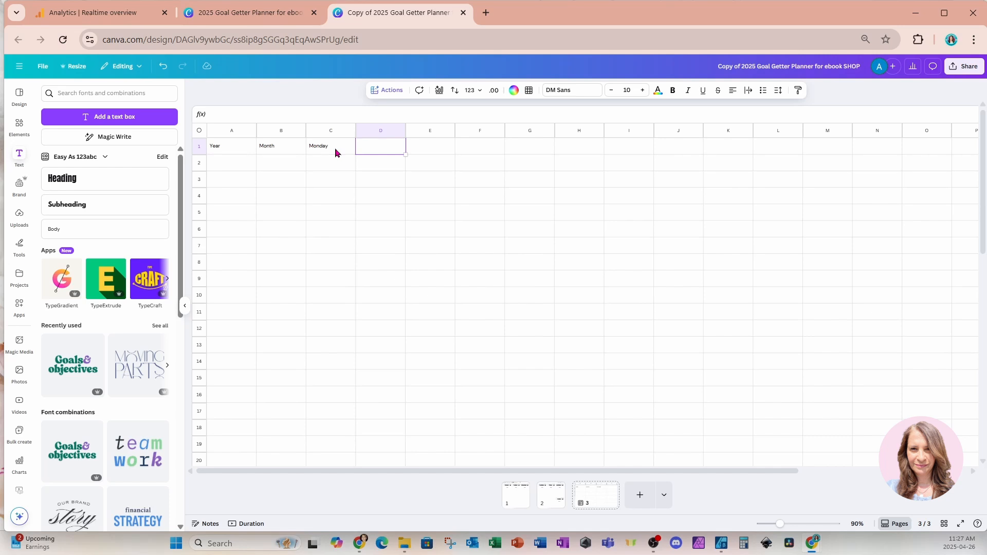
type("Mon")
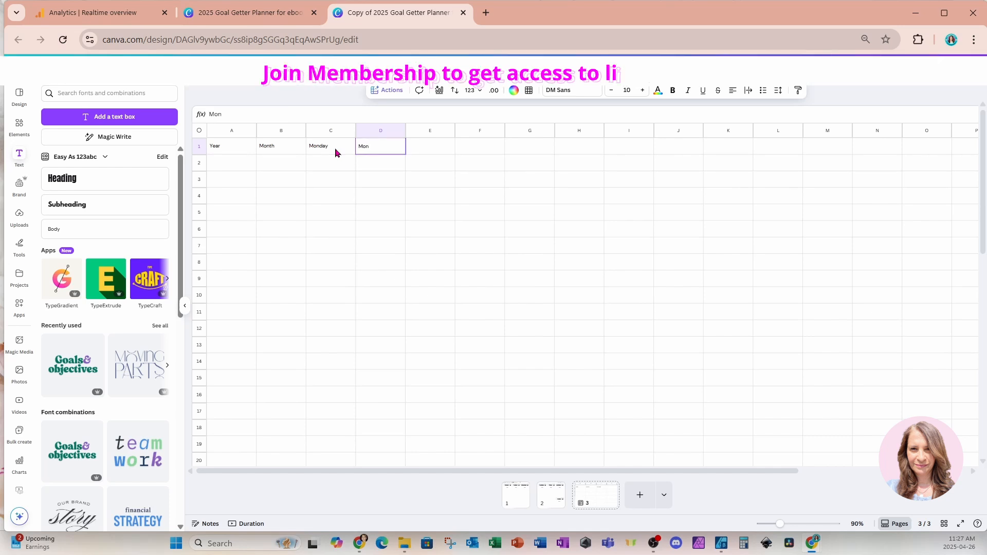
type("Note")
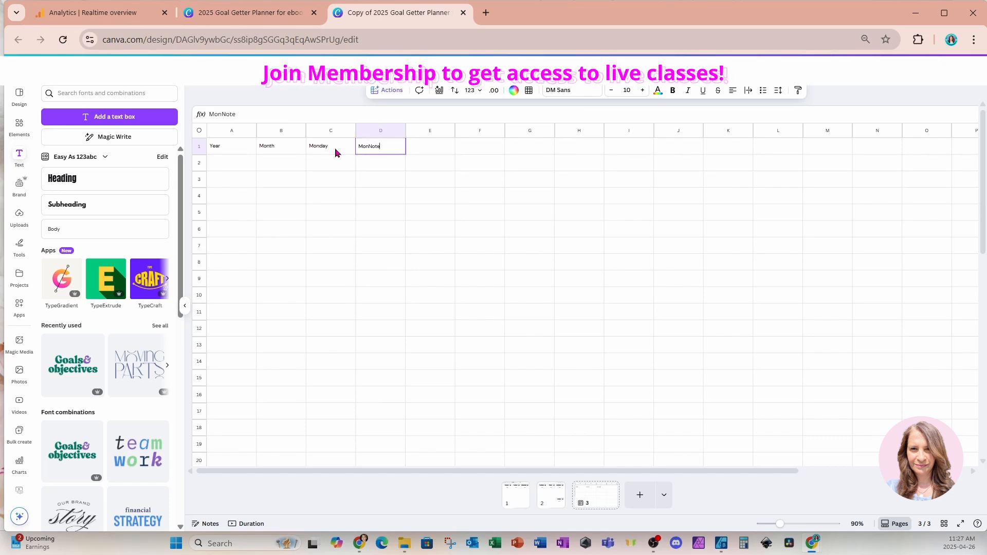
key("Tab")
Enter the column headers Tuesday in E1 and TuesNote in F1
type("Tuesd")
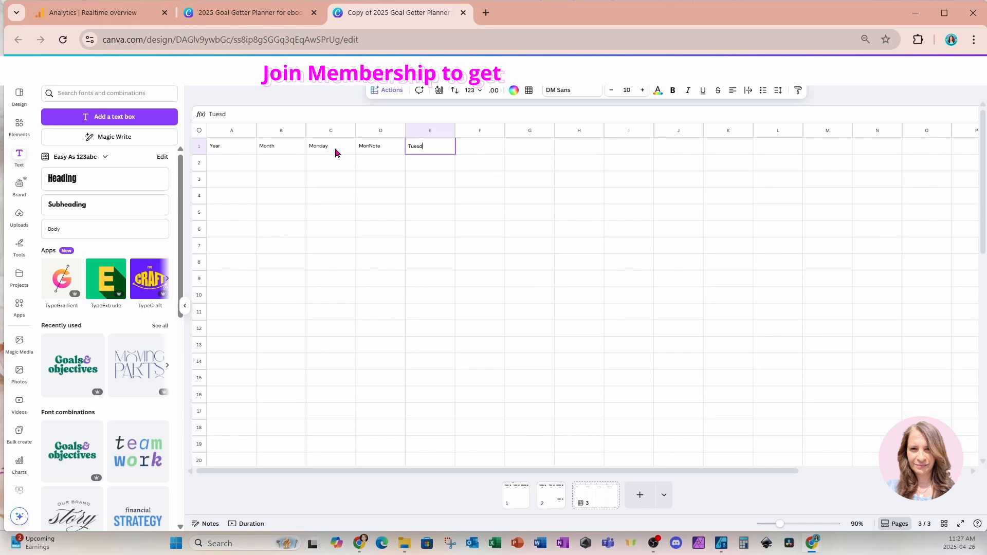
type("ay")
key("Tab")
type("TuesNo")
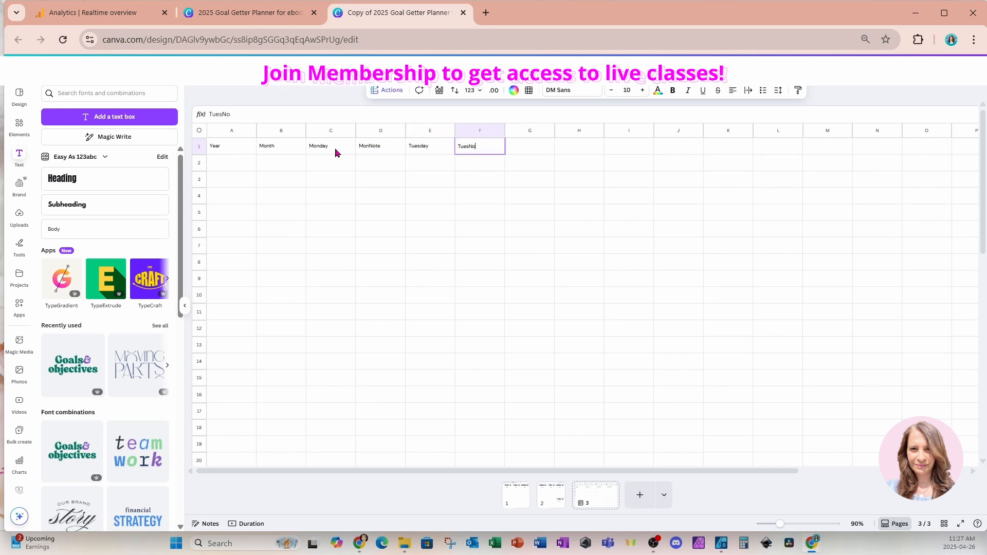
key("Tab")
Enter the column headers Wednesday in G1 and WedNote in H1
type("We")
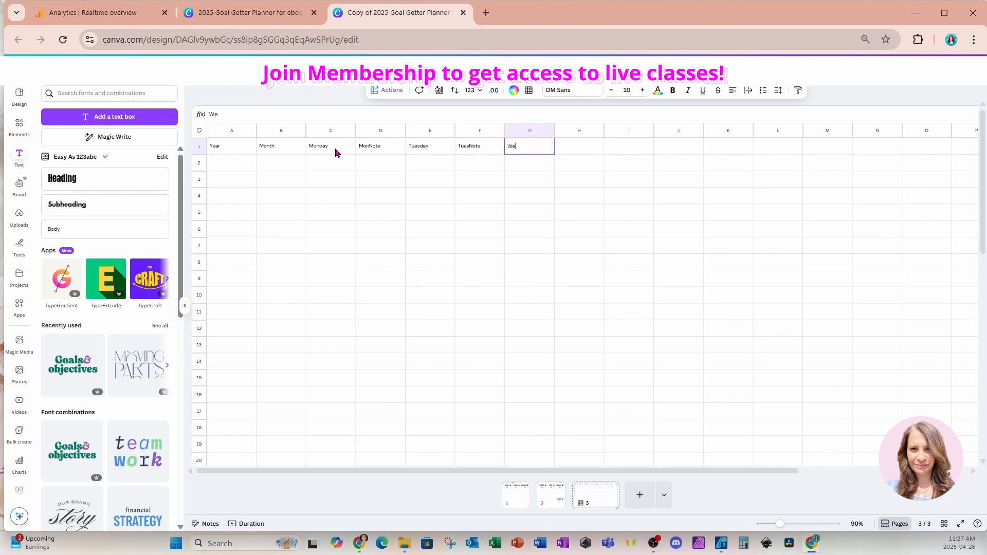
type("dneseday")
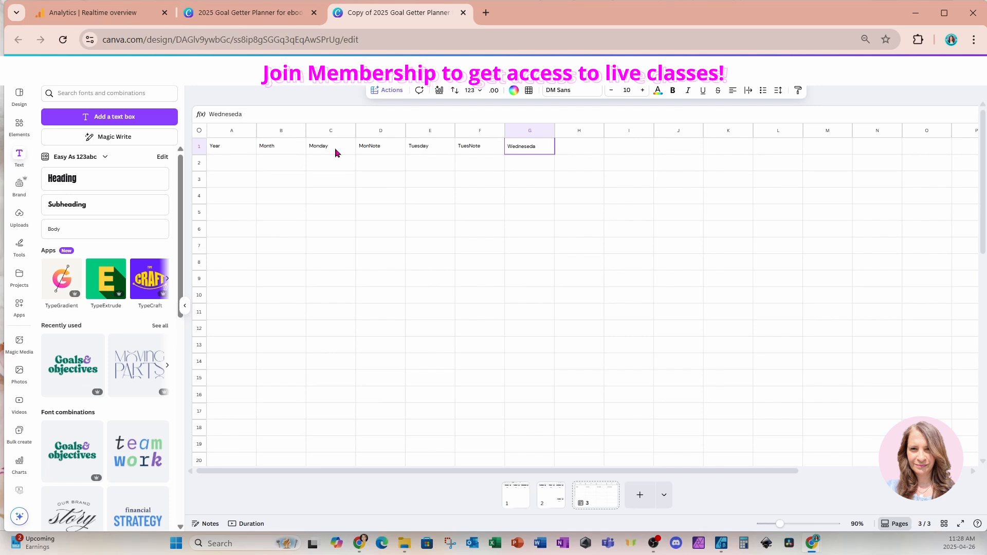
key("BackSpace")
key("BackSpace")
key("BackSpace")
type("day")
key("Tab")
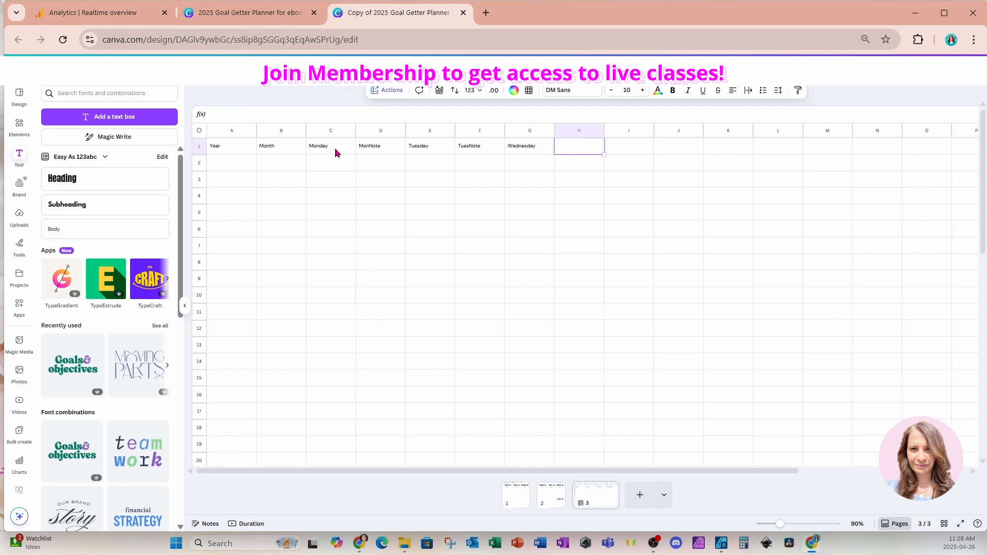
type("WedNote")
key("Tab")
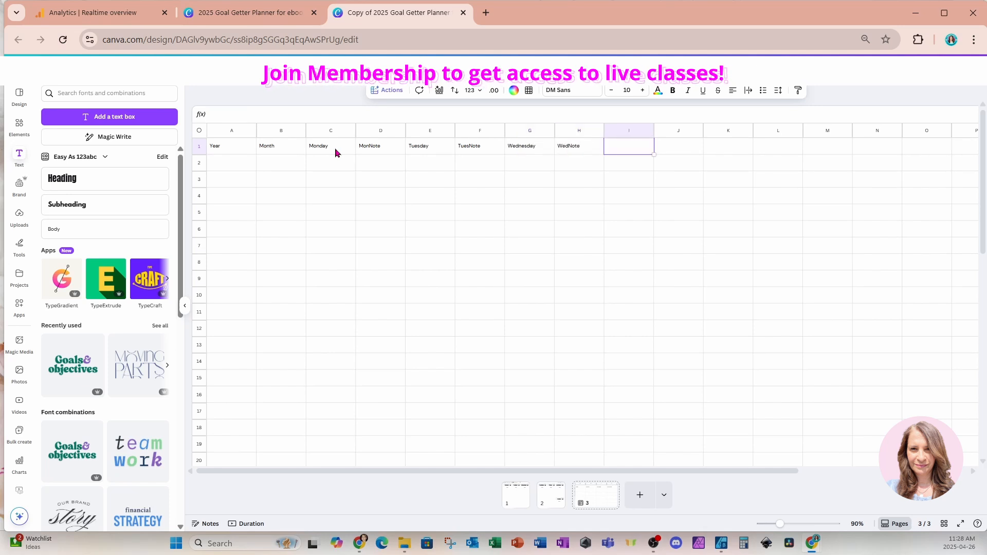
Enter the column headers Thursday in I1 and ThurNote in J1
type("Thursday")
key("Tab")
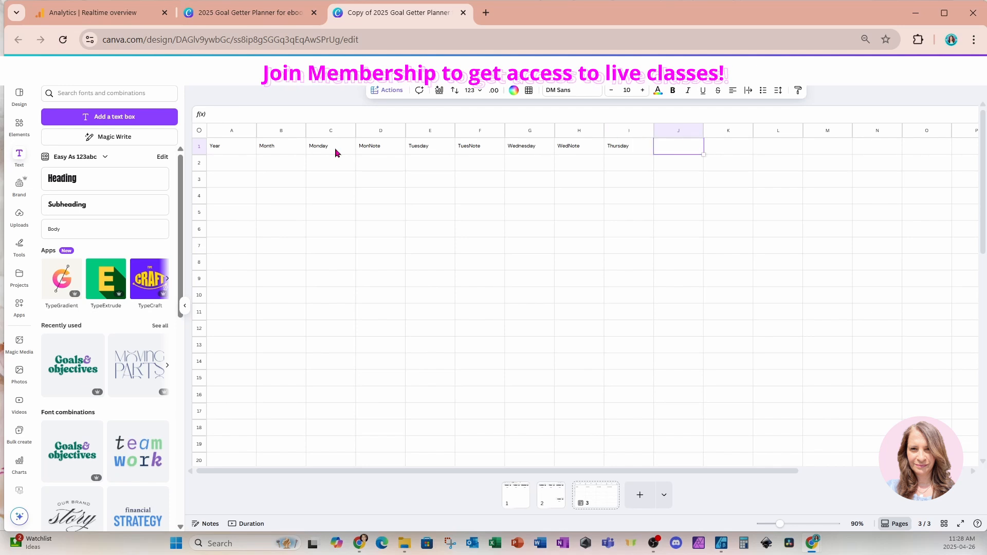
type("ThurNote")
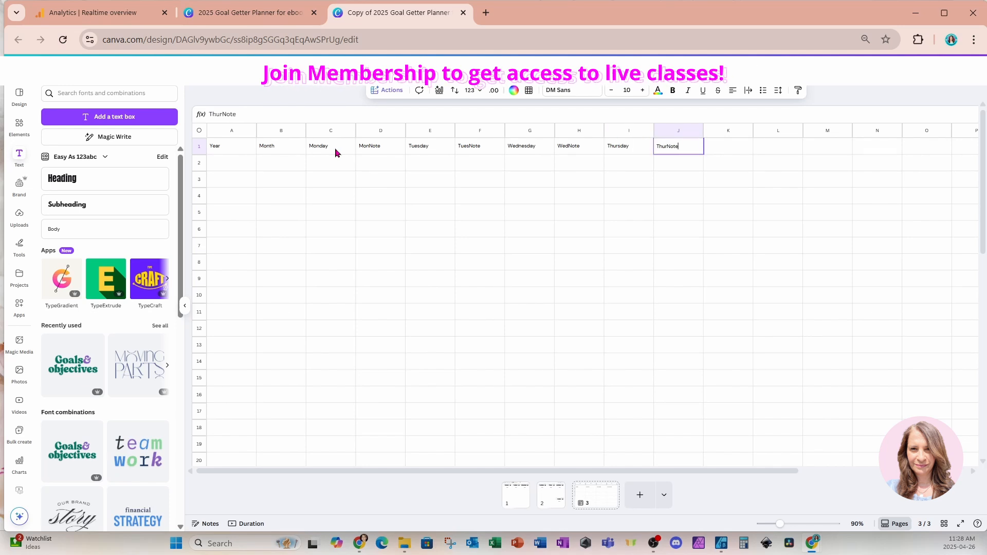
key("Tab")
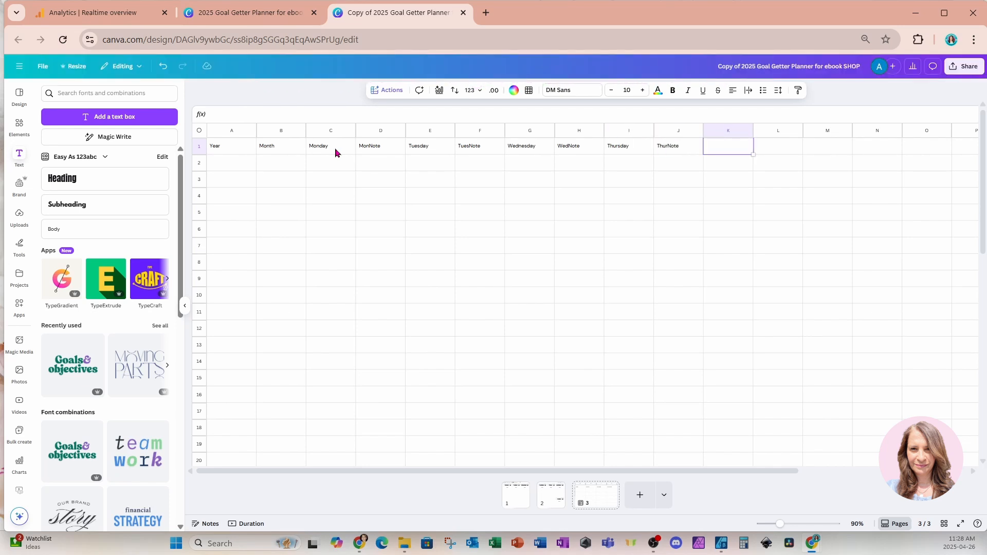
Enter the column headers Friday in K1 and FriNote in L1
type("Friday")
key("Tab")
type("Frida")
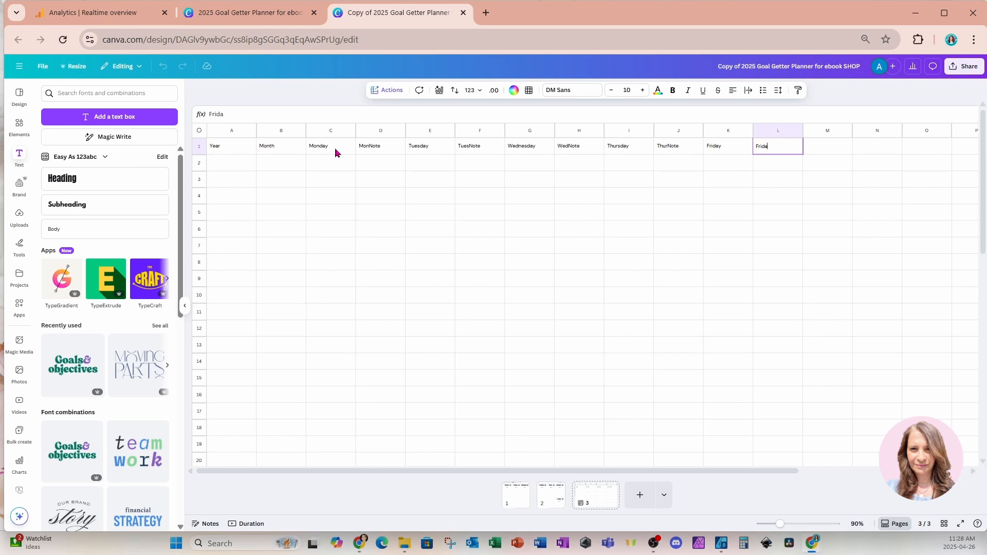
key("BackSpace")
key("BackSpace")
type("Note")
key("Tab")
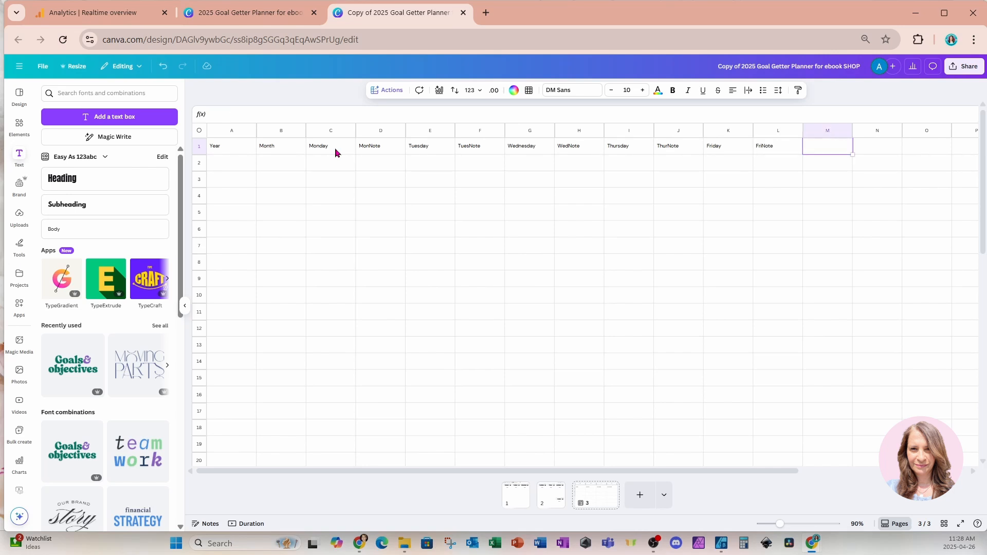
Enter the column headers Saturday in M1 and SatNote in N1
type("Satura")
key("BackSpace")
type("day")
key("Tab")
type("S")
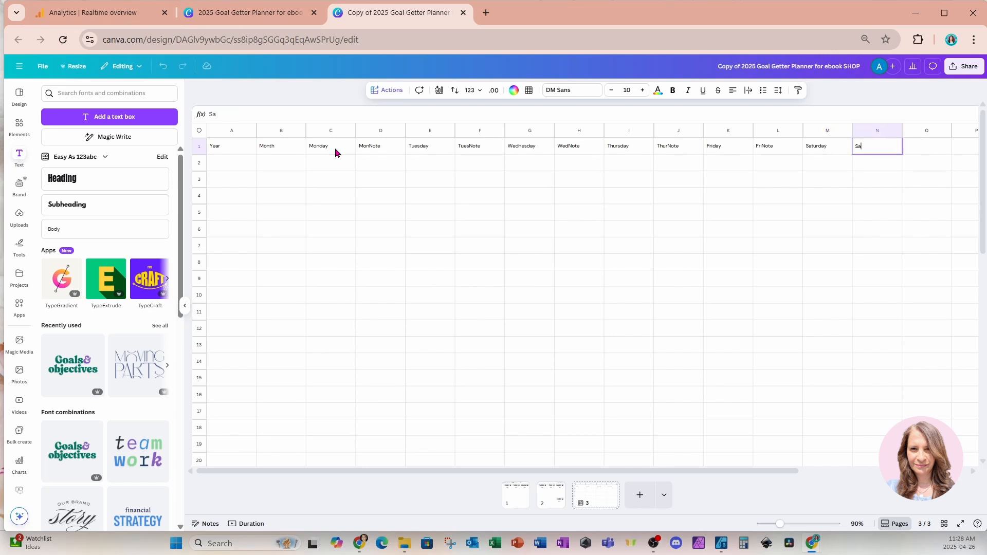
type("atNote")
key("Tab")
Enter the column headers Sunday in O1 and SunNote in P1
type("Sunday")
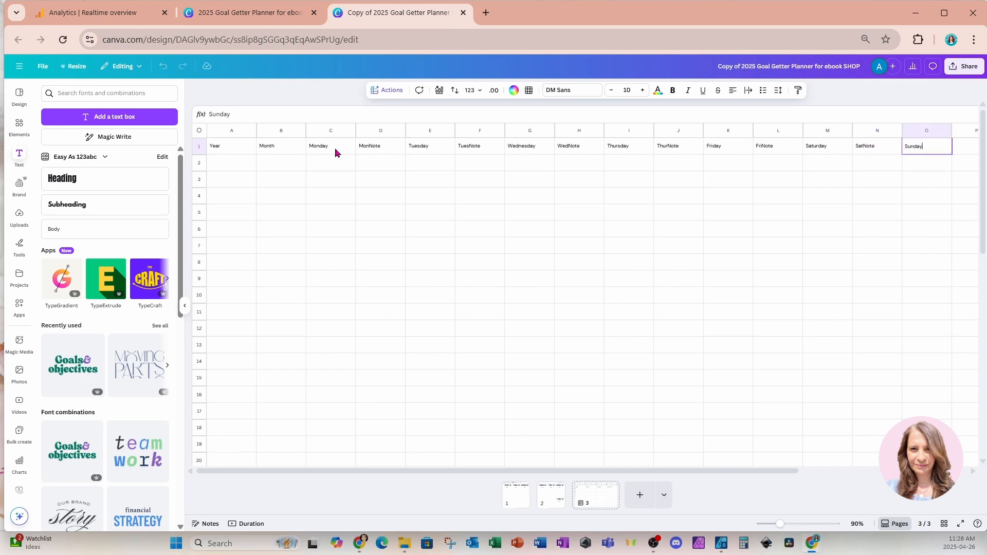
key("Tab")
type("Sun")
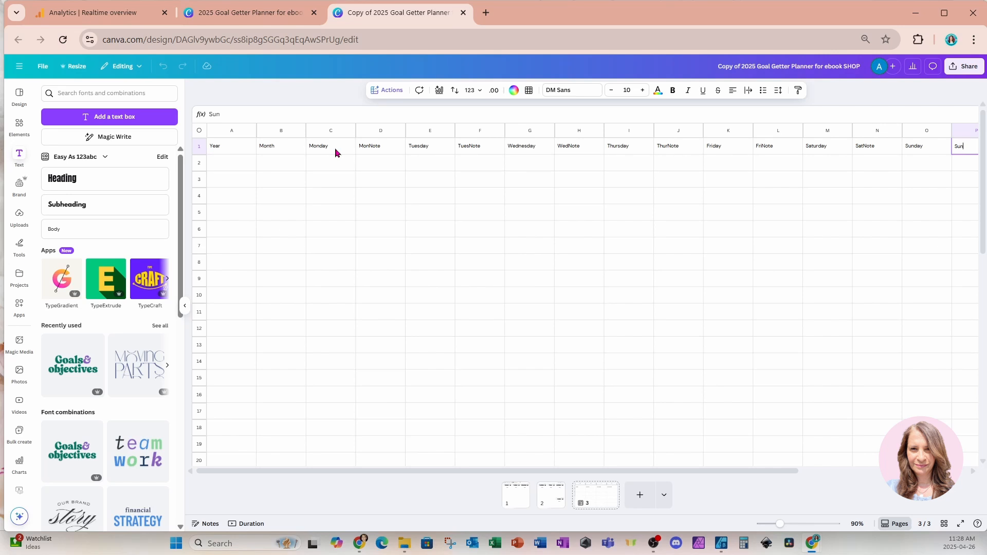
type("Note")
Fill row 2 of the sheet with 2025 under Year, December under Month and 29 under Monday
left_click(184, 305)
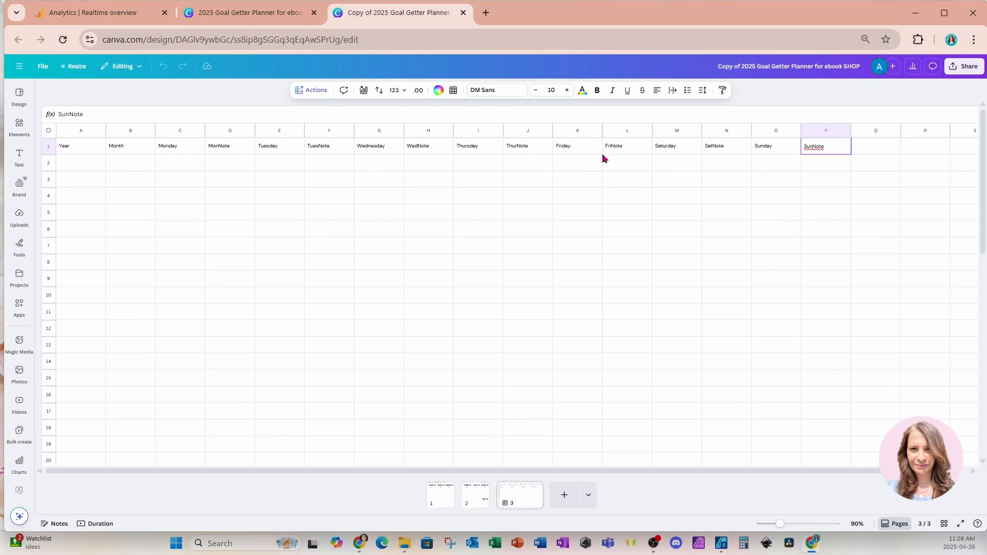
left_click(95, 165)
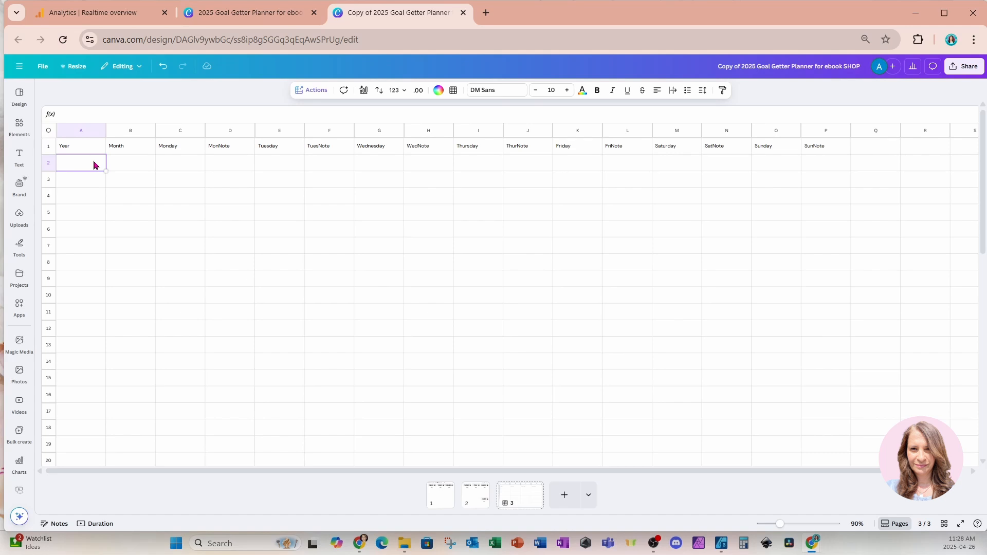
type("2025")
key("Tab")
type("Janu")
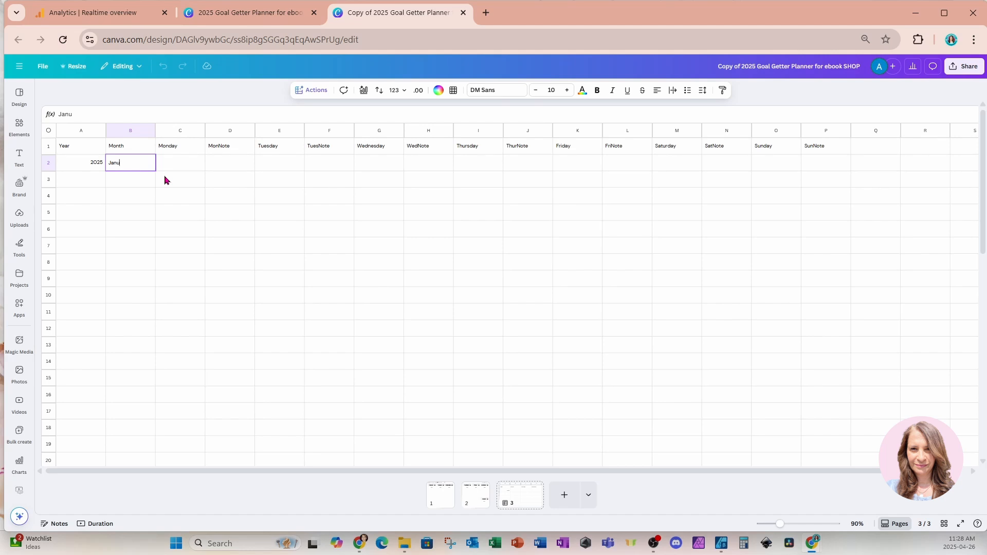
key("BackSpace")
key("BackSpace")
key("BackSpace")
key("BackSpace")
type("December")
key("Tab")
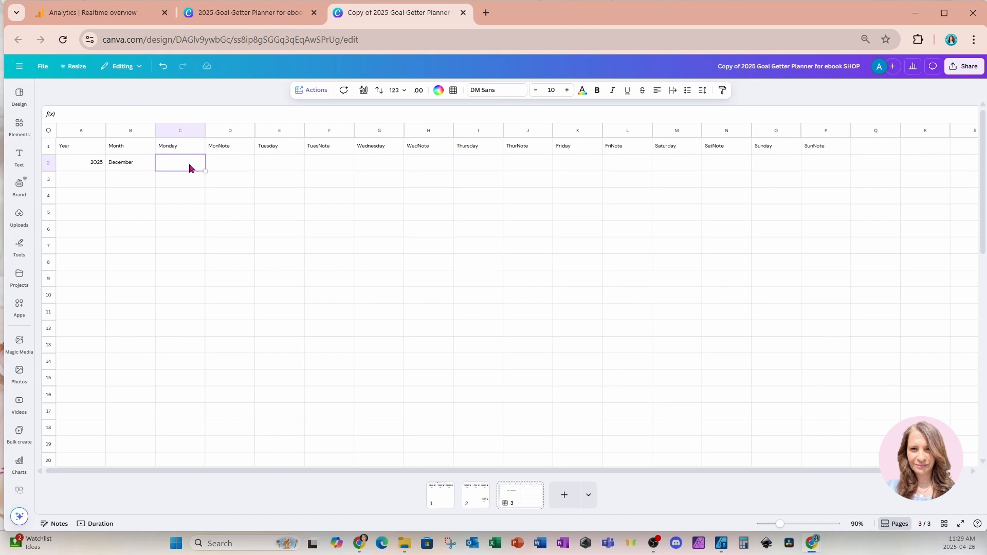
type("29")
key("Tab")
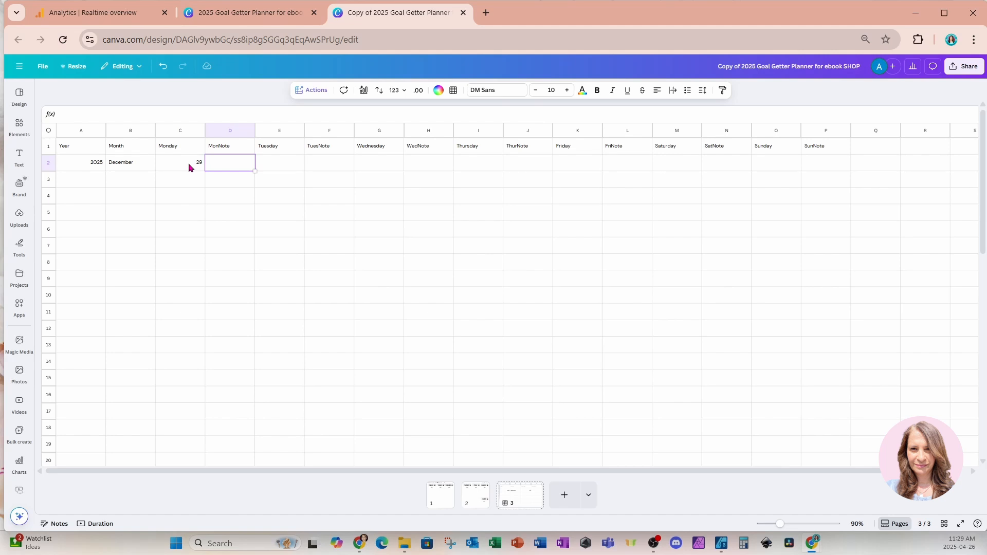
Enter the row 2 dates 30 under Tuesday and 31 under Wednesday, leaving the note columns blank
type("30")
key("BackSpace")
key("BackSpace")
key("Tab")
type("30")
key("Tab")
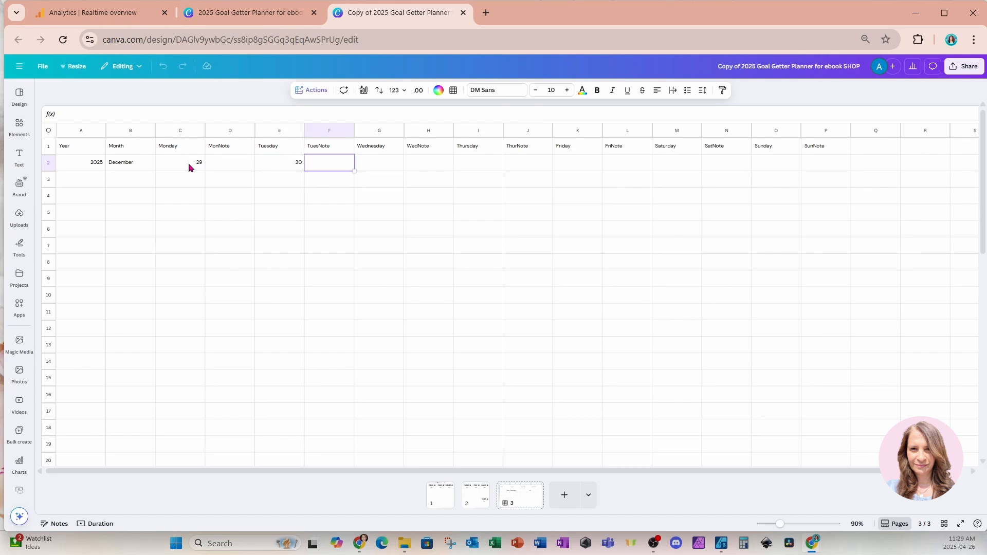
key("Tab")
type("31")
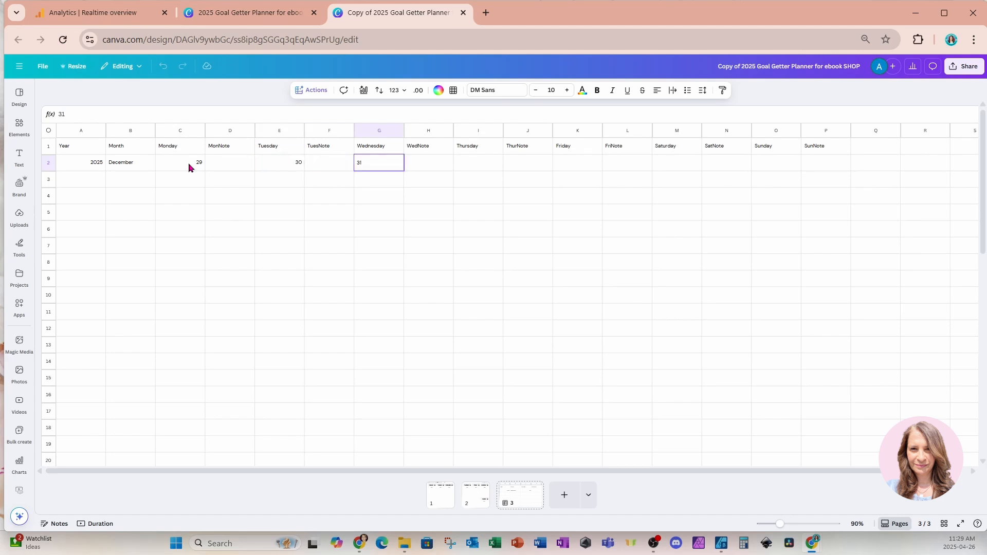
key("Tab")
Enter the remaining row 2 dates: 1 under Thursday, 2 under Friday, 3 under Saturday and 4 under Sunday
key("Tab")
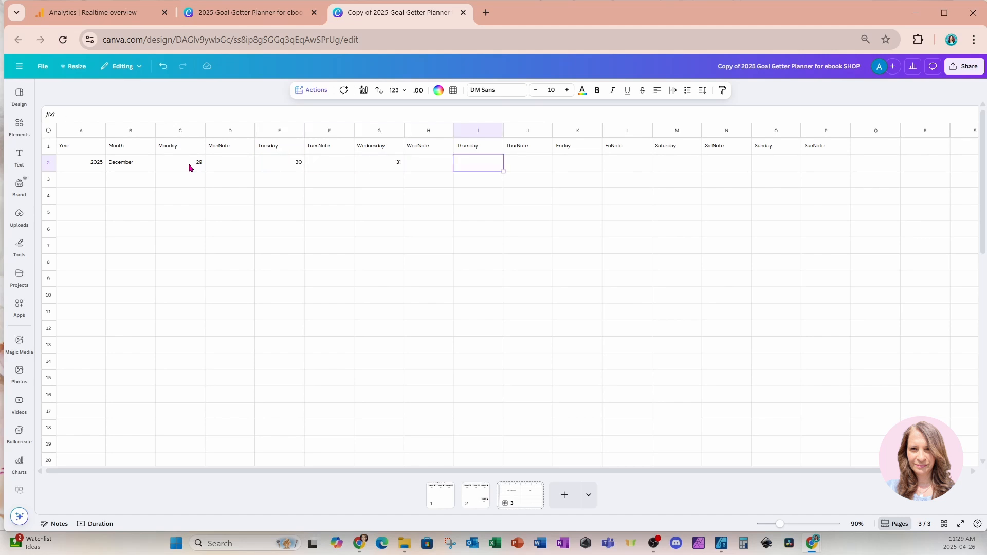
type("1")
key("Tab")
key("Tab")
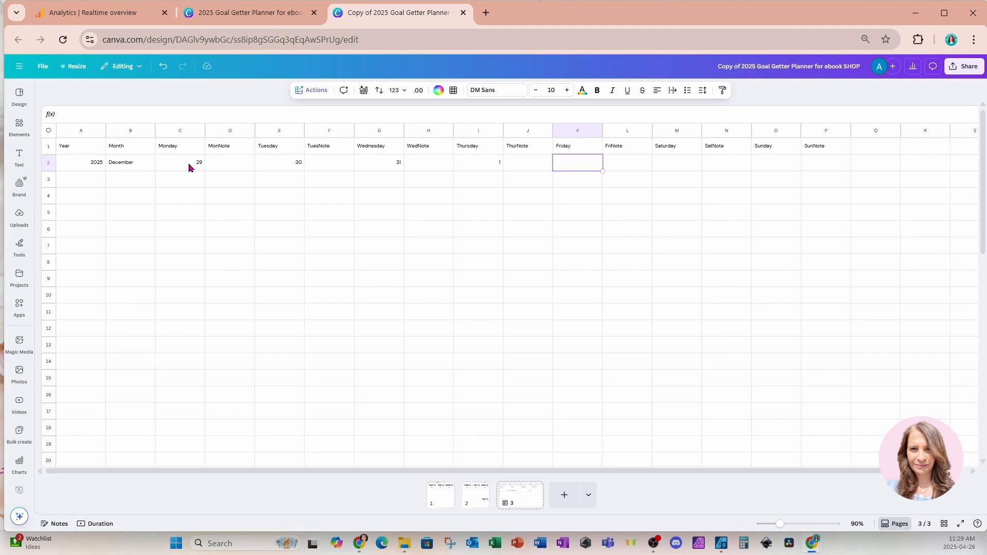
type("2")
key("Tab")
key("Tab")
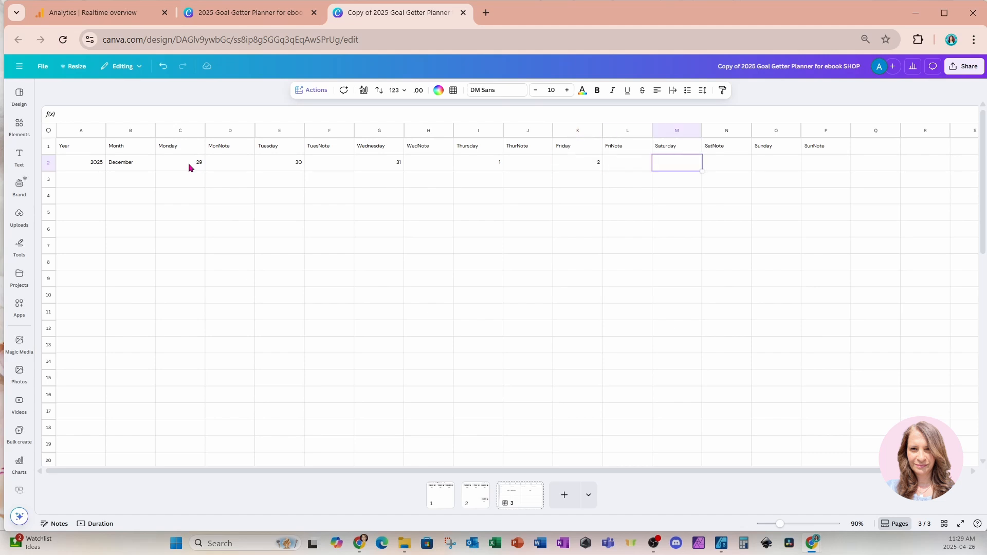
type("3")
key("Tab")
key("Tab")
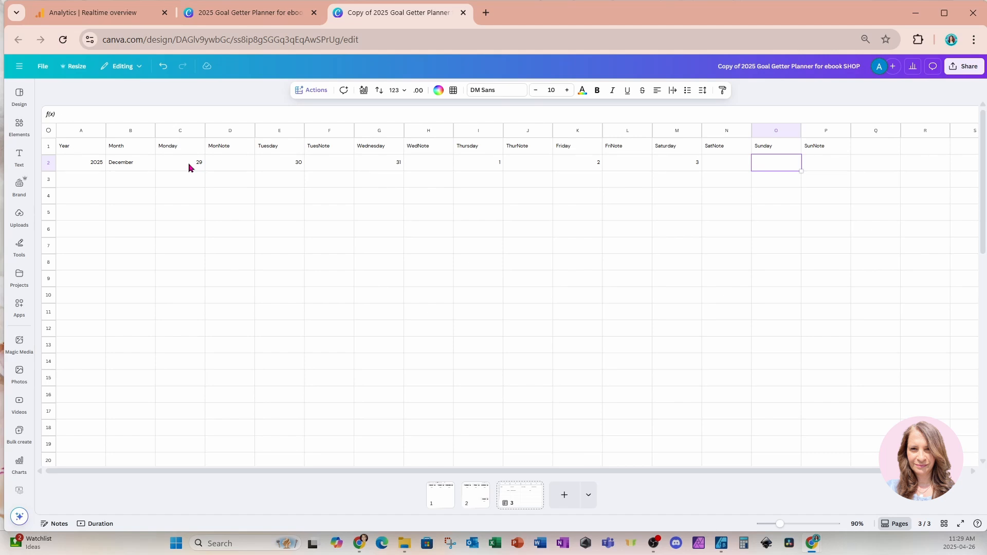
type("4")
Add the row 2 notes New Year's Eve under WedNote and New Year's Day under ThurNote
left_click(425, 165)
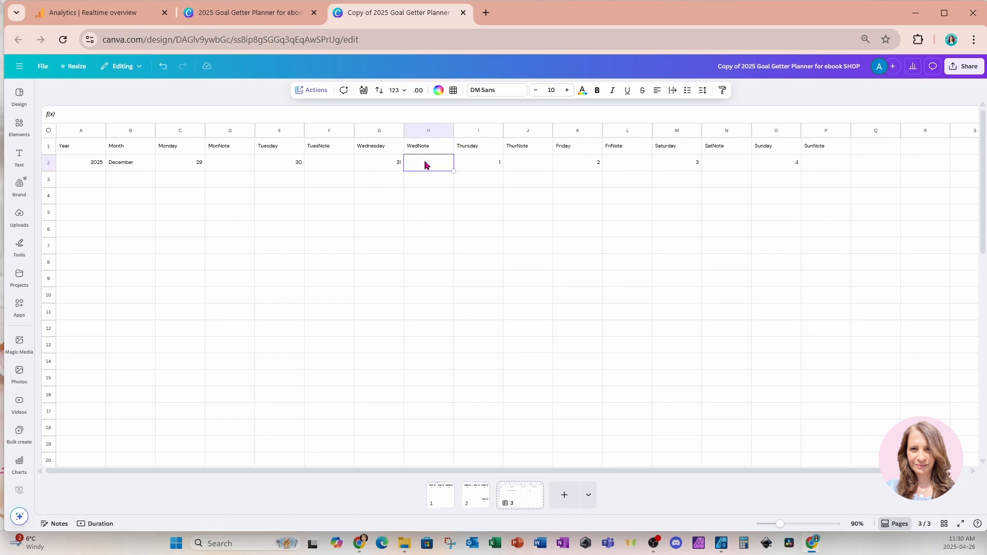
type("New year's")
key("BackSpace")
key("BackSpace")
type("Year's Ev")
key("Tab")
key("Tab")
type("N")
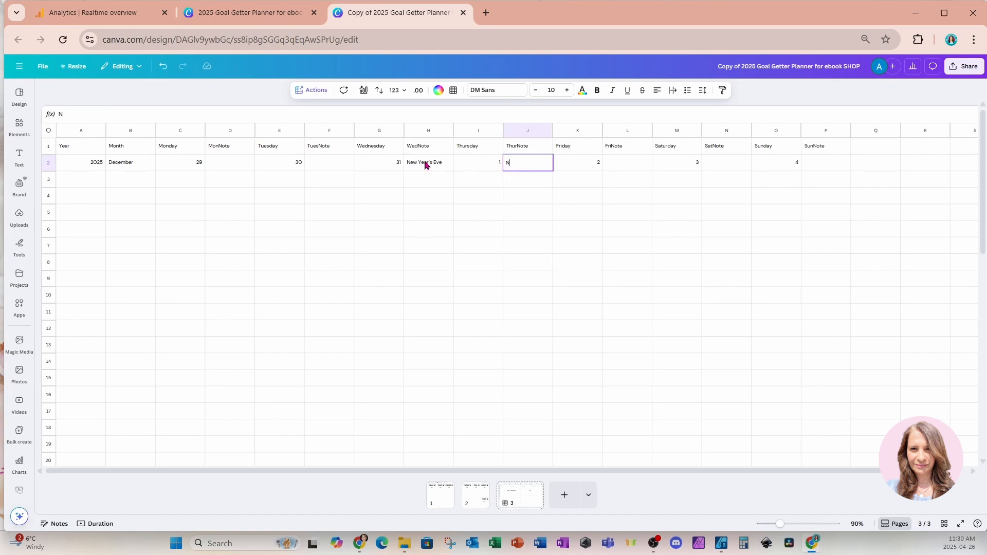
type("ew Year's Day")
key("Tab")
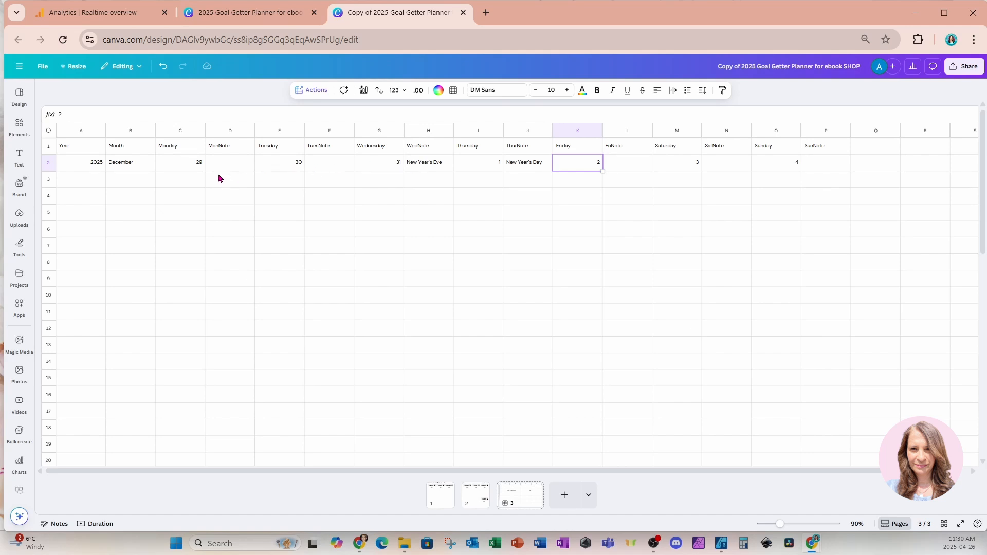
Start row 3 with 2026 under Year, January under Month and 5 under Monday
left_click(85, 187)
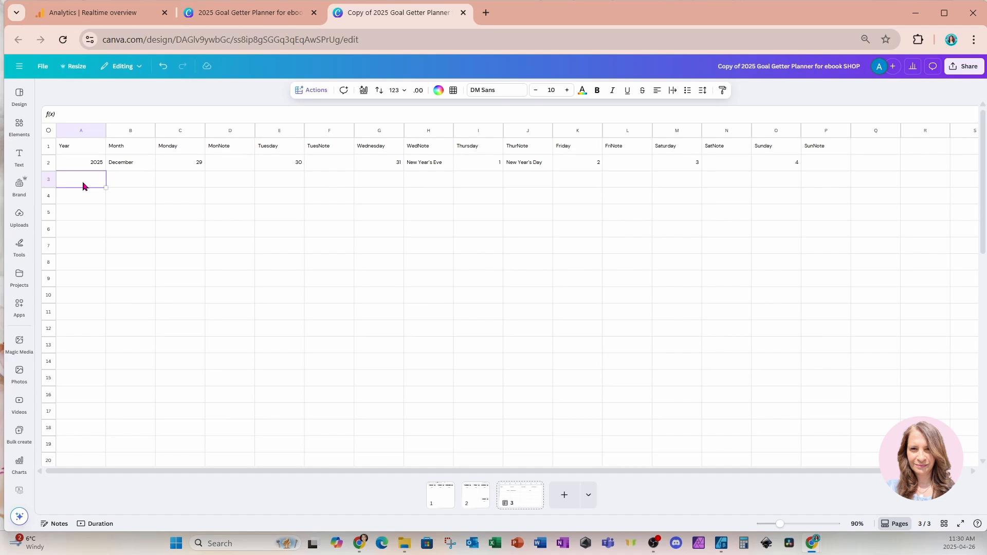
type("2026")
key("Tab")
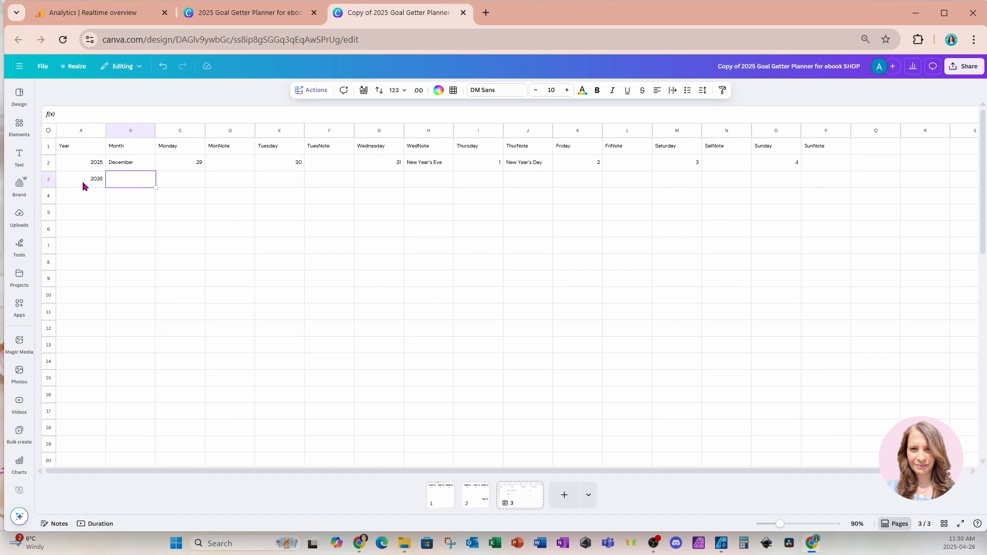
type("January")
key("Tab")
type("5")
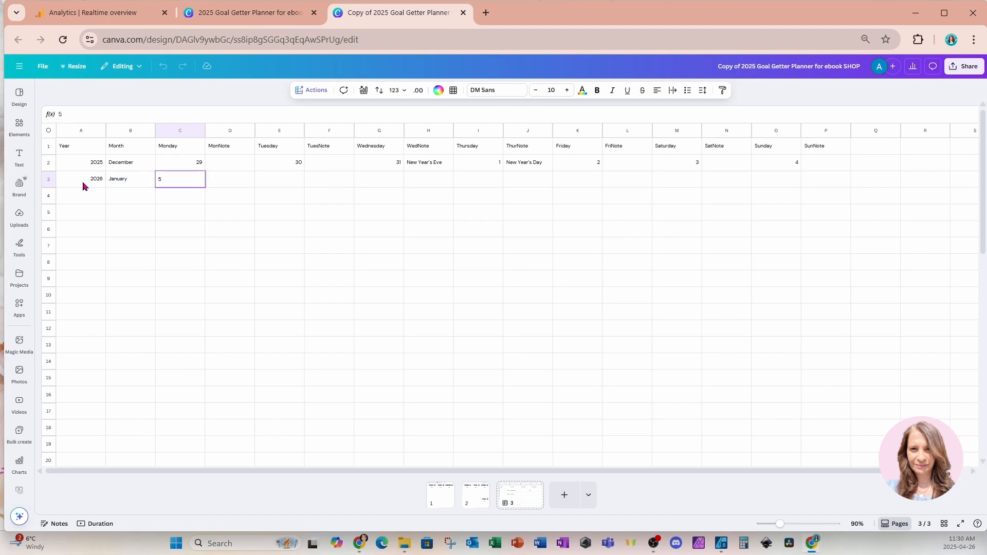
key("Tab")
key("Tab")
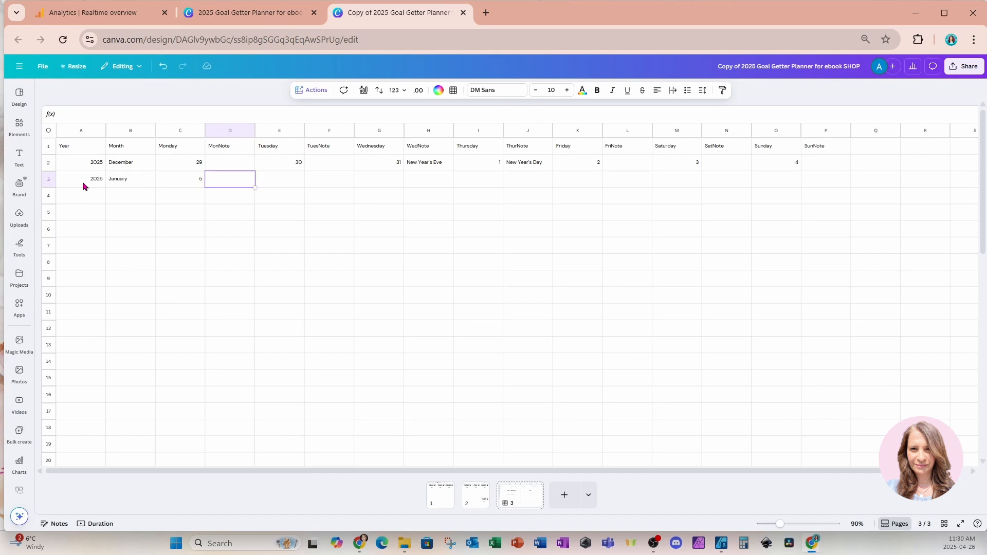
Enter the row 3 dates 6 under Tuesday, 7 under Wednesday and 8 under Thursday
type("6")
key("Tab")
key("Tab")
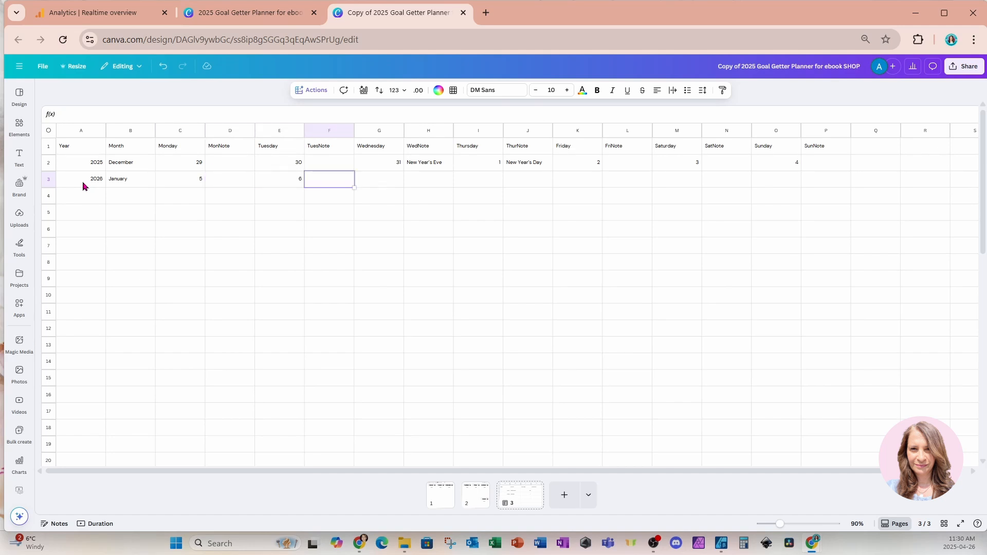
type("7")
key("Tab")
key("Tab")
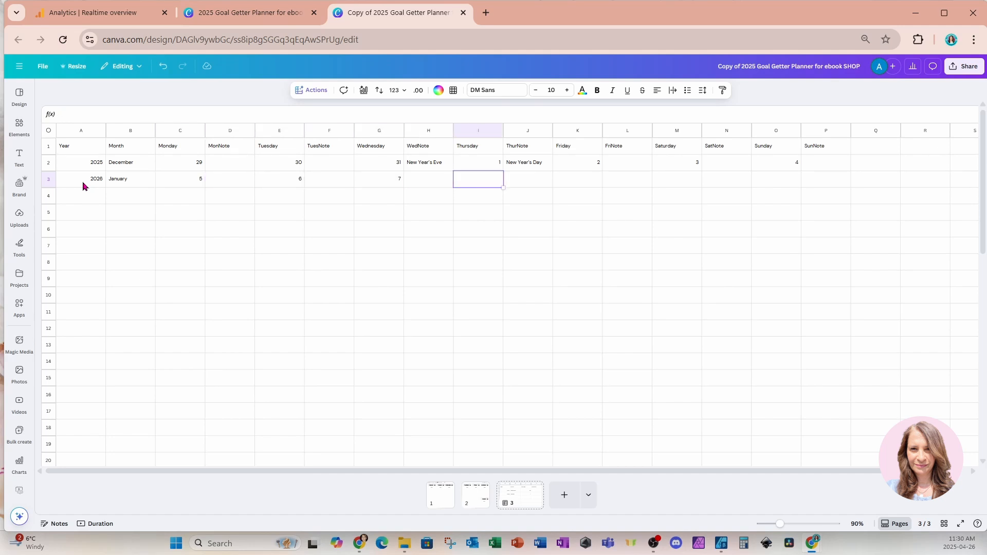
type("8")
key("Tab")
key("Tab")
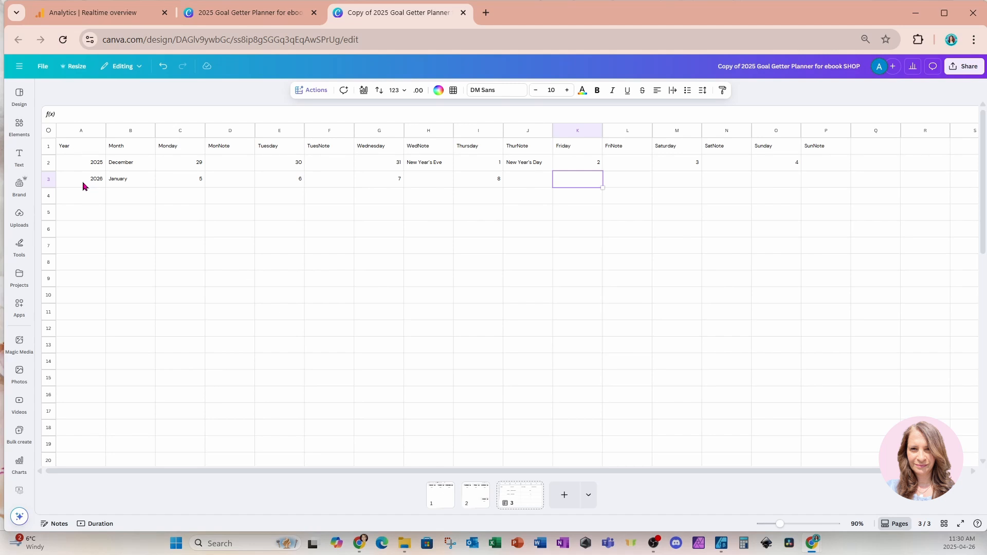
Enter the row 3 dates 9 under Friday, 10 under Saturday and 11 under Sunday
type("9")
key("Tab")
key("Tab")
type("10")
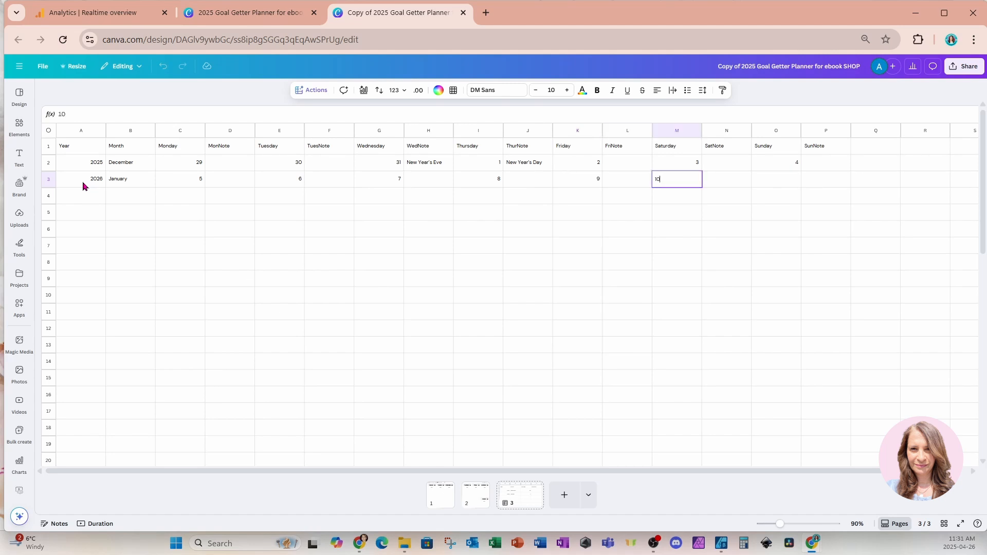
key("Tab")
key("Tab")
type("11")
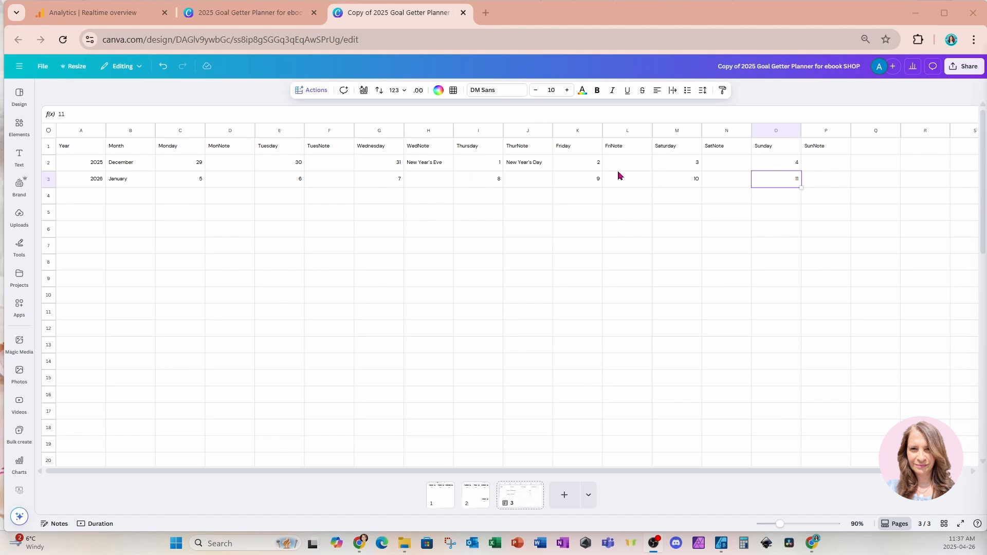
Copy the year 2026 and month January from row 3 into row 4
left_click(95, 182)
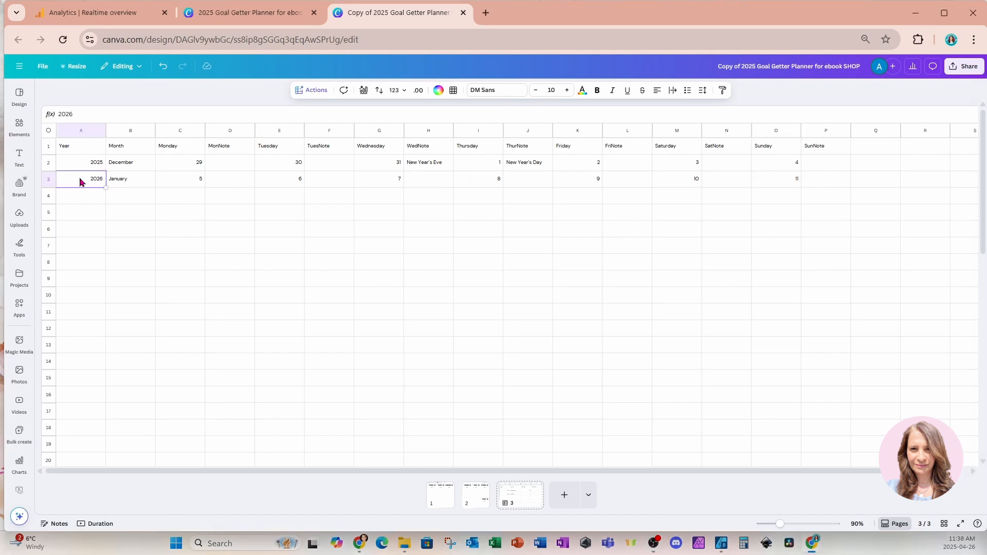
left_click(90, 212)
left_click(84, 181)
left_click_drag(100, 181, 128, 182)
key("ctrl+c")
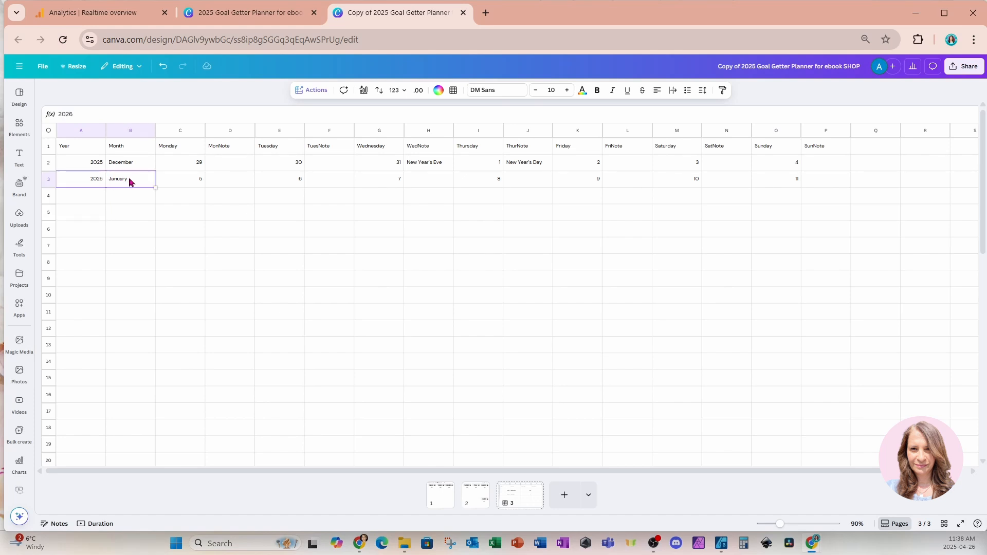
left_click(91, 205)
key("ctrl+v")
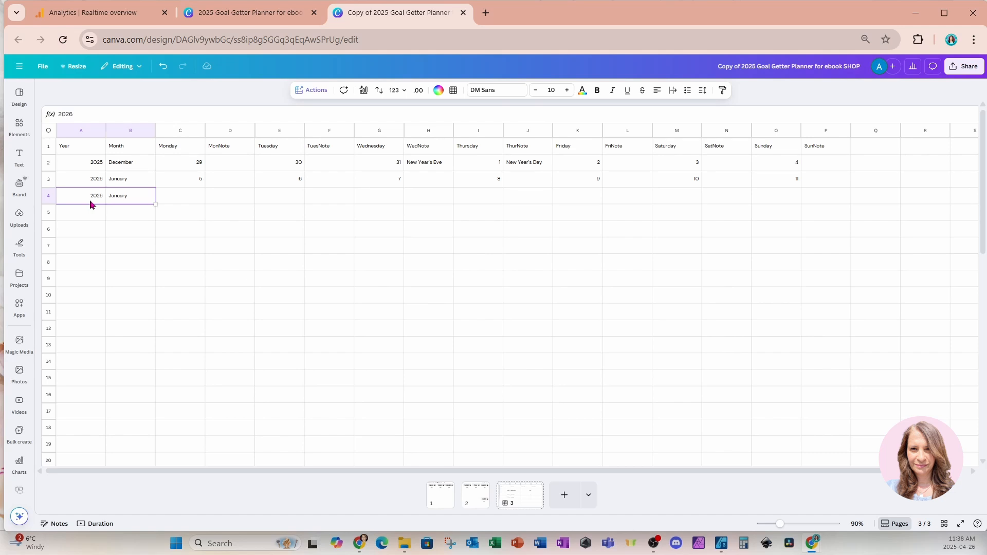
Enter the row 4 dates 12 under Monday, 13 under Tuesday and 14 under Wednesday
left_click(180, 197)
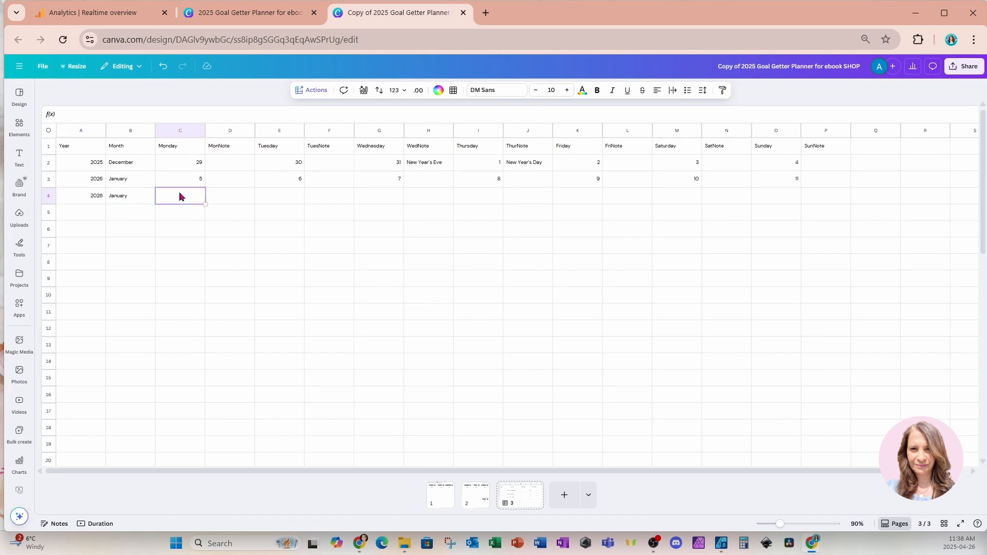
type("12")
left_click(274, 200)
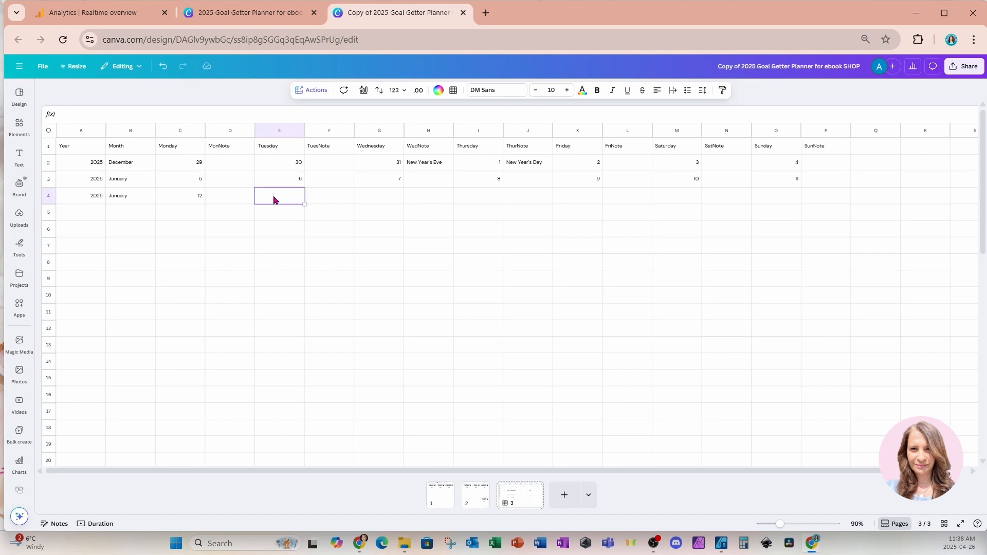
type("13")
left_click(367, 198)
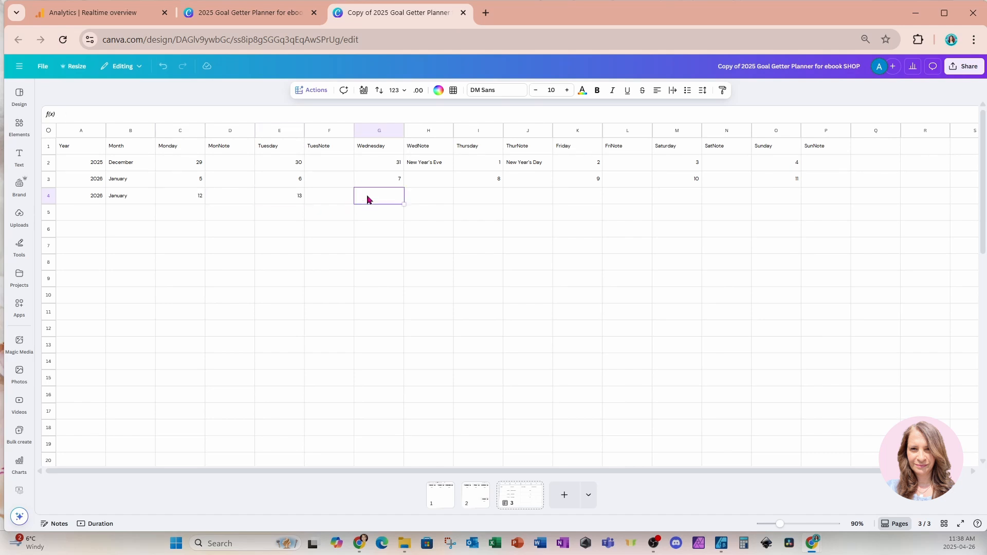
type("14")
Enter the row 4 dates 15 under Thursday, 16 under Friday, 17 under Saturday and 18 under Sunday
left_click(463, 197)
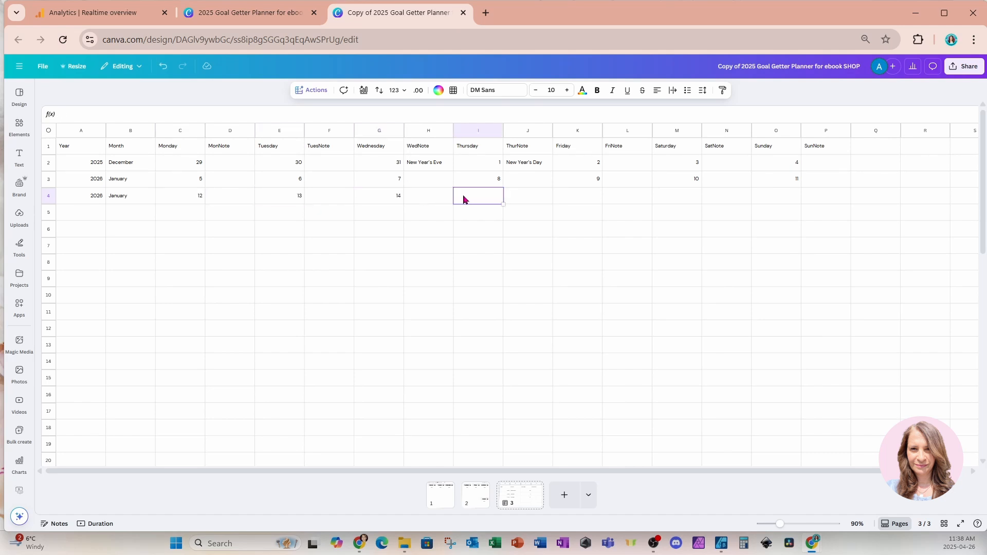
type("15")
left_click(583, 195)
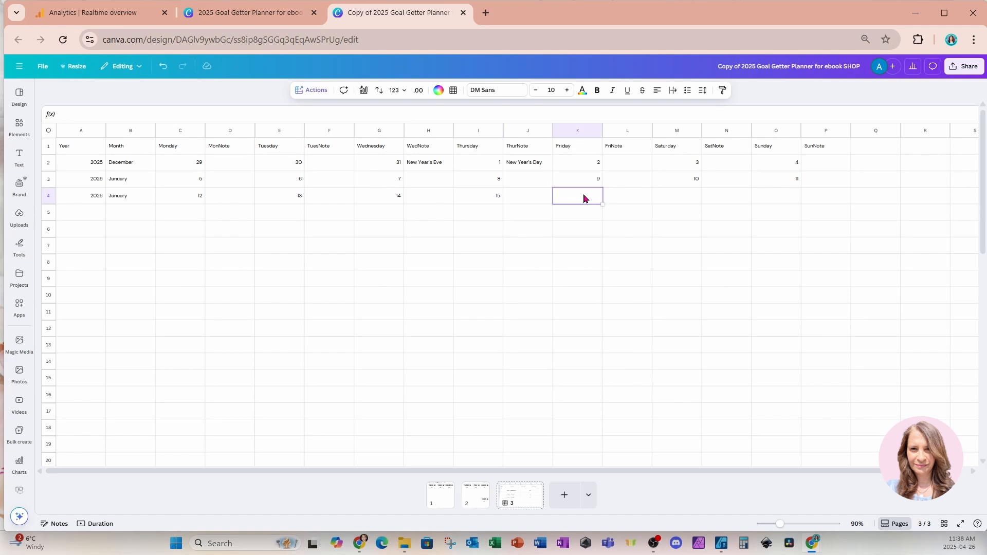
type("16")
left_click(674, 200)
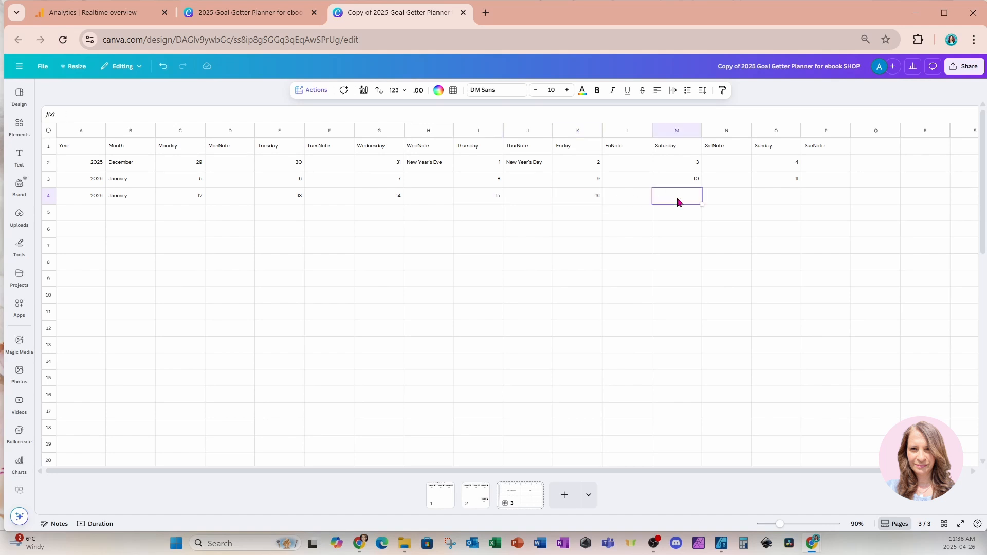
type("17")
left_click(773, 197)
type("18")
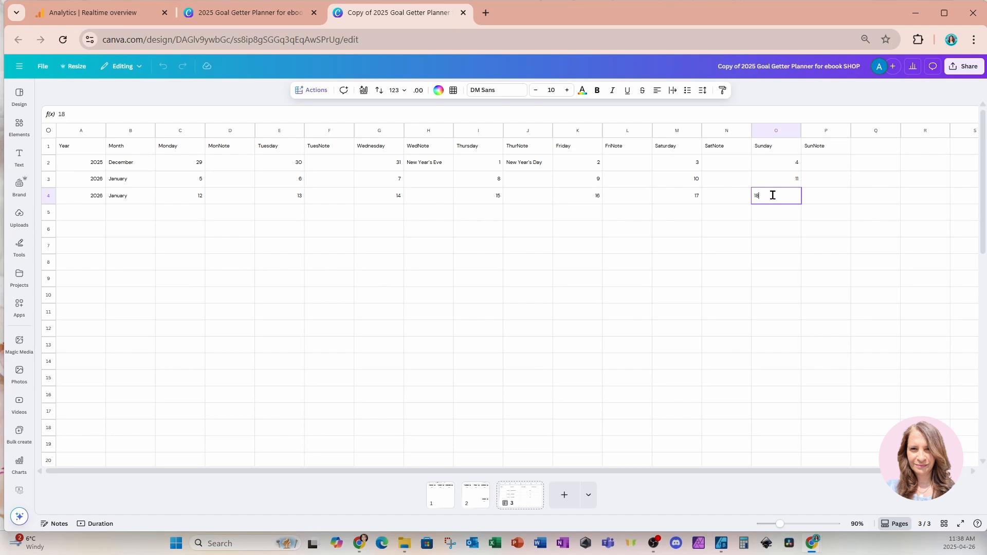
left_click(619, 263)
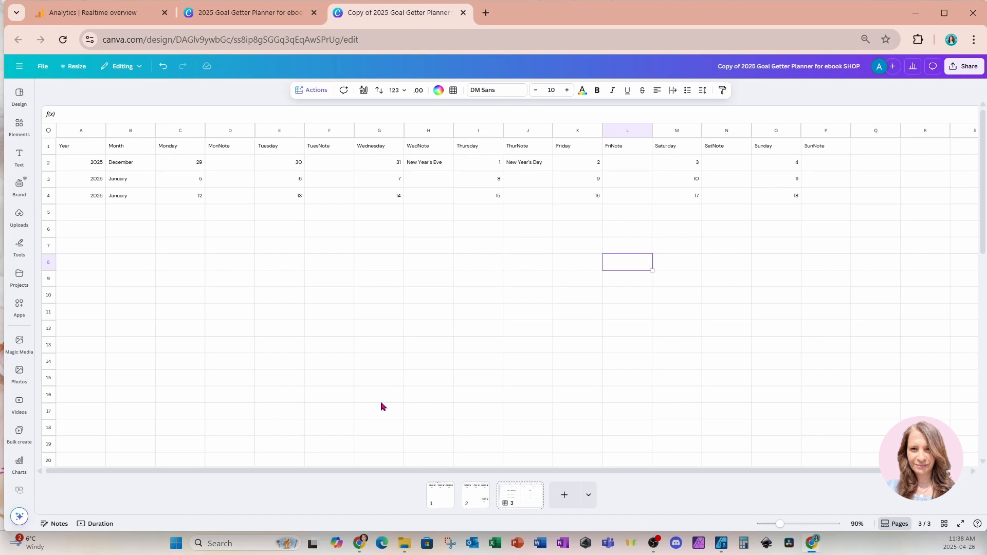
Insert extra blank rows near the end of the sheet to extend it to 55 rows
scroll(324, 362, "down", 10)
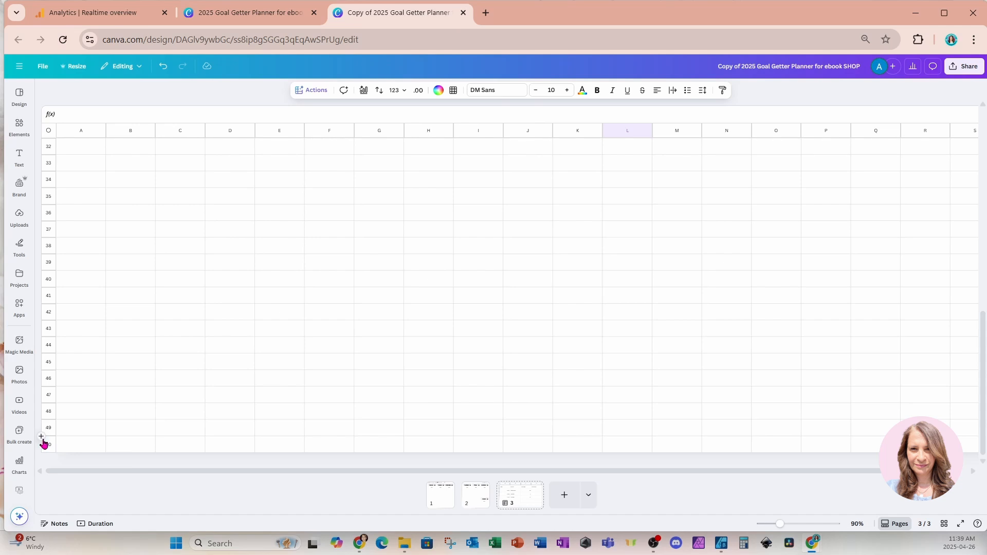
left_click(42, 437)
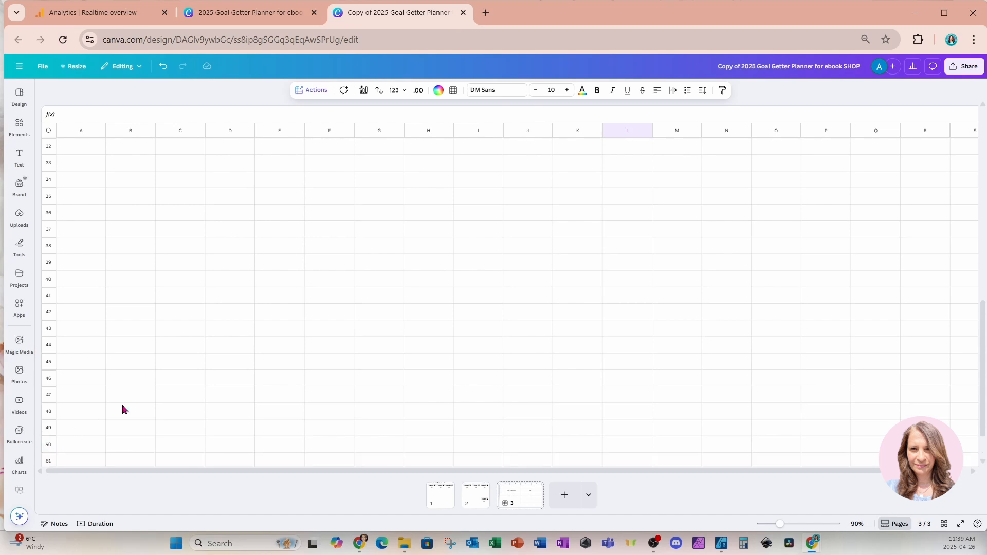
scroll(124, 410, "down", 1)
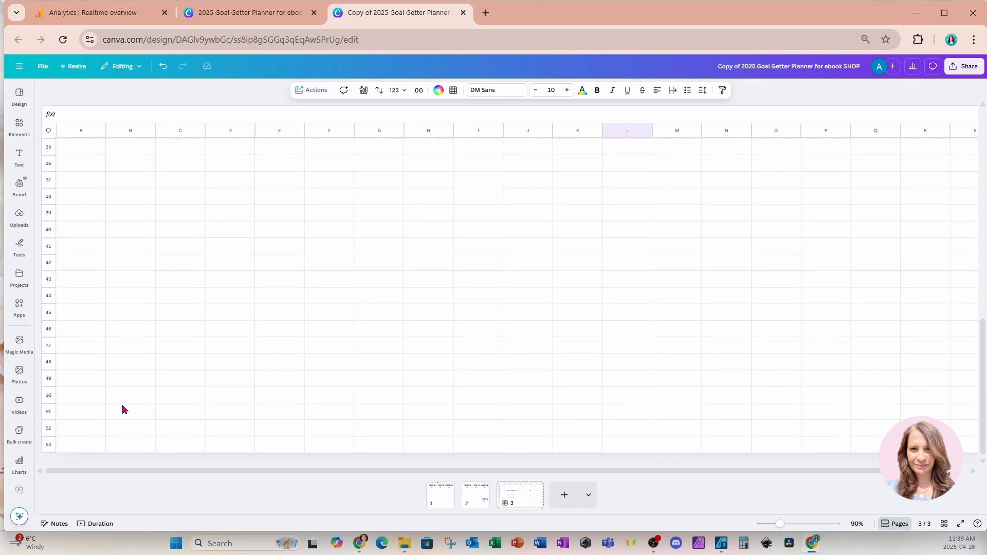
left_click(43, 426)
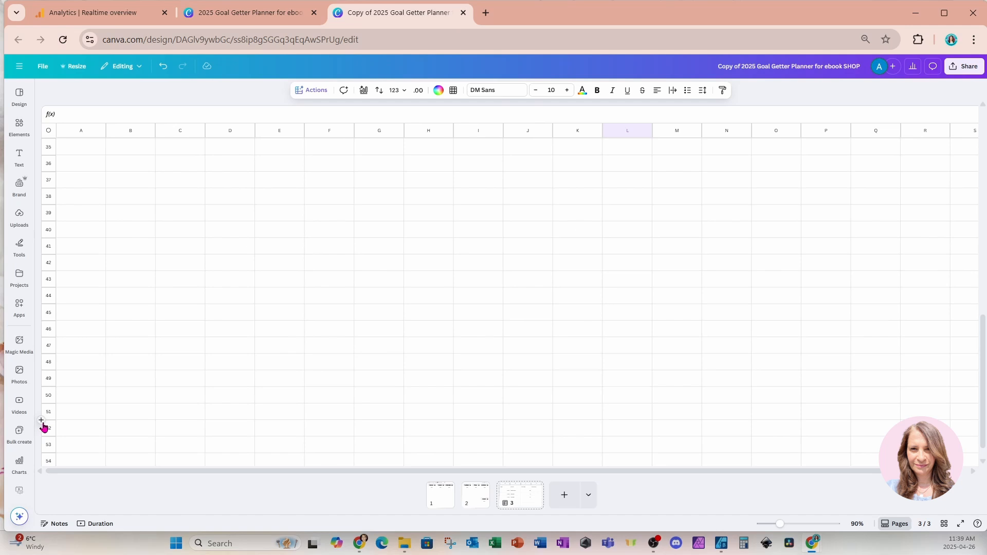
left_click(43, 427)
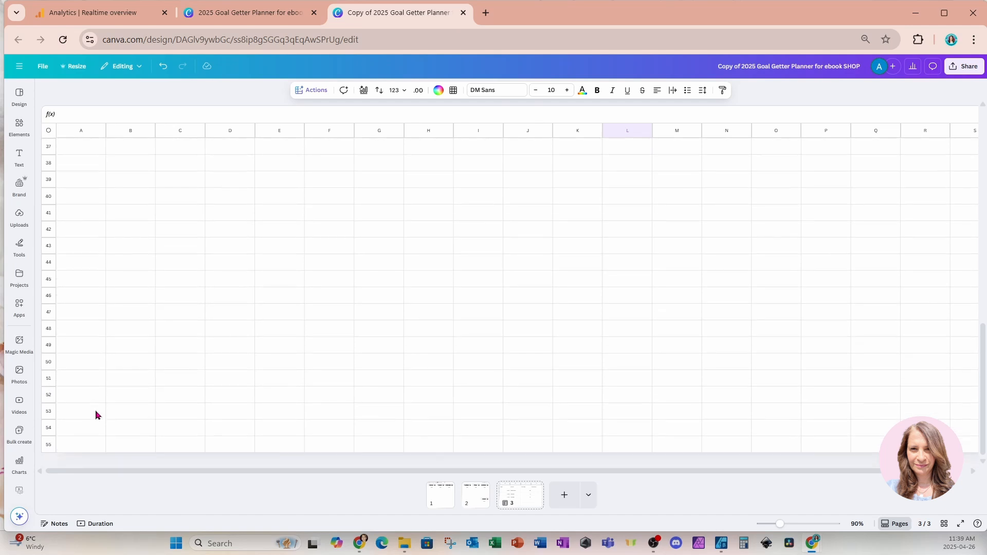
scroll(103, 413, "up", 12)
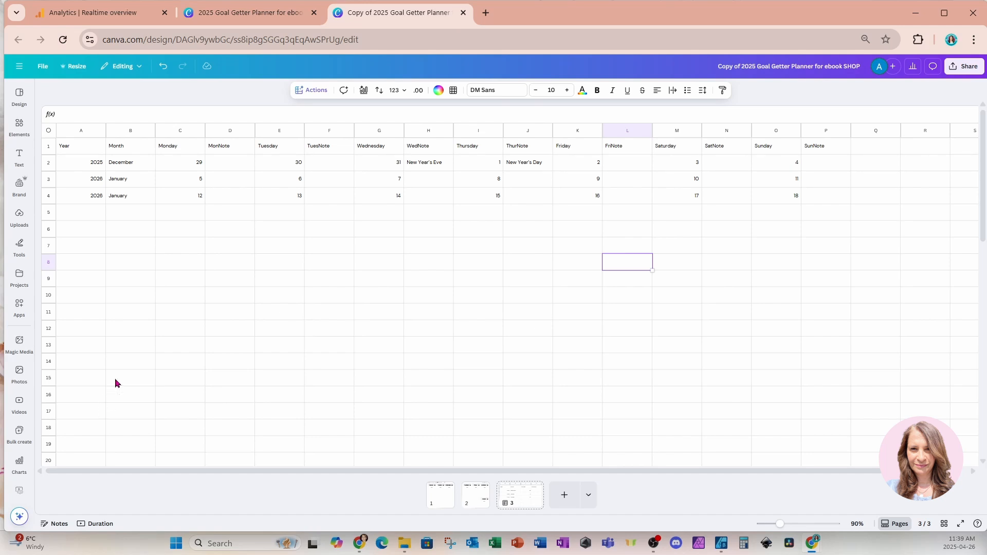
Fill the empty cells of rows 5 to 55, columns A to P, with AI-generated weekly dates and notes
left_click(82, 215)
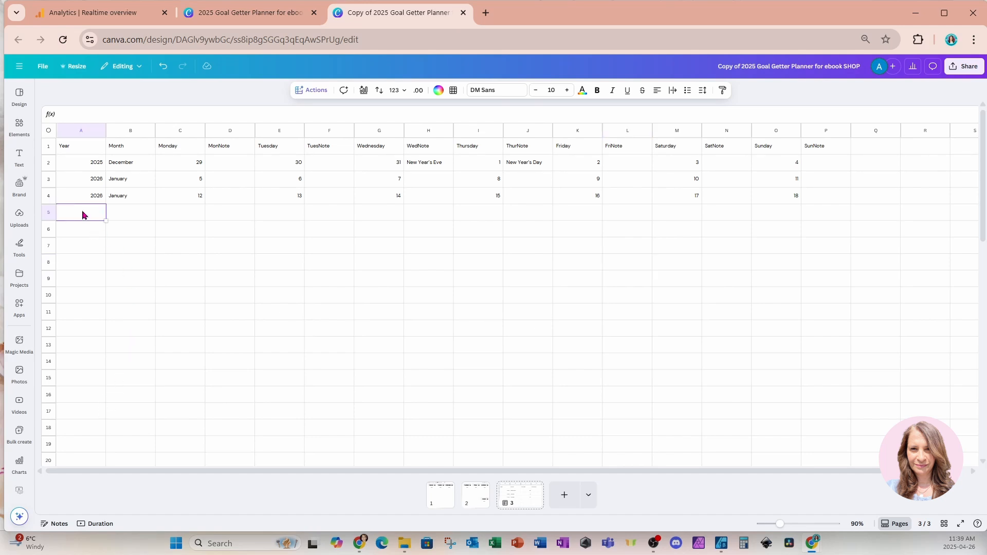
left_click(126, 252)
left_click_drag(77, 218, 849, 438)
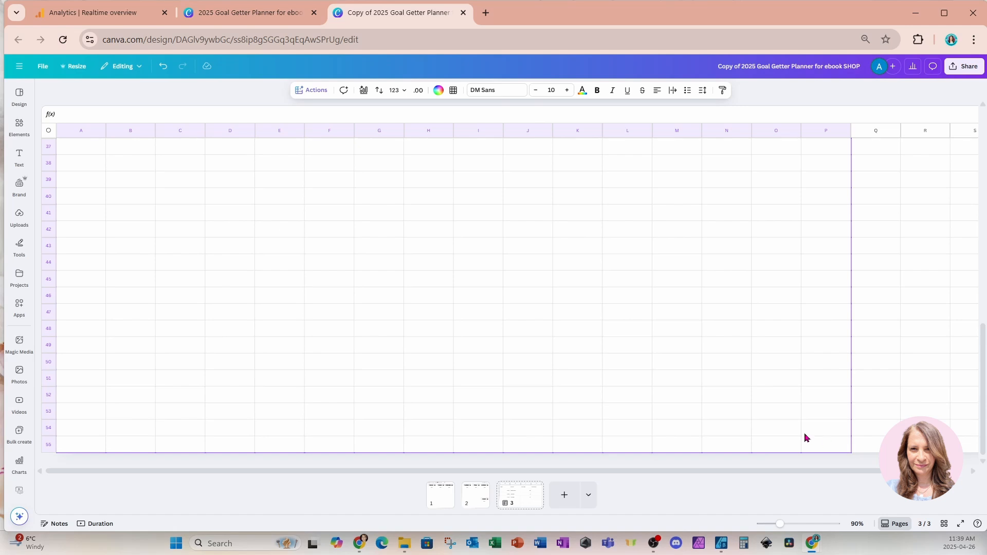
scroll(778, 431, "up", 5)
scroll(779, 431, "up", 5)
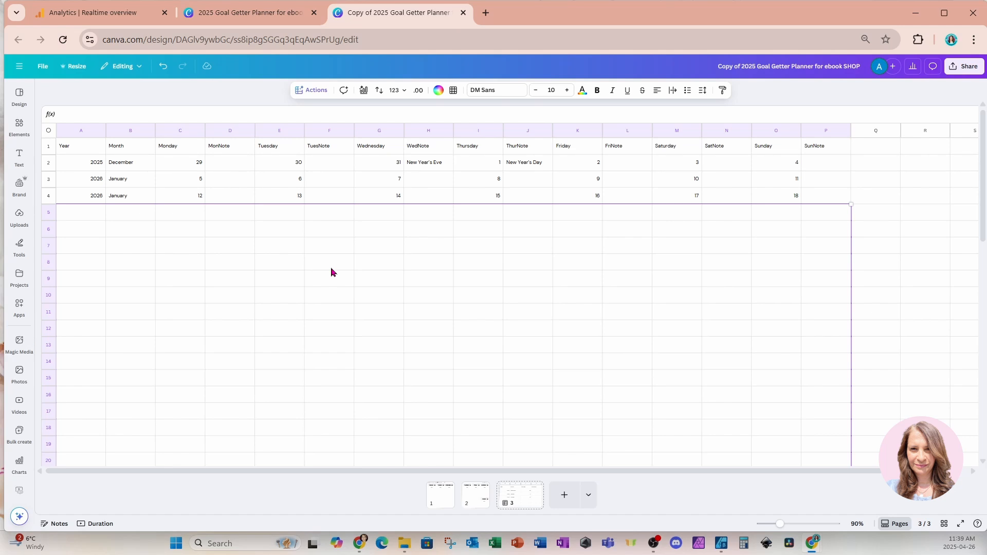
left_click(315, 91)
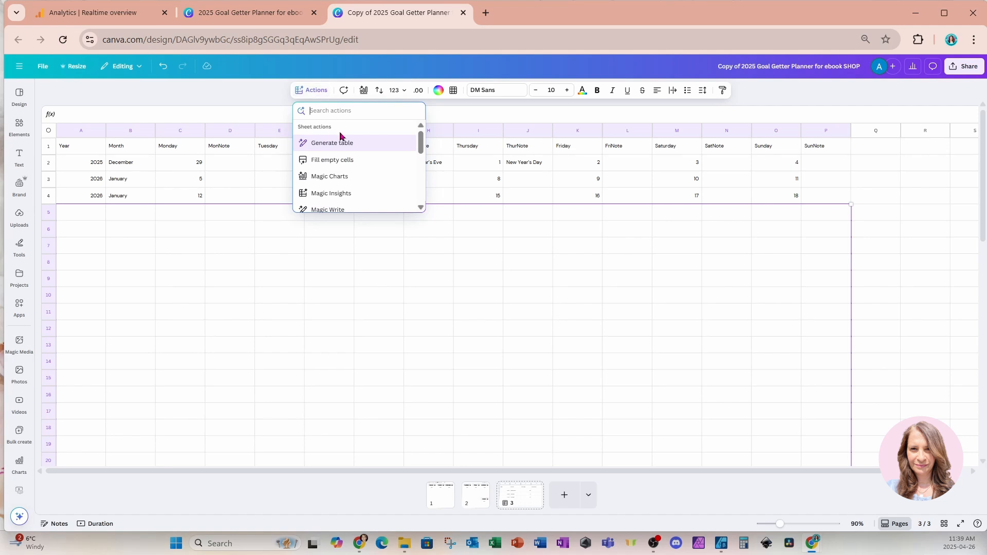
left_click(321, 164)
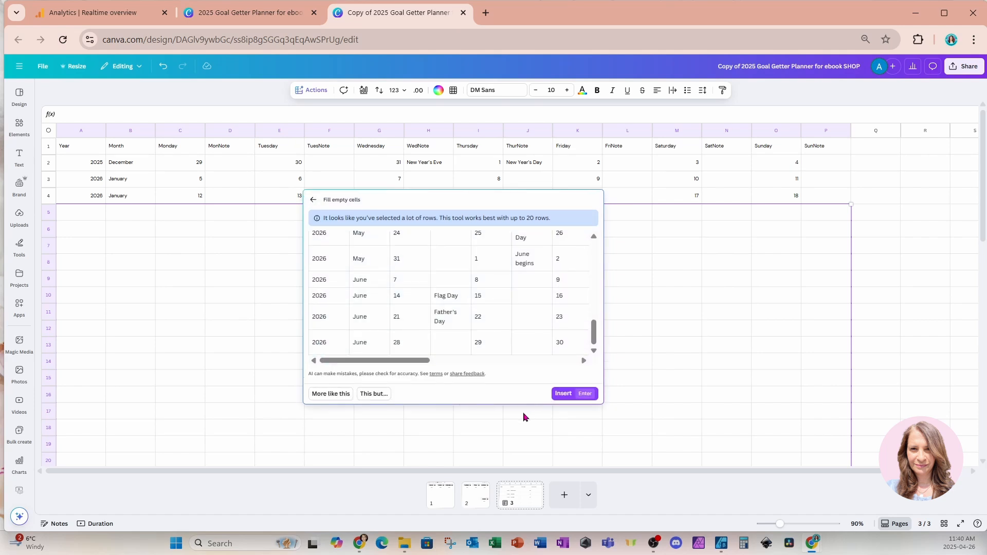
left_click(560, 394)
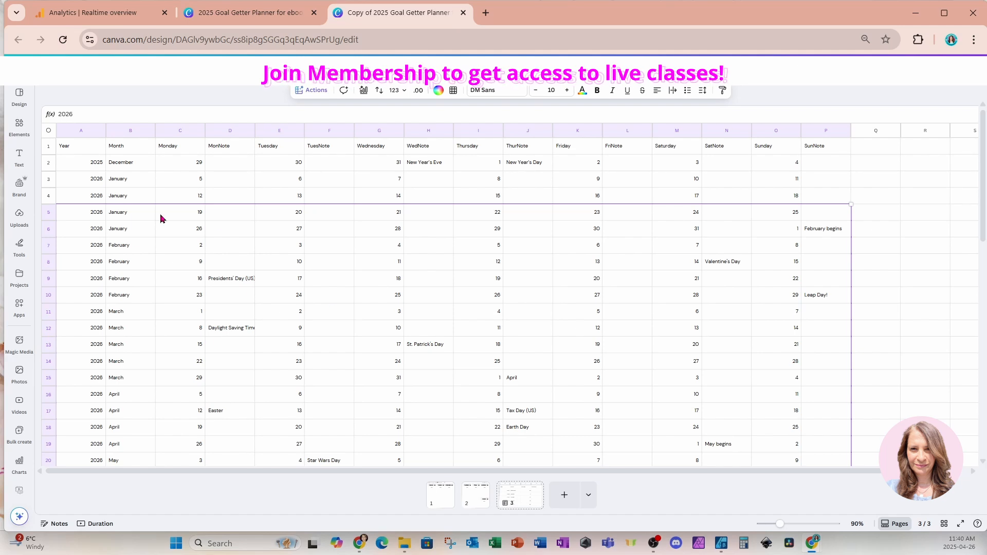
Check the generated weeks, and fill the still-empty rows 29 to 55, columns A to P, with the Fill empty cells action
scroll(702, 323, "down", 1)
scroll(702, 323, "down", 3)
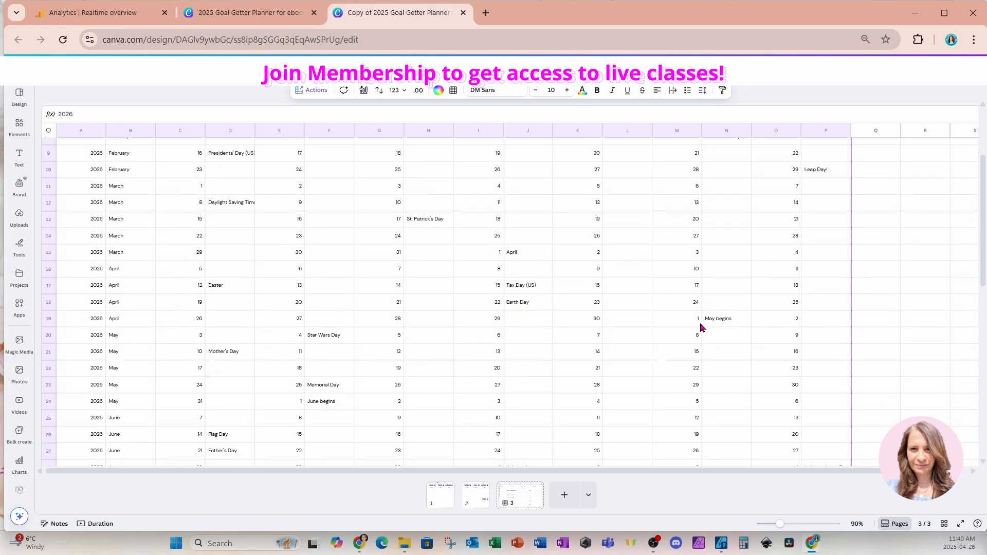
scroll(703, 328, "down", 3)
scroll(702, 327, "up", 2)
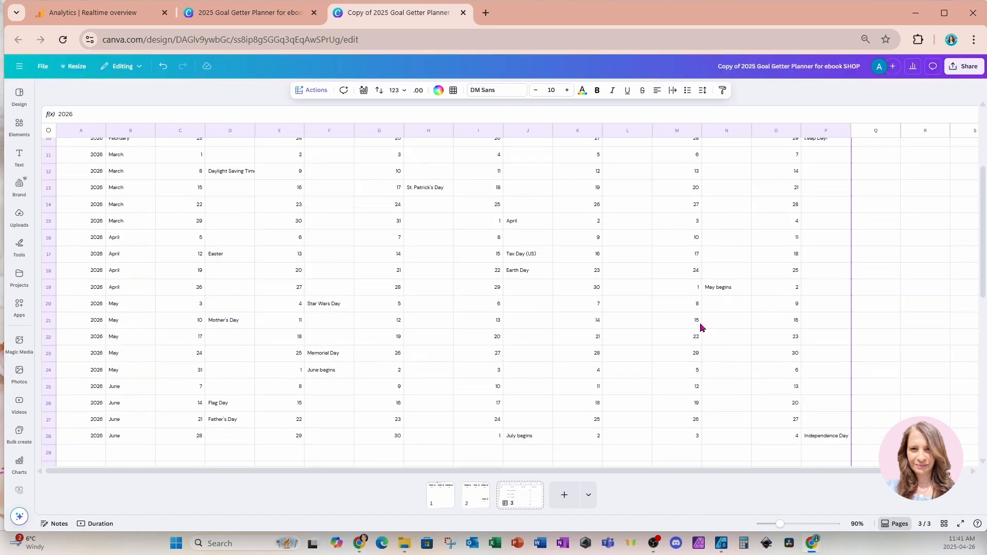
scroll(226, 439, "down", 1)
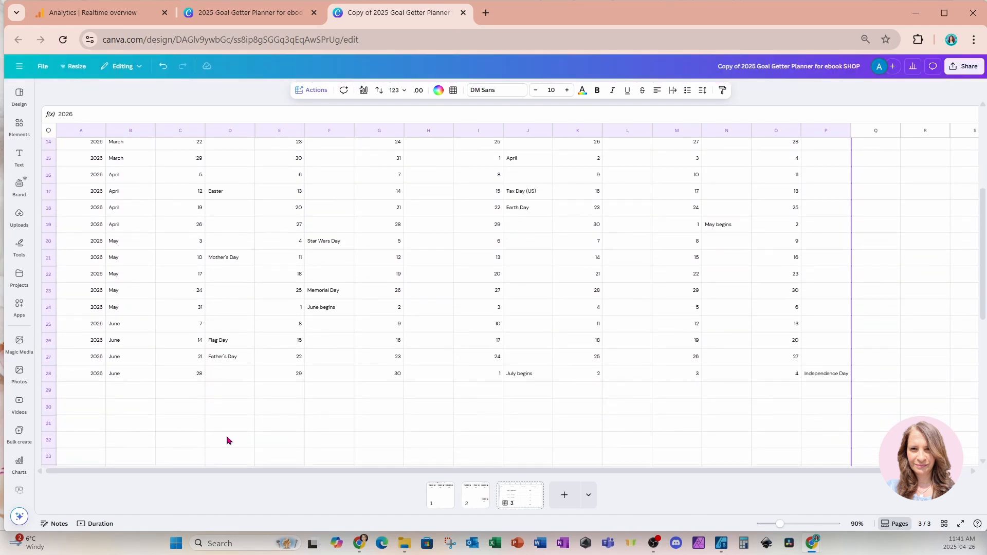
left_click(226, 441)
scroll(227, 439, "down", 3)
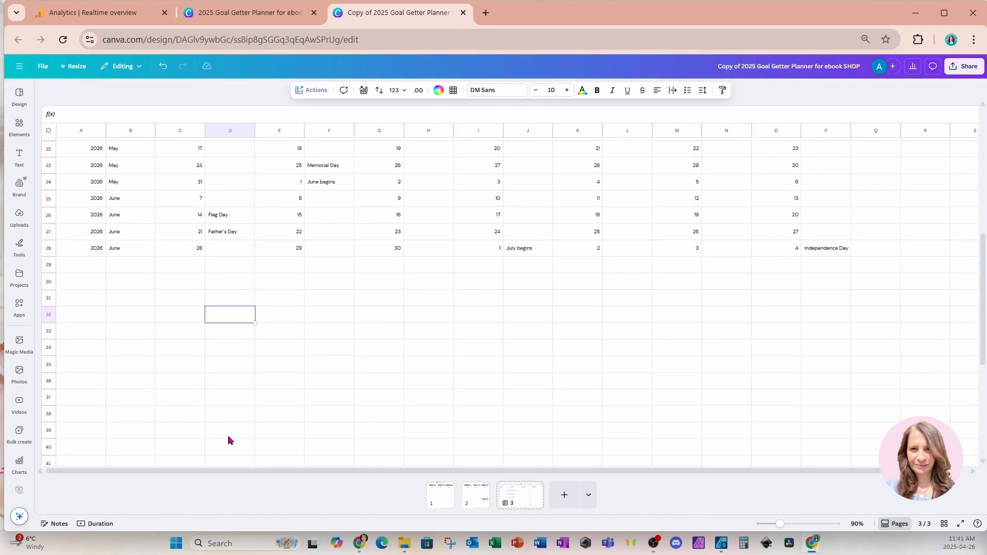
left_click(92, 268)
left_click_drag(91, 270, 847, 451)
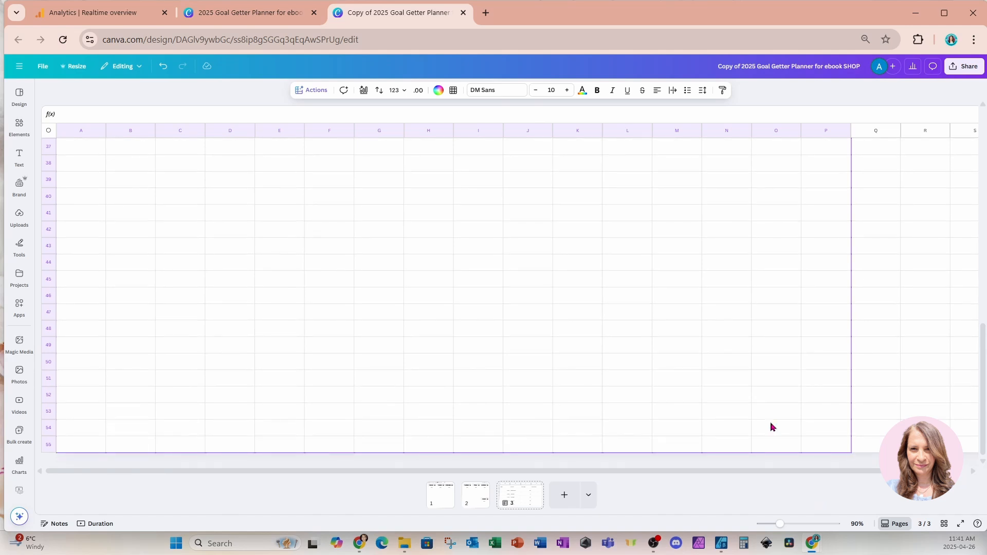
left_click(311, 91)
left_click(332, 160)
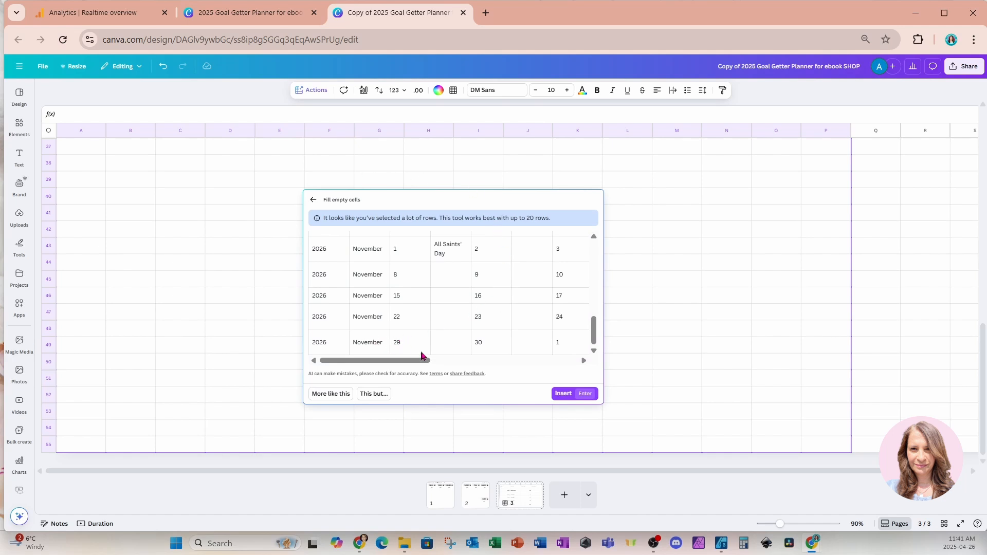
left_click(563, 394)
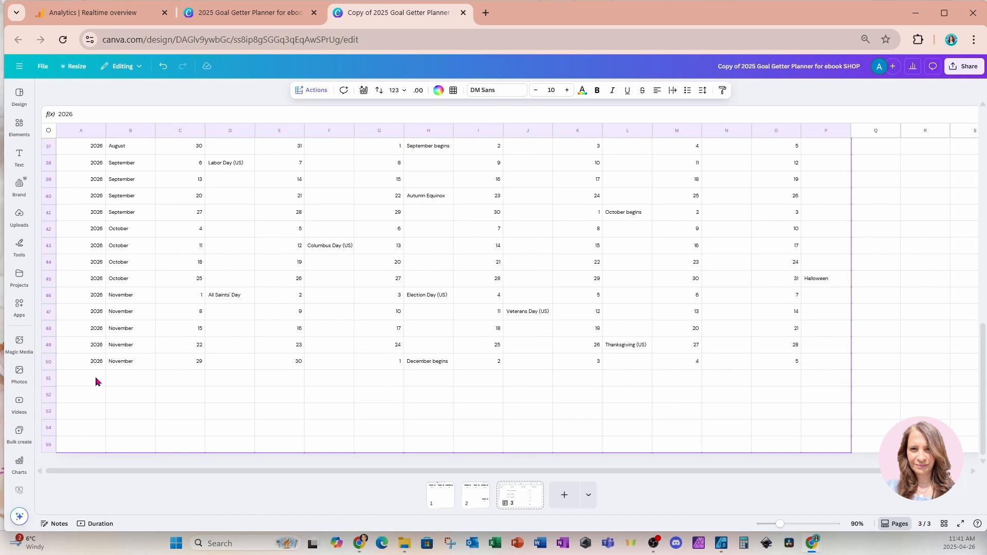
Fill the remaining empty rows 51 to 55, columns A to P, with AI-generated weekly dates and notes
left_click_drag(91, 380, 814, 470)
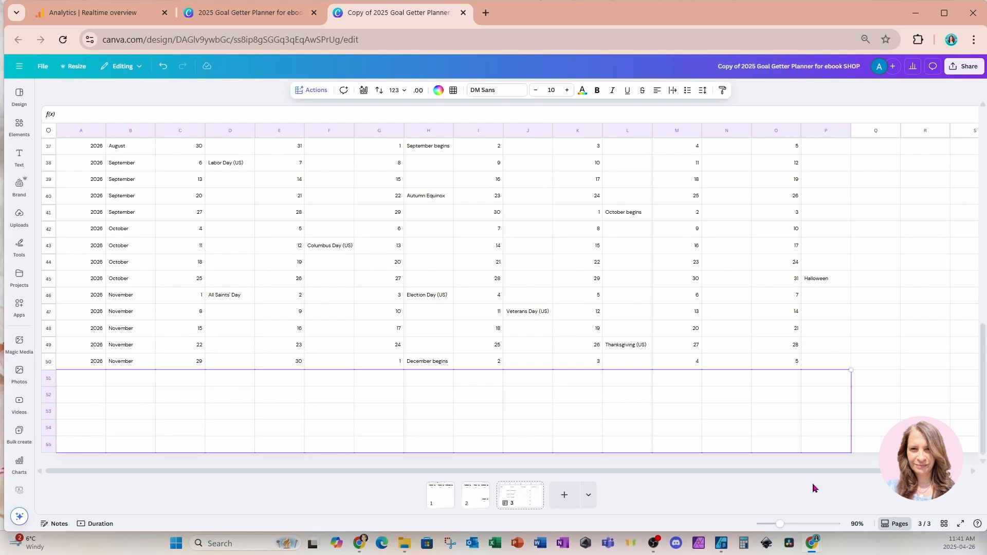
left_click(319, 91)
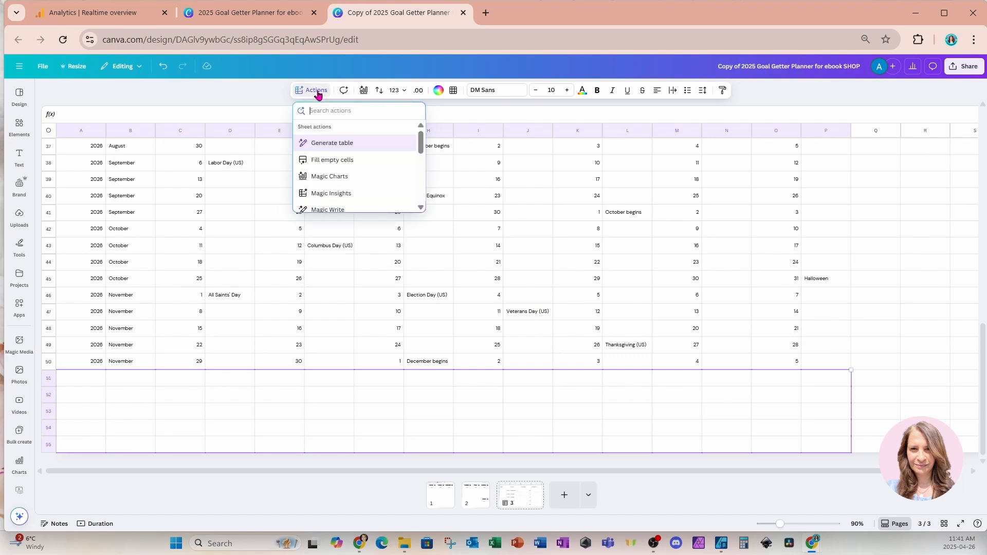
left_click(320, 160)
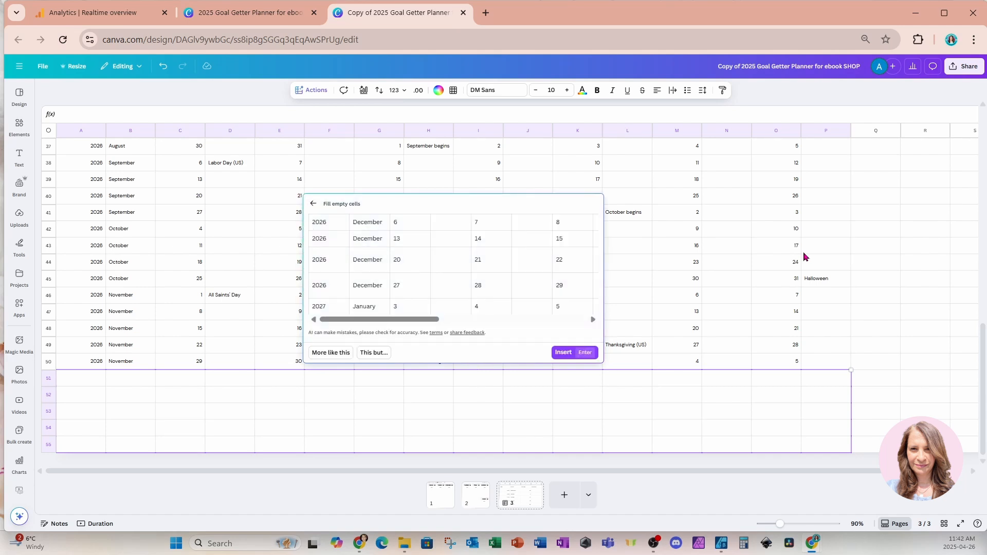
left_click(561, 354)
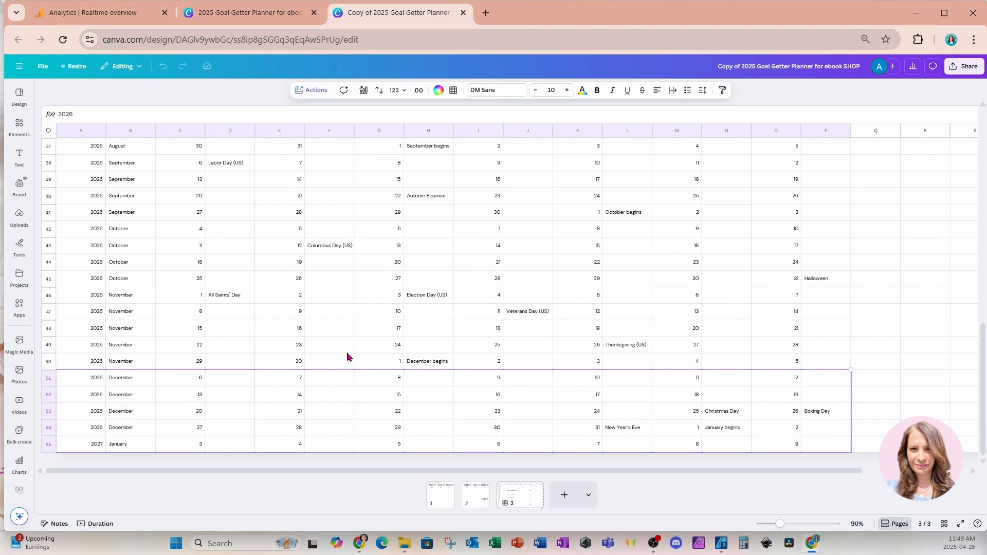
Start a bulk create from the sheet range B1:P55 and choose the currently open planner design as its template
left_click(864, 429)
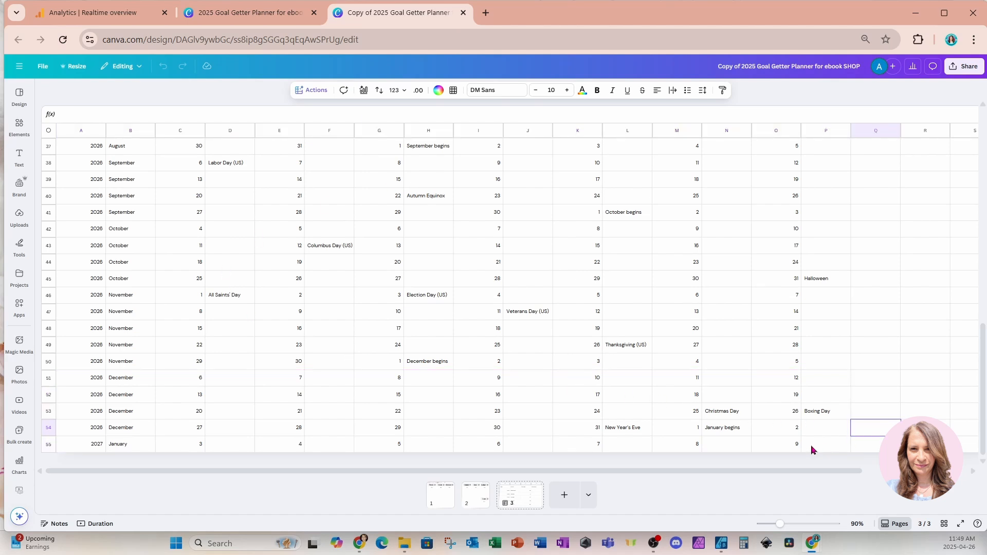
left_click_drag(822, 448, 139, 448)
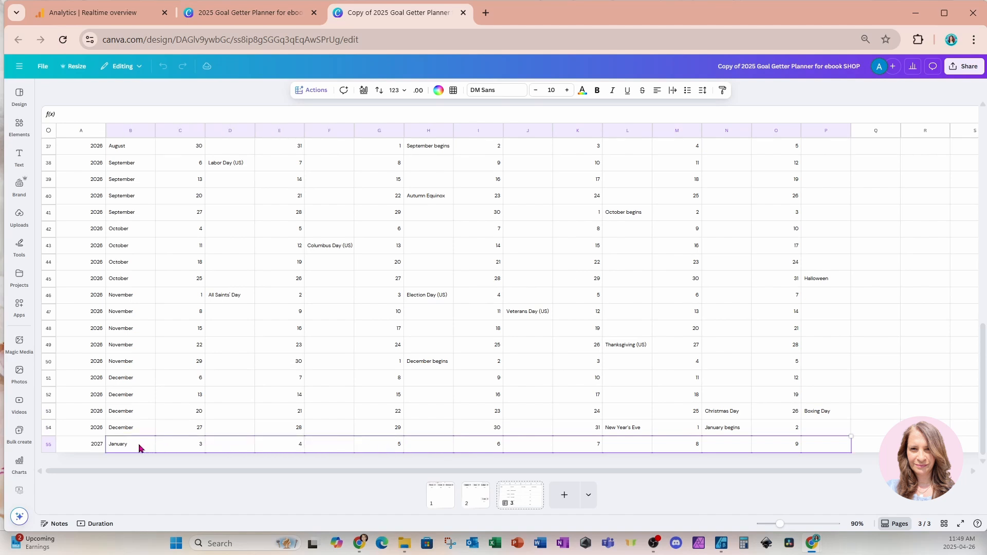
left_click_drag(139, 449, 130, 124)
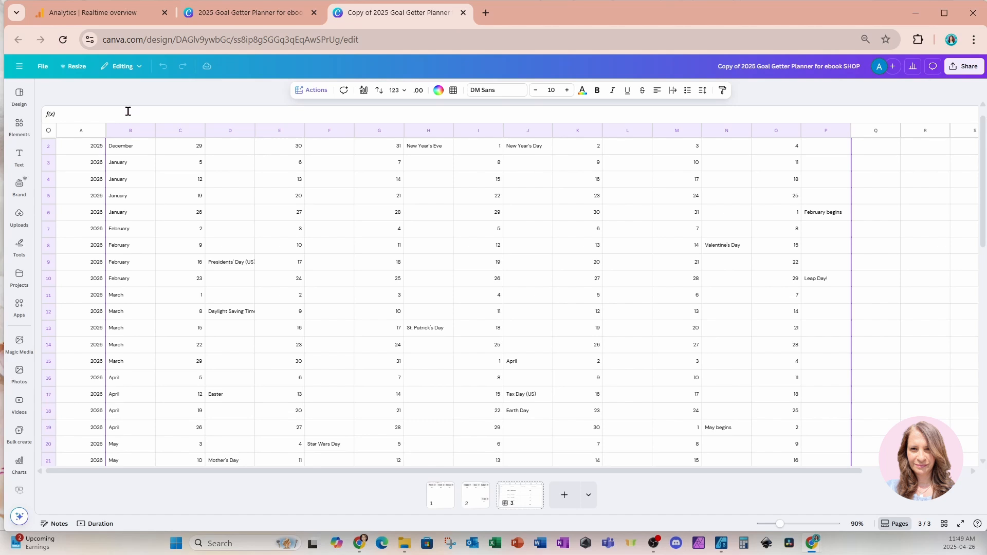
scroll(140, 185, "up", 1)
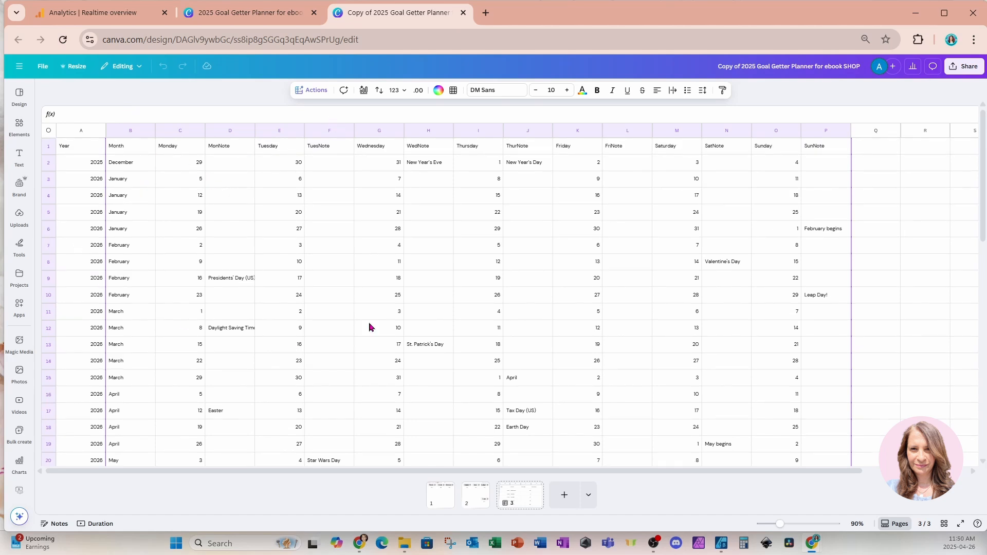
left_click(317, 96)
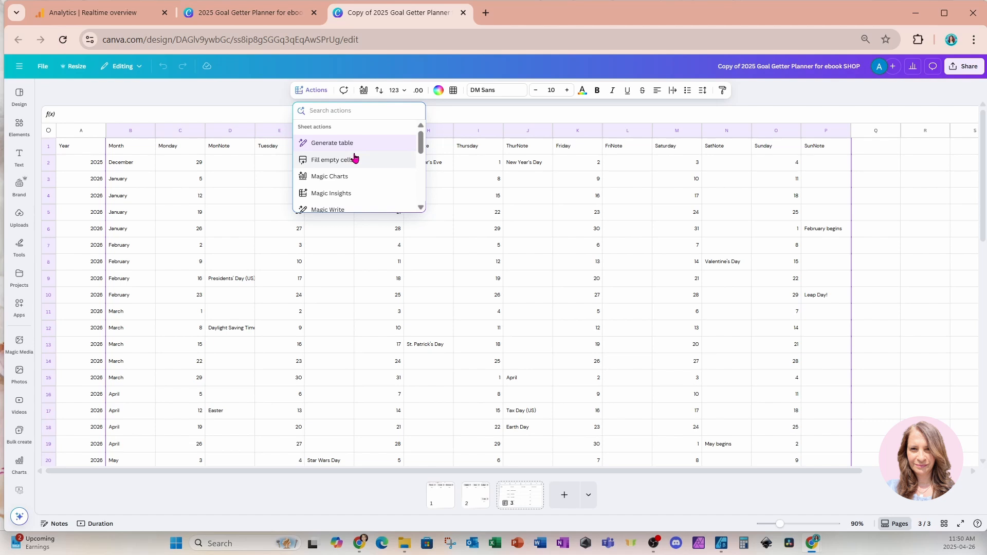
scroll(355, 158, "down", 2)
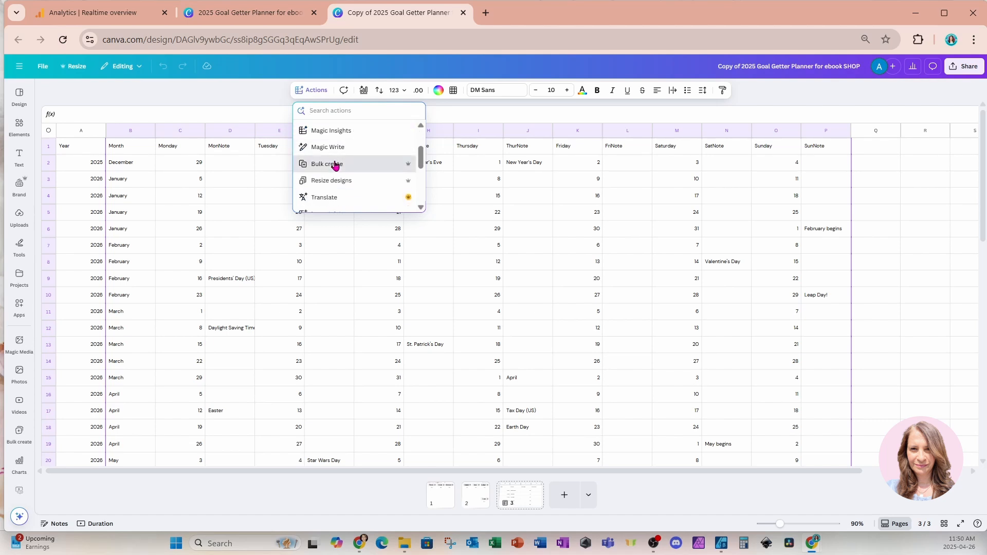
left_click(335, 162)
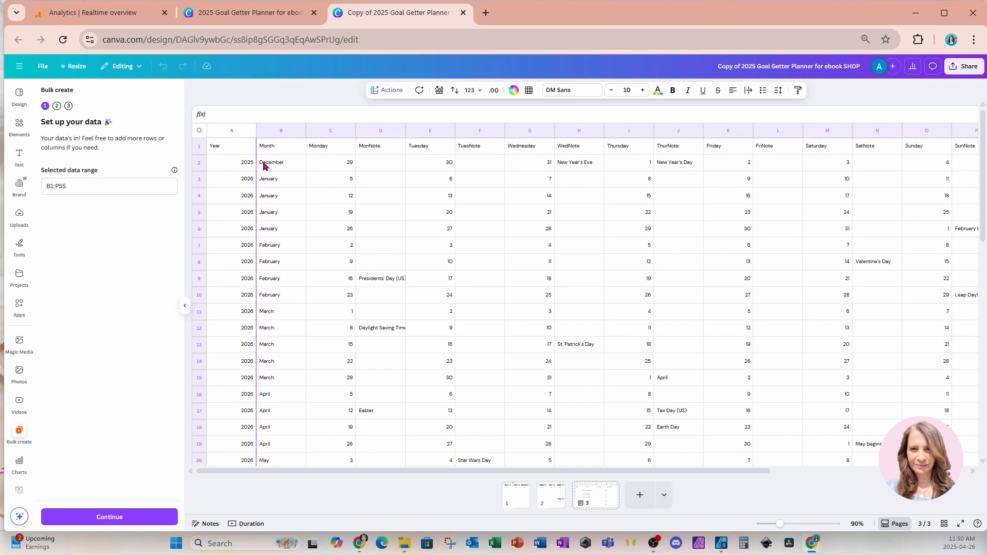
left_click(71, 517)
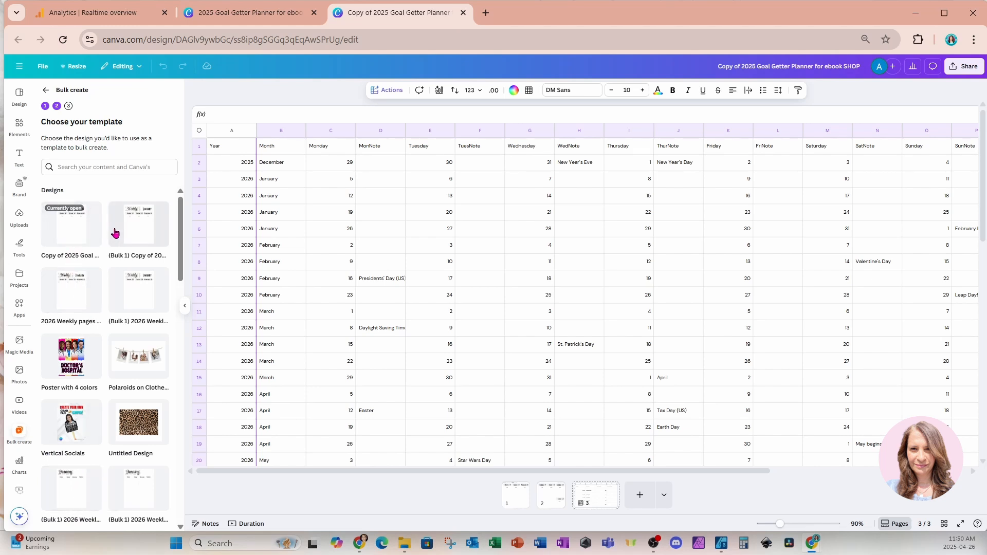
left_click(60, 234)
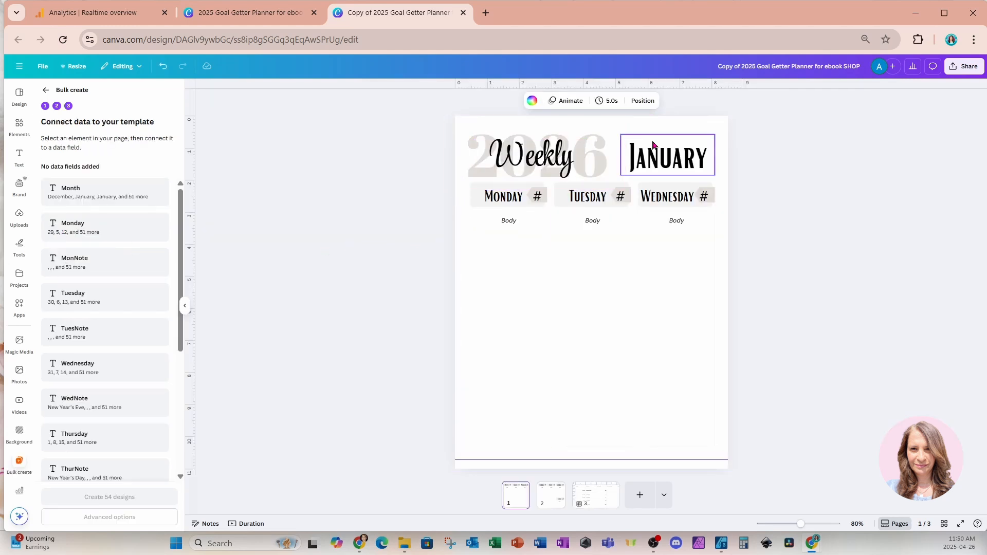
Connect the January title on page 1 to the Month data field
left_click(677, 164)
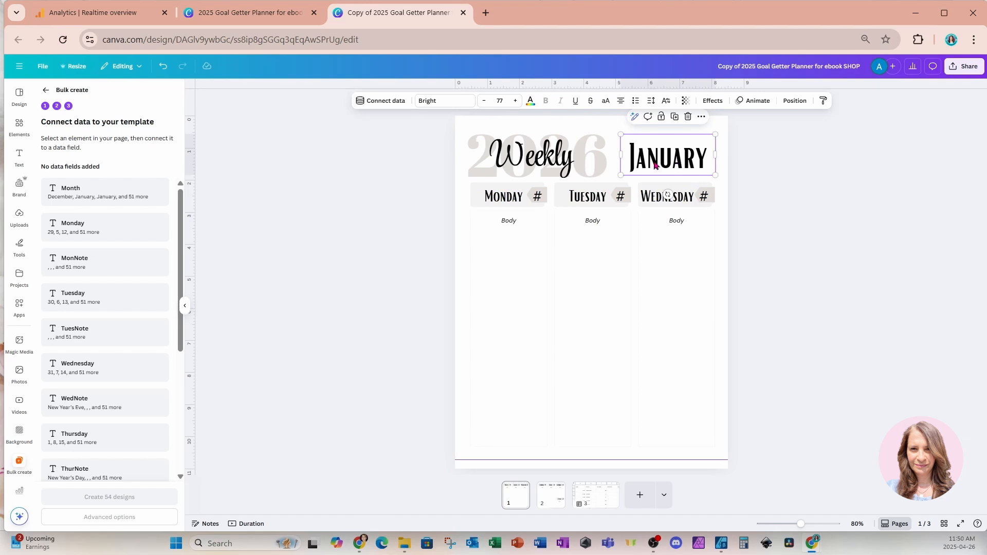
left_click(397, 101)
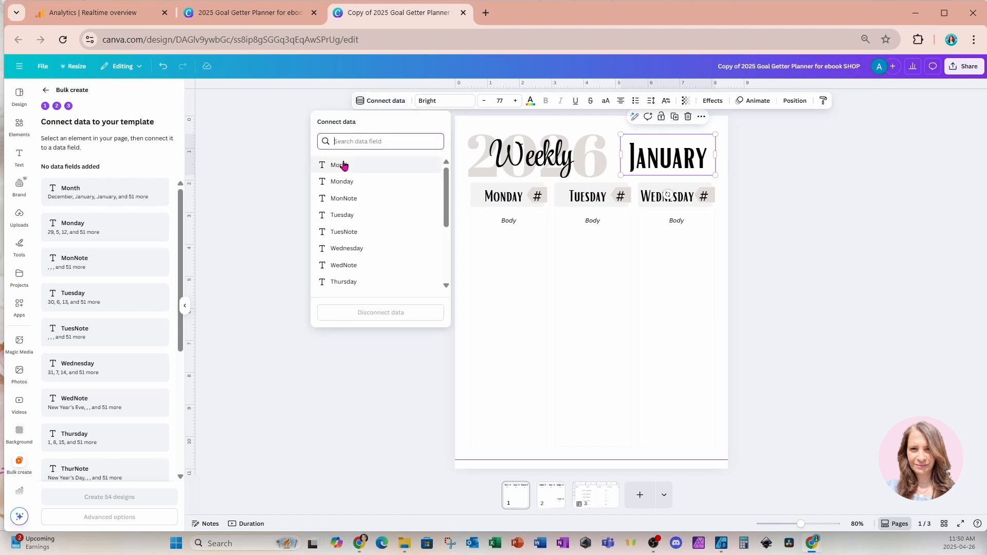
left_click(343, 165)
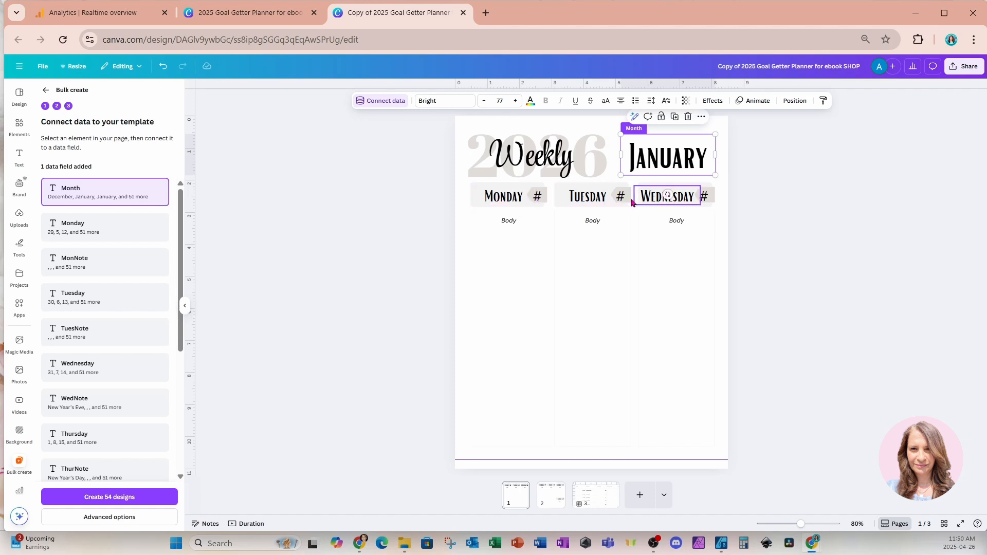
Connect the # placeholder beside Monday to the Monday data field and the Body text below it to MonNote
left_click(539, 197)
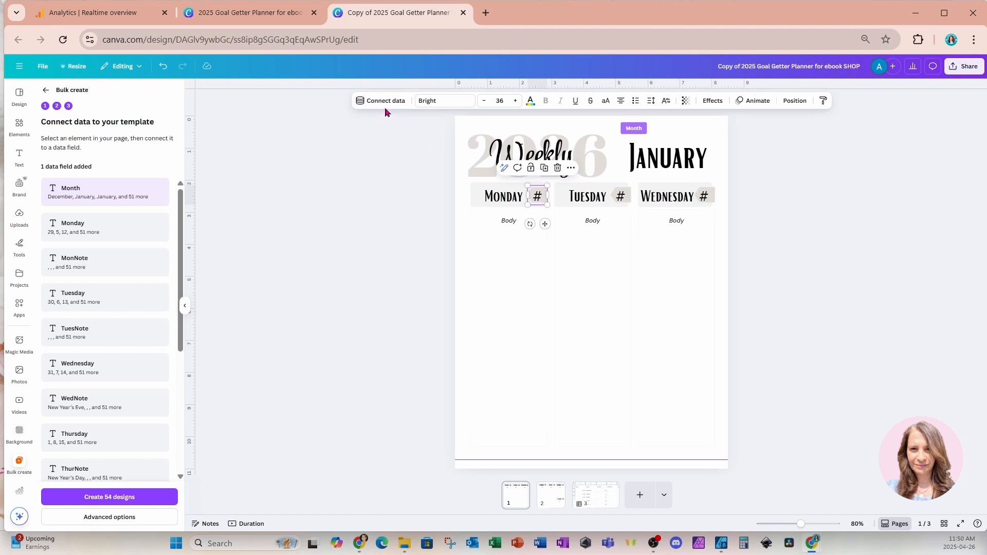
left_click(360, 101)
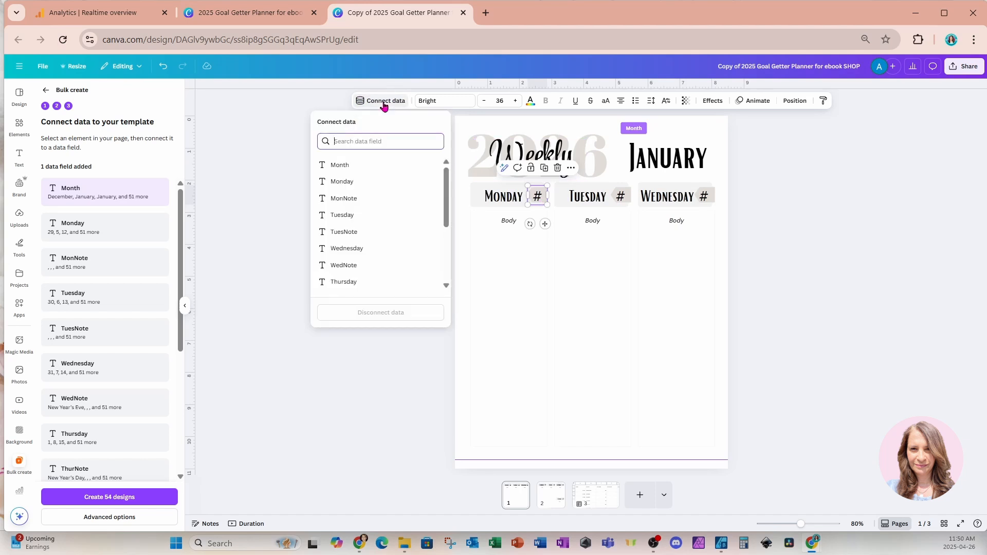
left_click(346, 183)
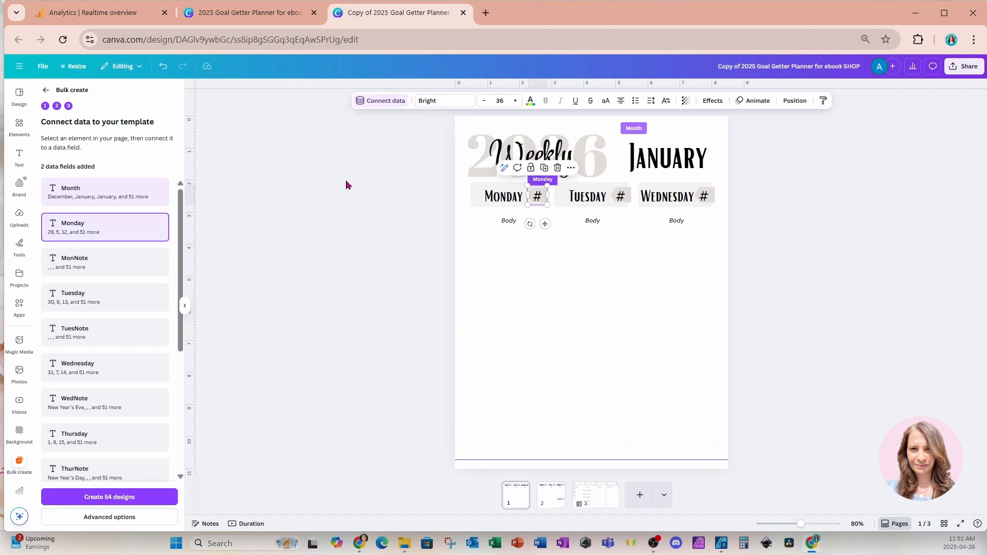
left_click(507, 221)
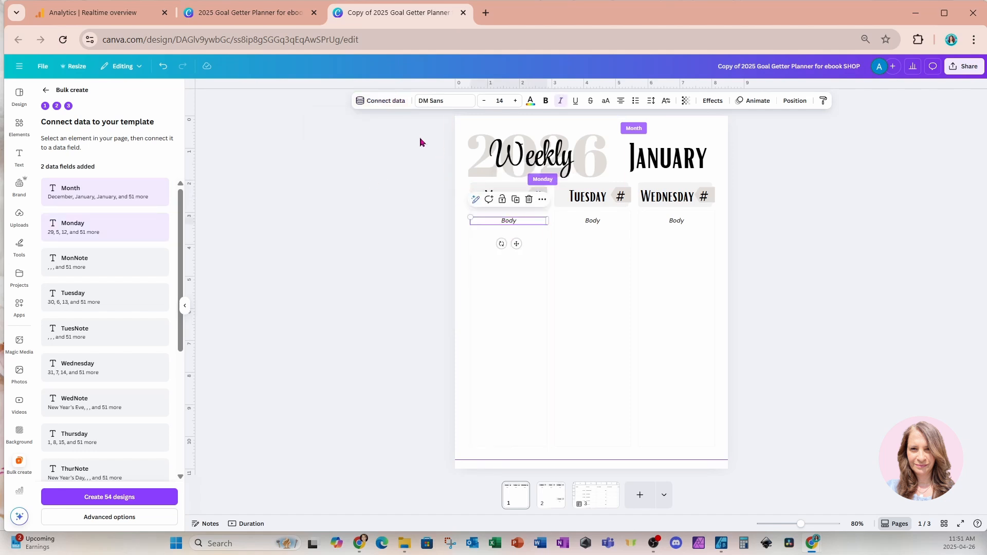
left_click(386, 102)
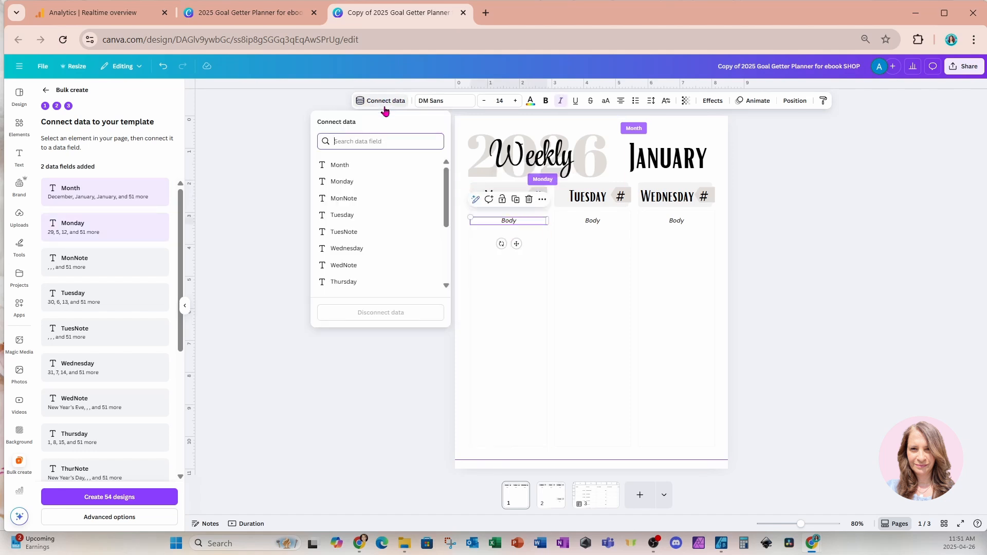
left_click(378, 198)
Connect the # placeholder beside Tuesday to the Tuesday data field and the Body text below it to TuesNote
left_click(620, 196)
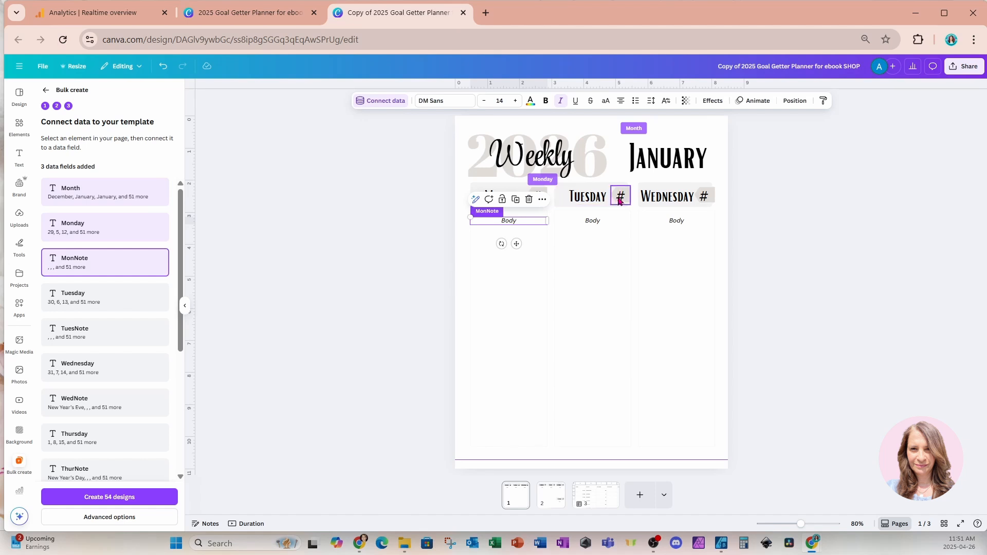
left_click(380, 102)
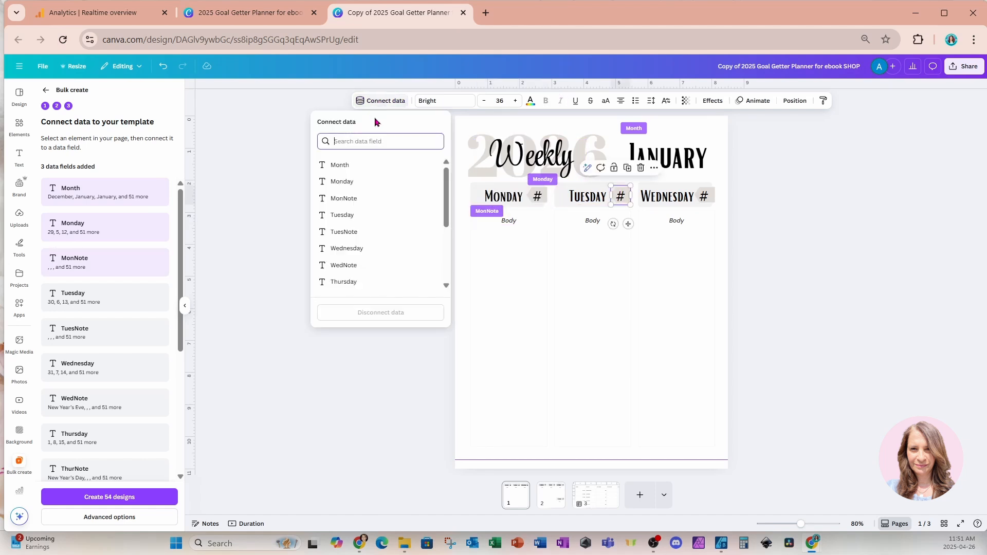
left_click(354, 216)
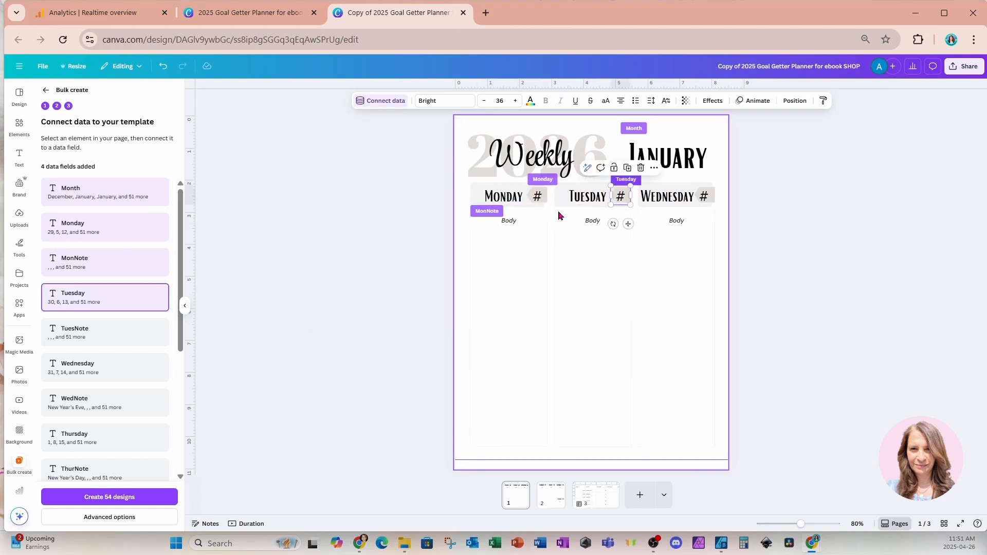
left_click(591, 221)
left_click(384, 101)
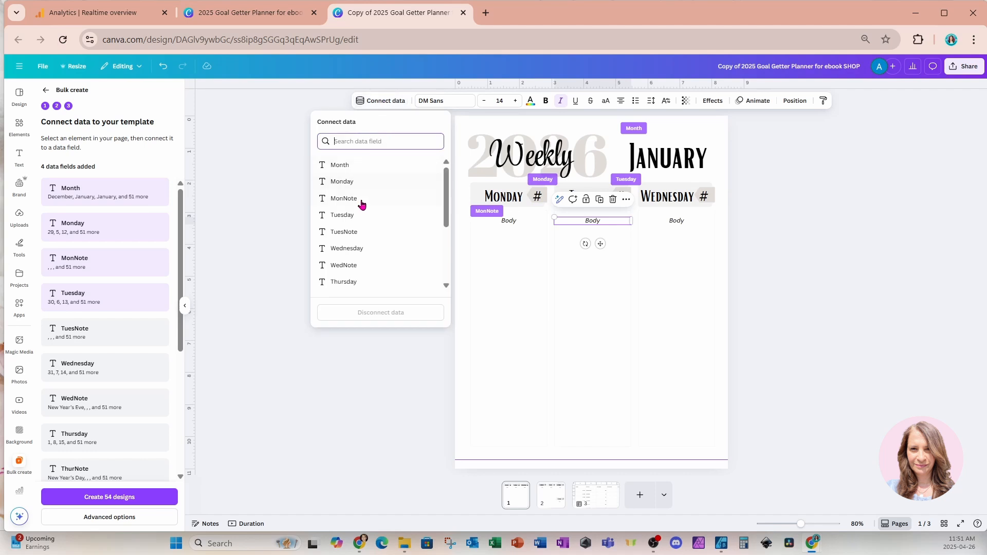
left_click(357, 232)
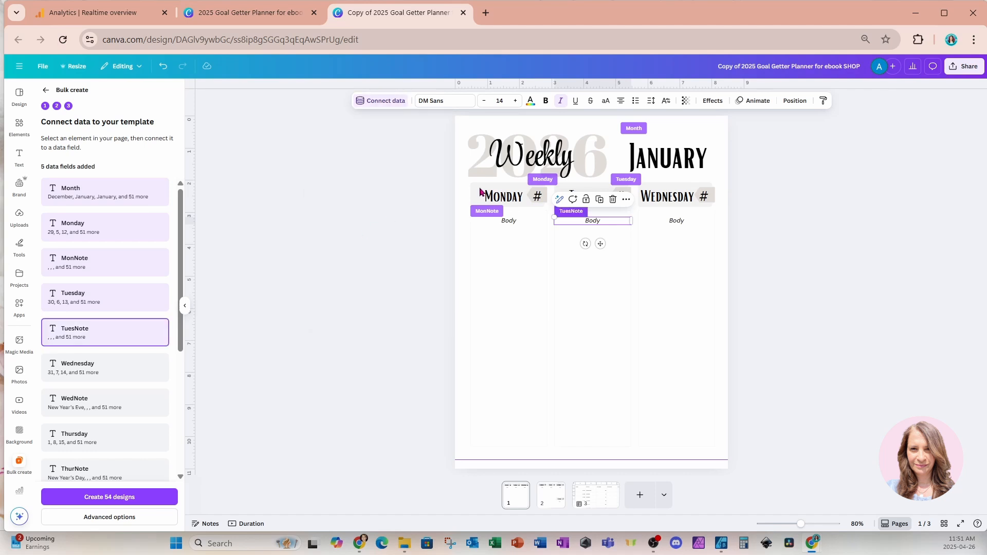
Connect the # placeholder beside Wednesday to the Wednesday data field and the Body text below it to WedNote
left_click(705, 196)
left_click(386, 101)
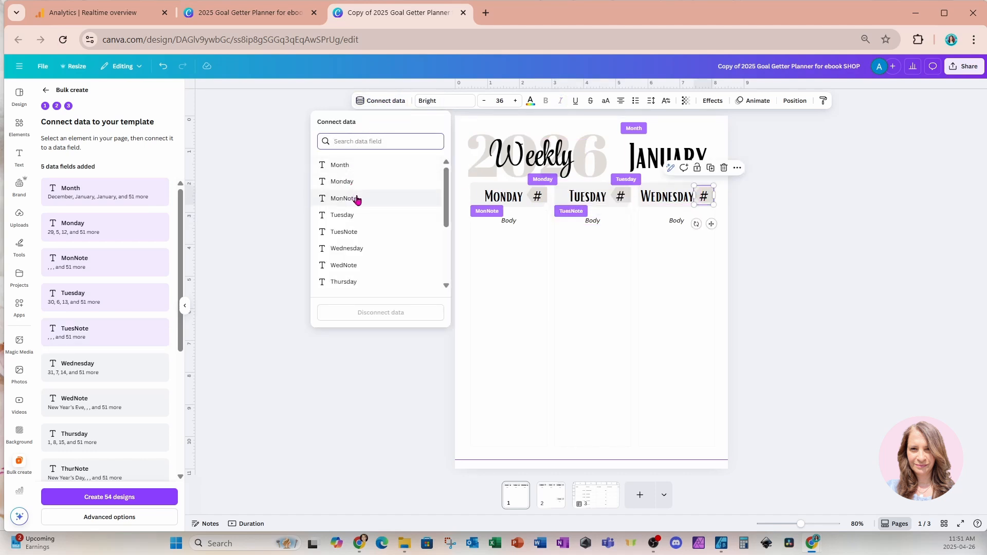
left_click(352, 249)
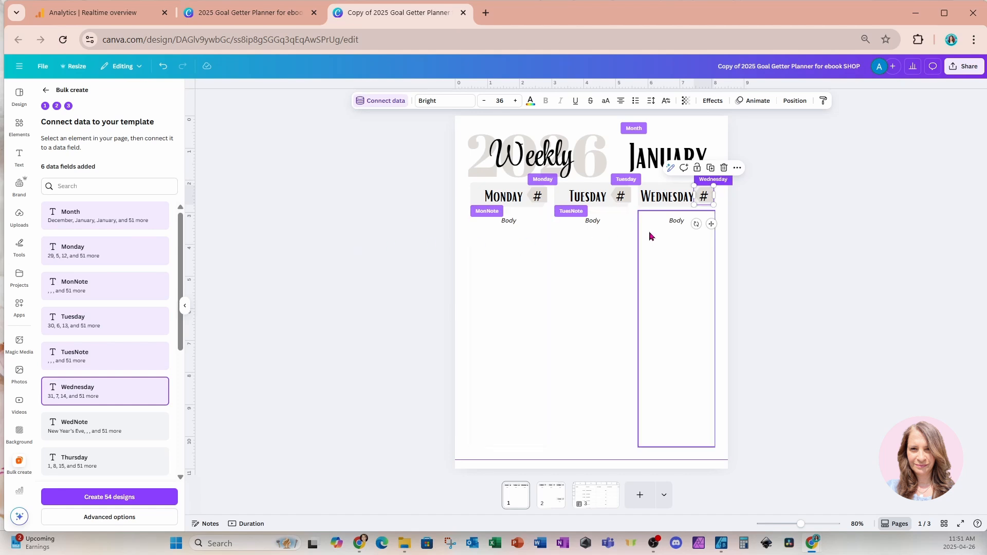
left_click(675, 222)
left_click(401, 102)
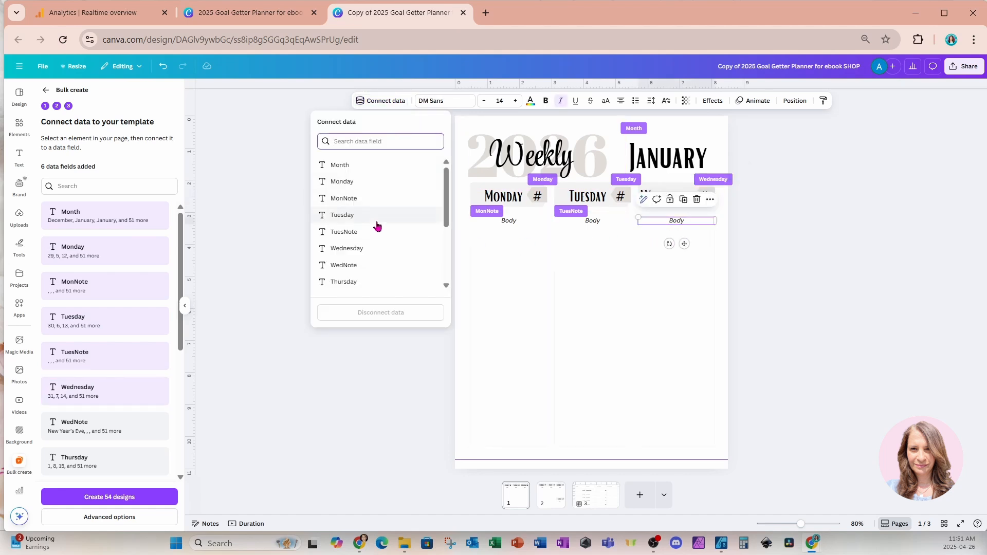
left_click(354, 265)
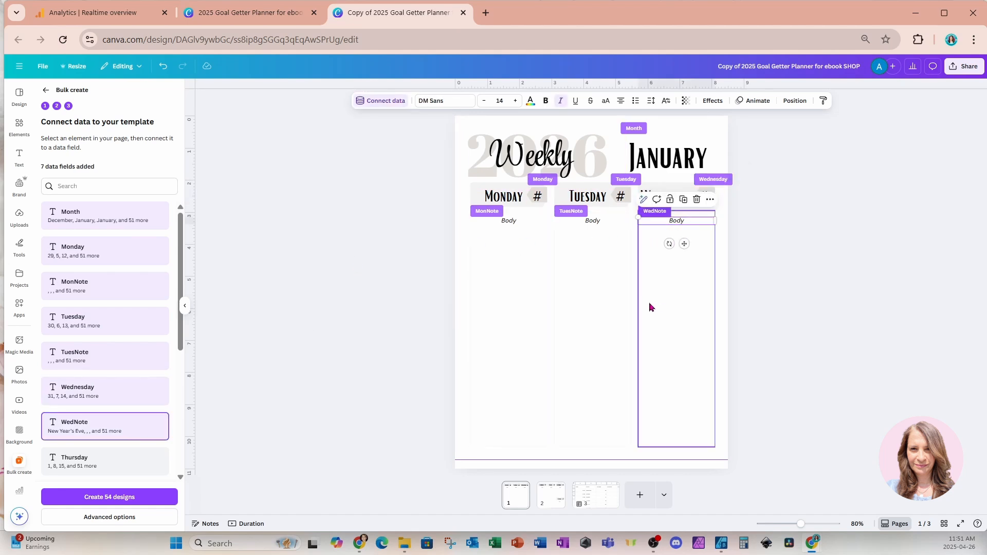
On page 2, connect the # placeholder beside Thursday to the Thursday data field and the Body text below it to ThurNote
left_click(548, 503)
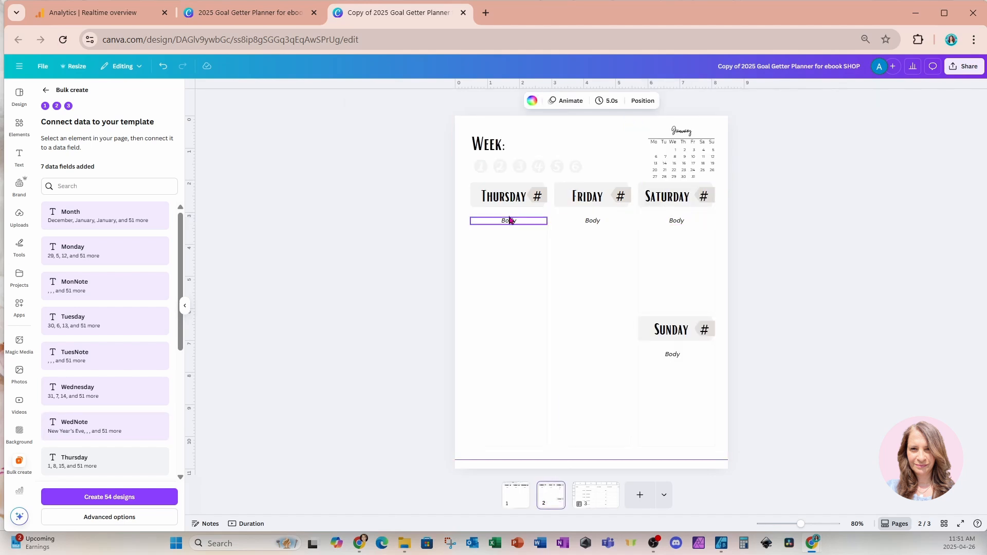
left_click(539, 199)
left_click(384, 101)
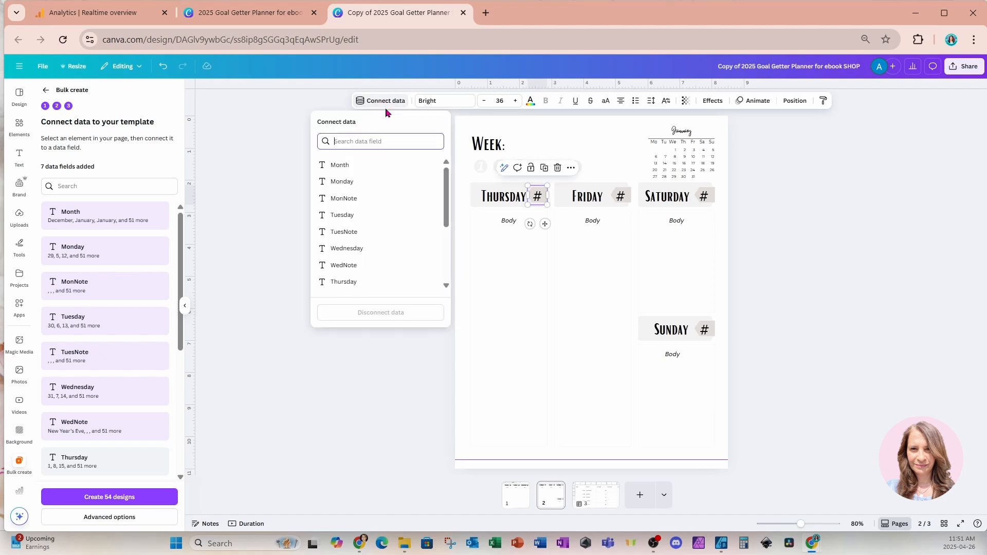
left_click(345, 282)
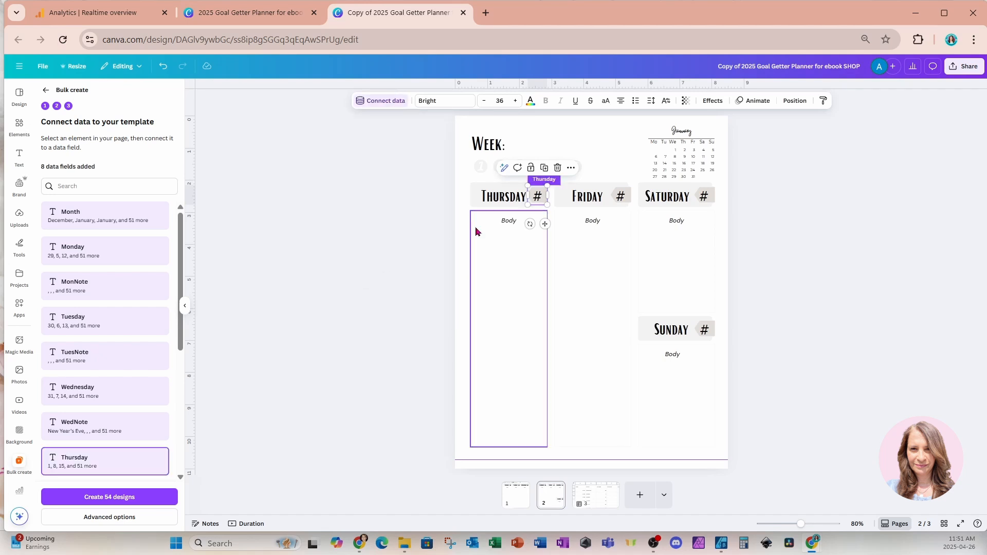
left_click(500, 222)
left_click(391, 101)
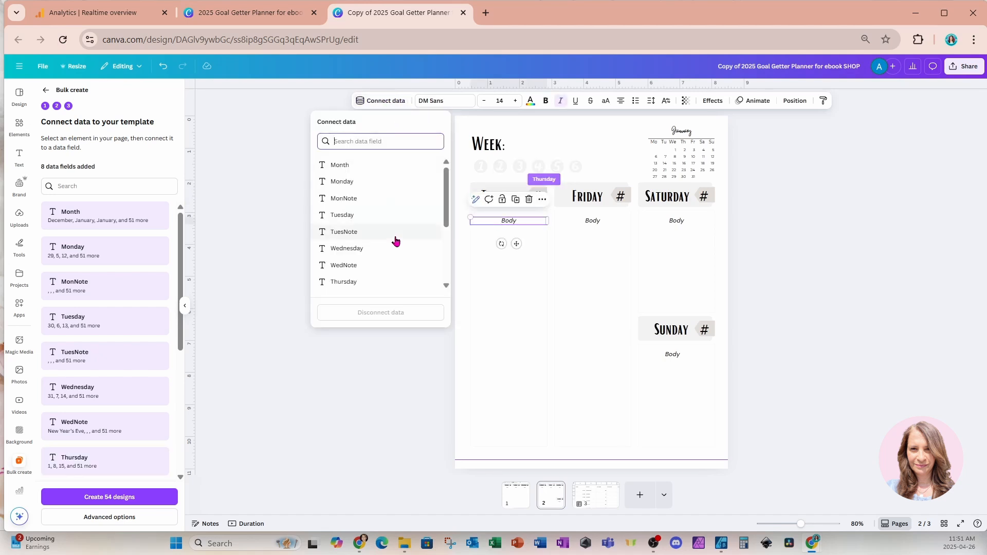
scroll(359, 280, "down", 2)
left_click(353, 236)
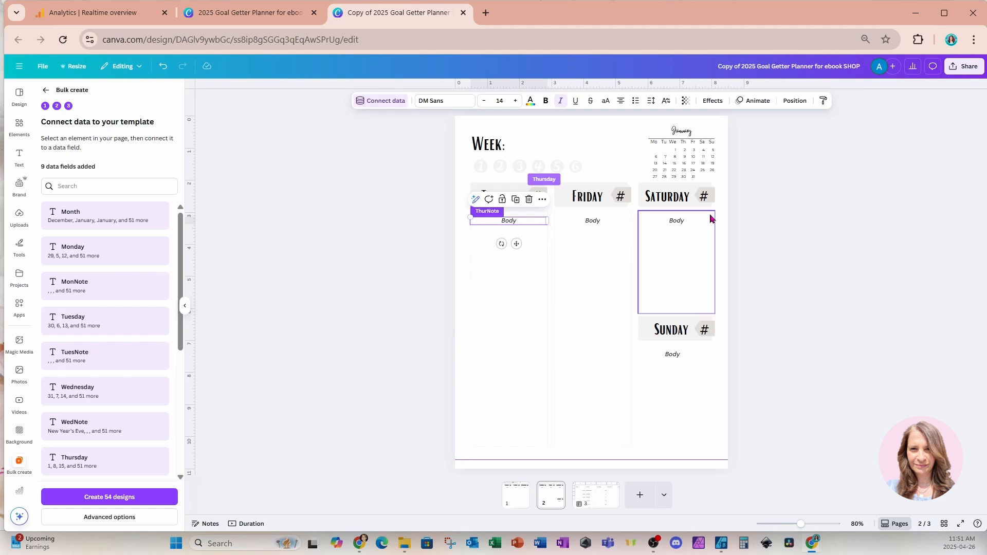
Connect the # placeholder beside Friday to the Friday data field and the Body text below it to FriNote
left_click(625, 201)
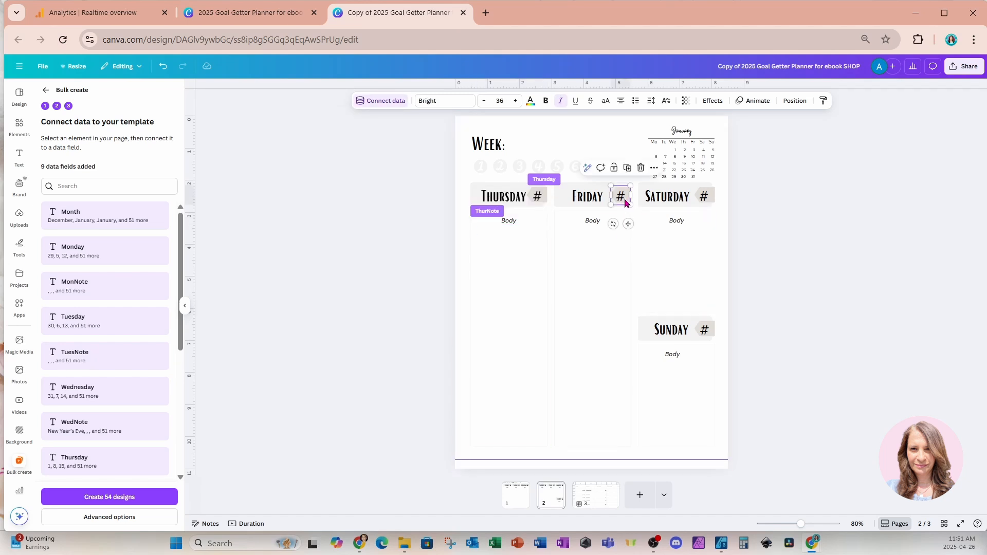
left_click(387, 102)
scroll(353, 216, "down", 2)
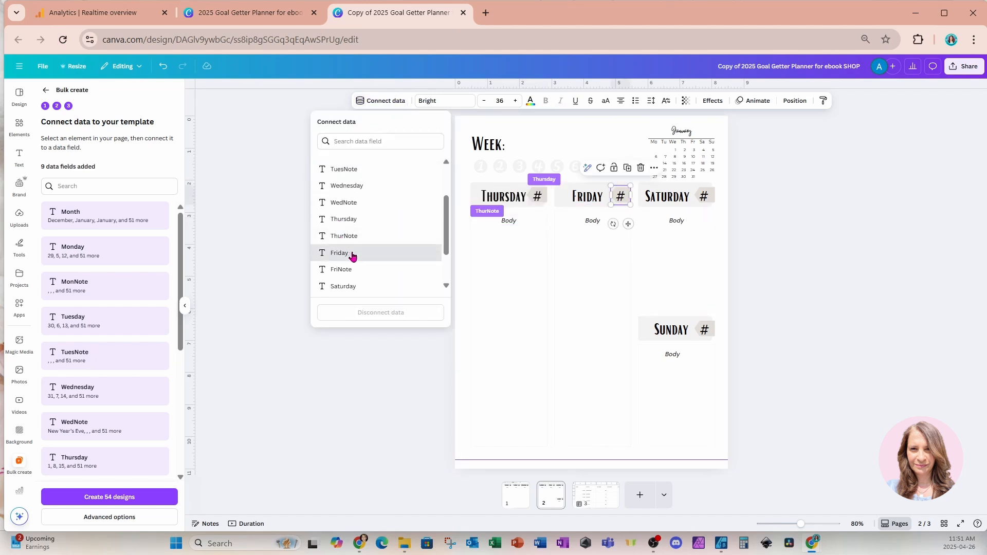
left_click(353, 252)
left_click(593, 221)
left_click(387, 101)
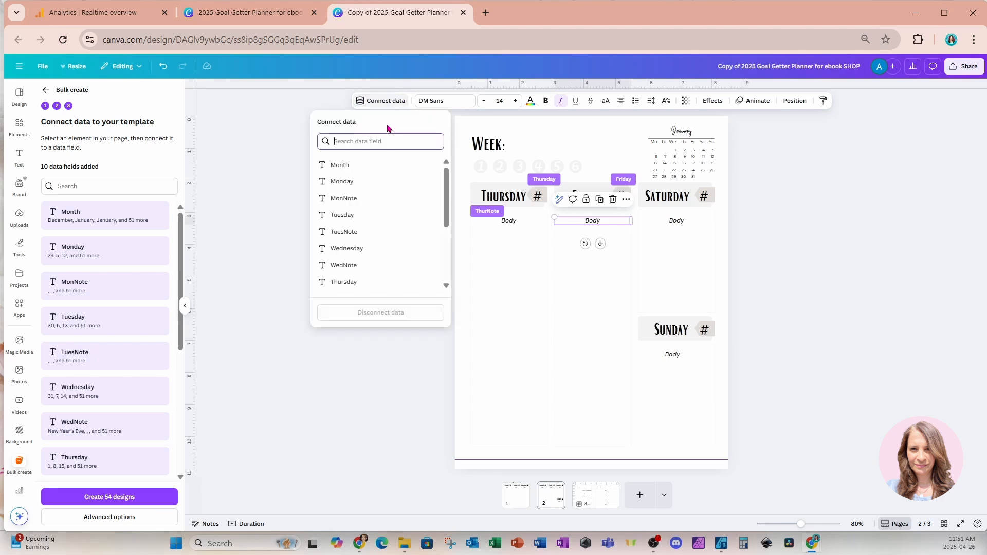
scroll(343, 278, "down", 2)
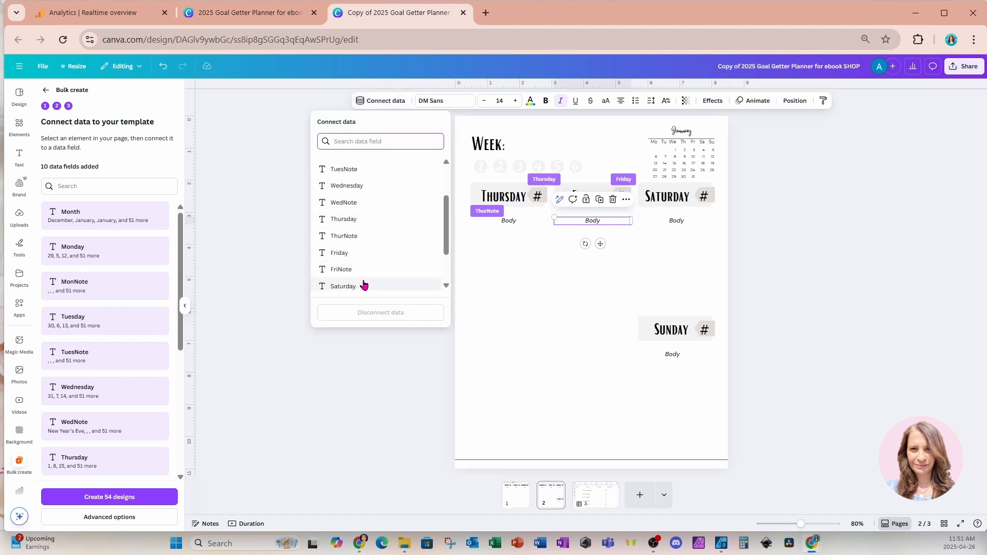
left_click(352, 275)
Connect the # placeholder beside Saturday to the Saturday data field and the Body text below it to SatNote
left_click(704, 196)
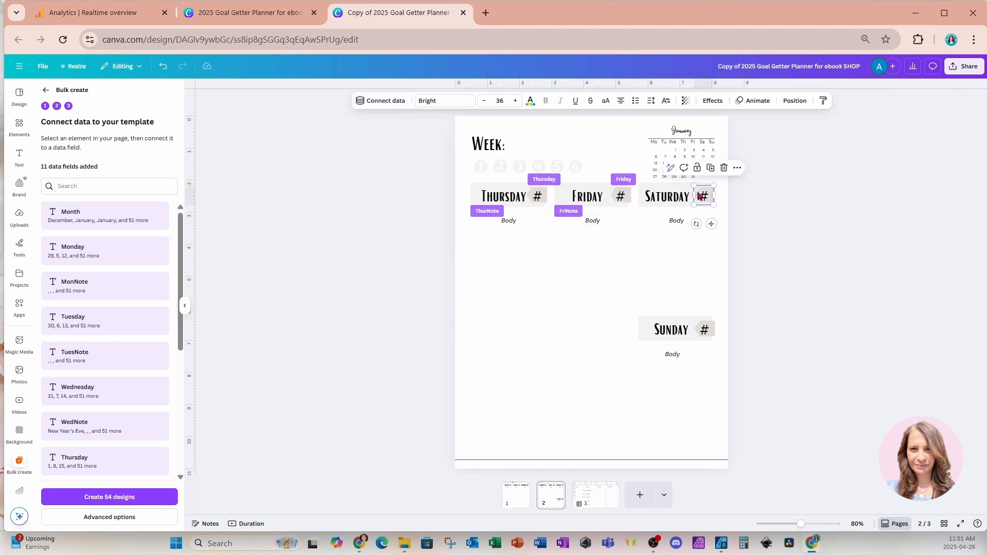
left_click(394, 103)
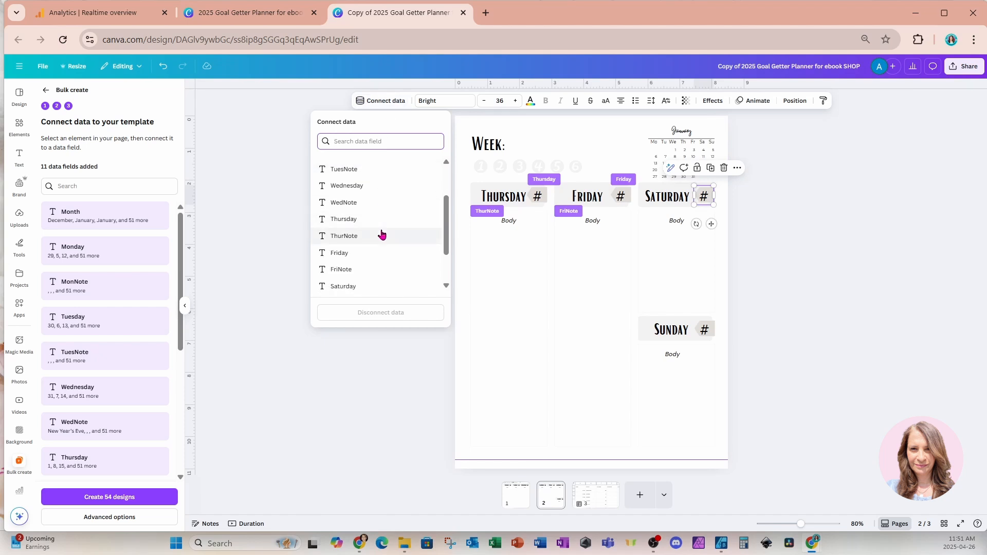
scroll(381, 234, "down", 2)
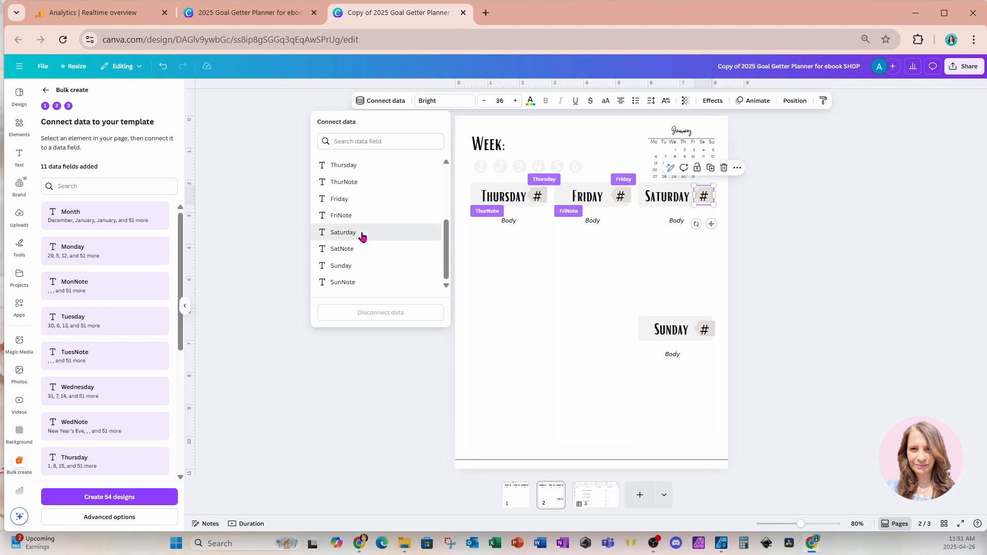
left_click(362, 232)
left_click(677, 227)
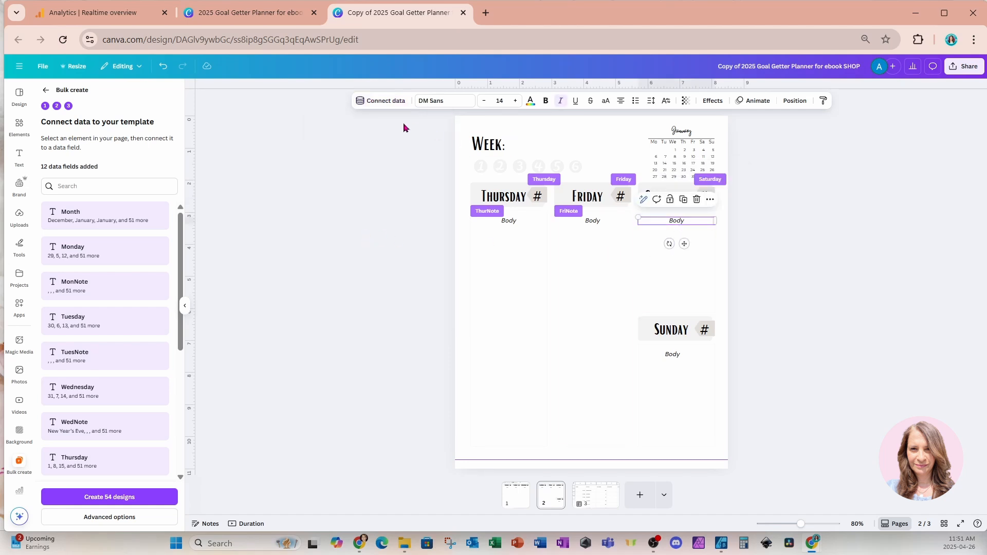
left_click(387, 101)
scroll(348, 227, "down", 3)
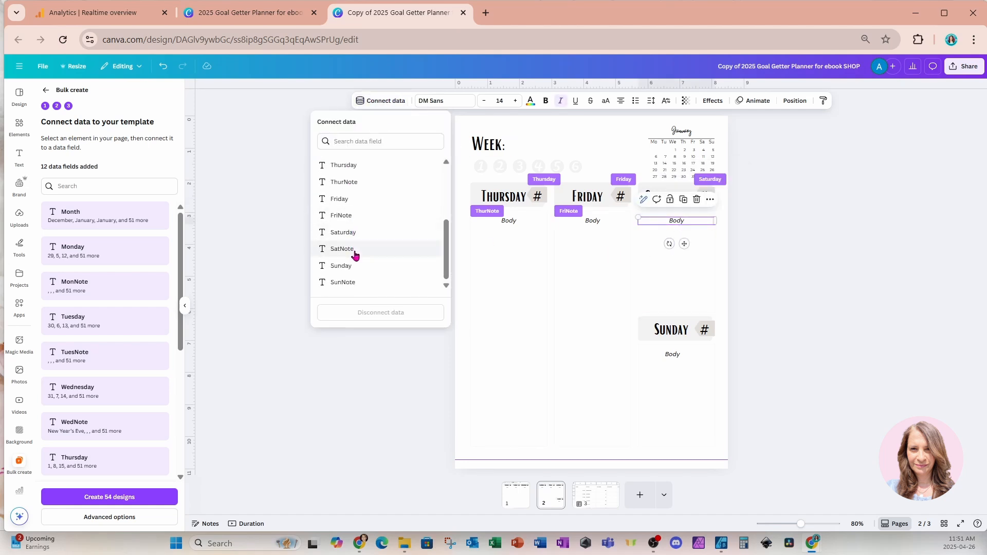
left_click(354, 249)
Connect the # placeholder beside Sunday to the Sunday data field and the Body text below it to SunNote
left_click(704, 329)
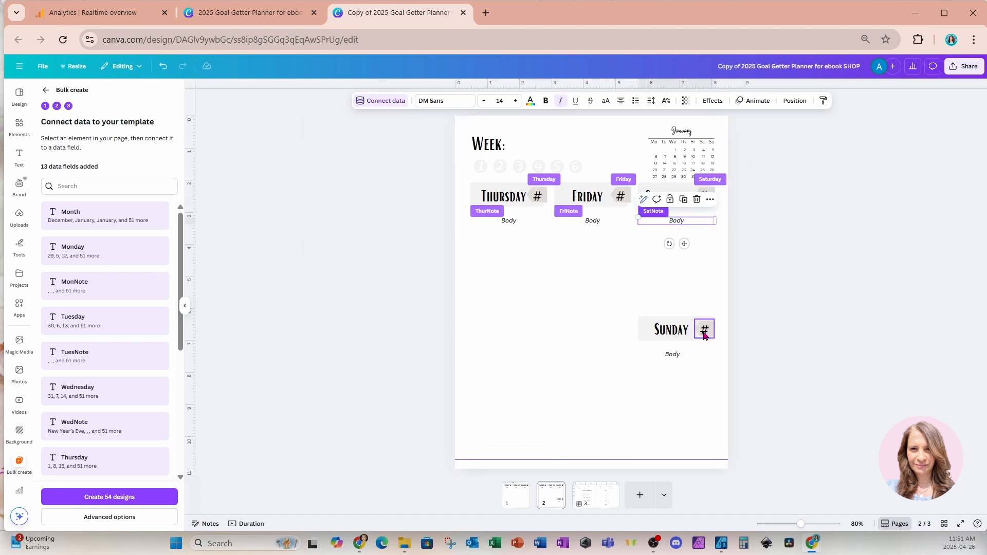
left_click(360, 101)
scroll(344, 242, "down", 3)
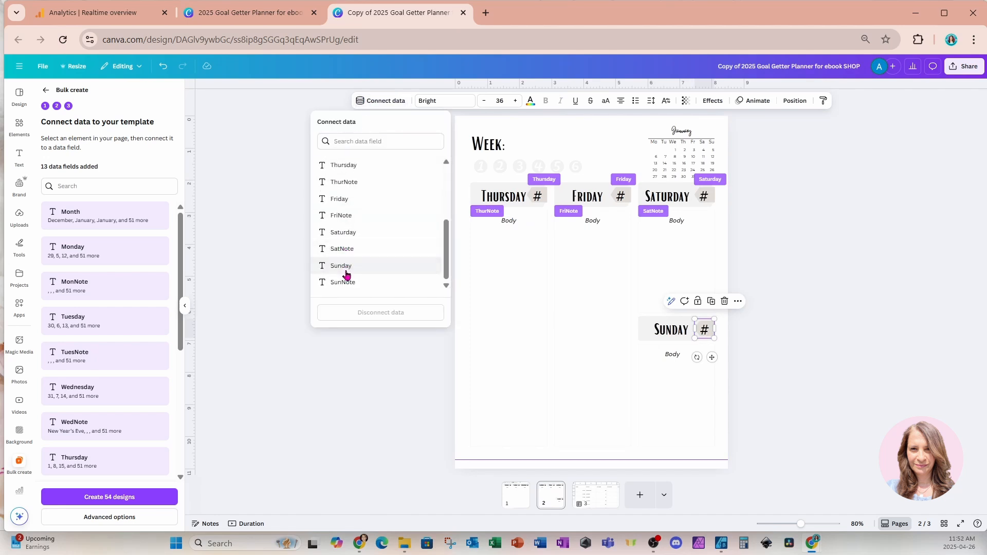
left_click(345, 265)
left_click(658, 355)
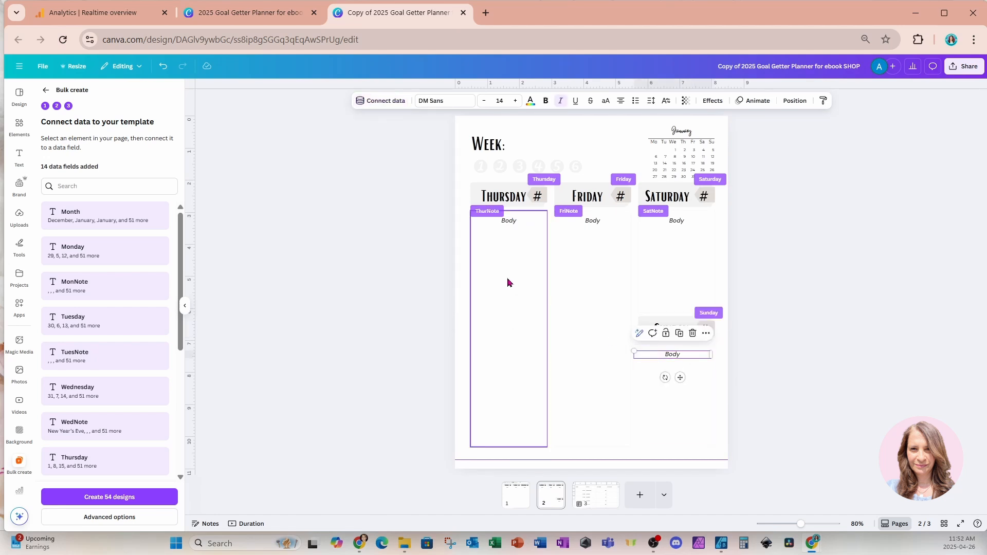
left_click(383, 102)
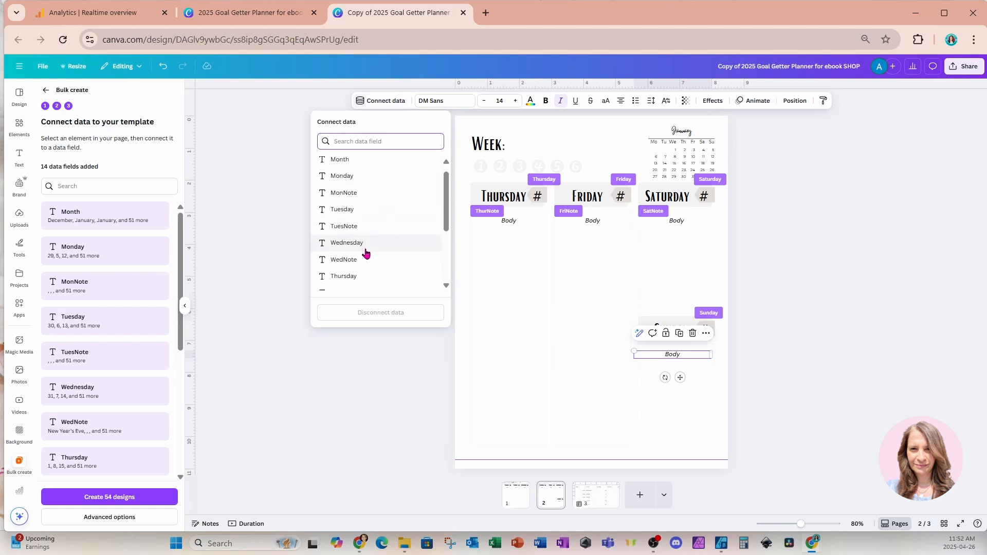
scroll(366, 262, "down", 3)
left_click(343, 282)
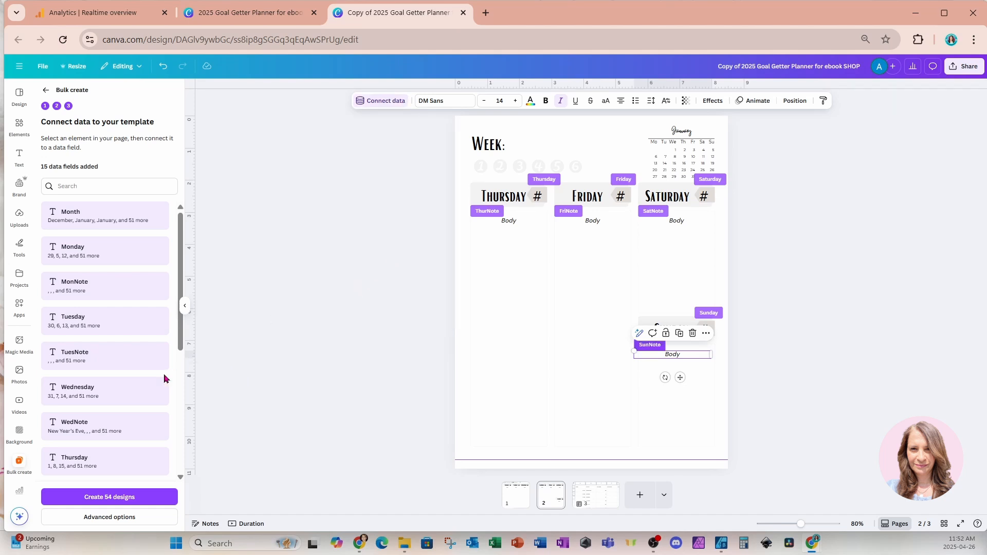
Set the bulk create output to multiple pages in 1 design, keeping Your projects as the save location
left_click(58, 519)
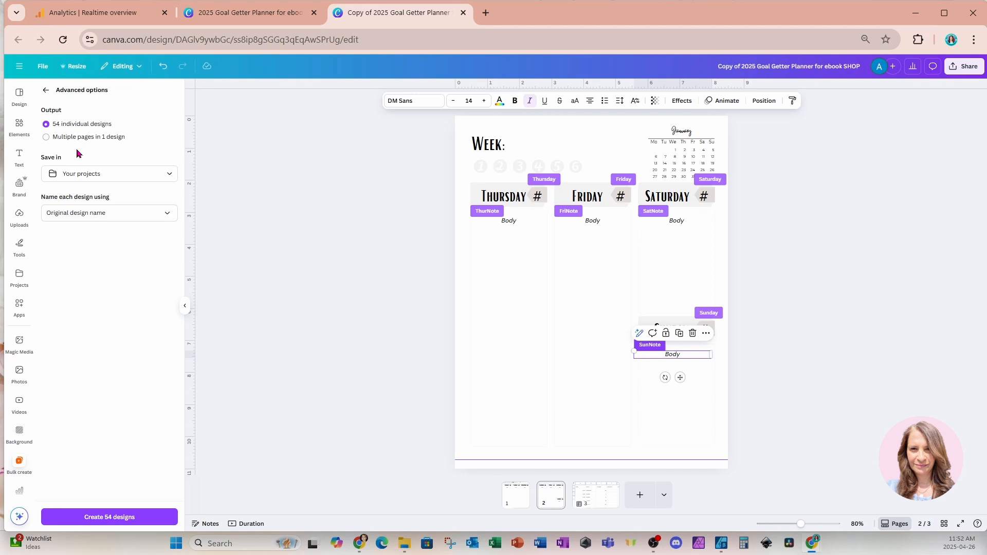
left_click(61, 141)
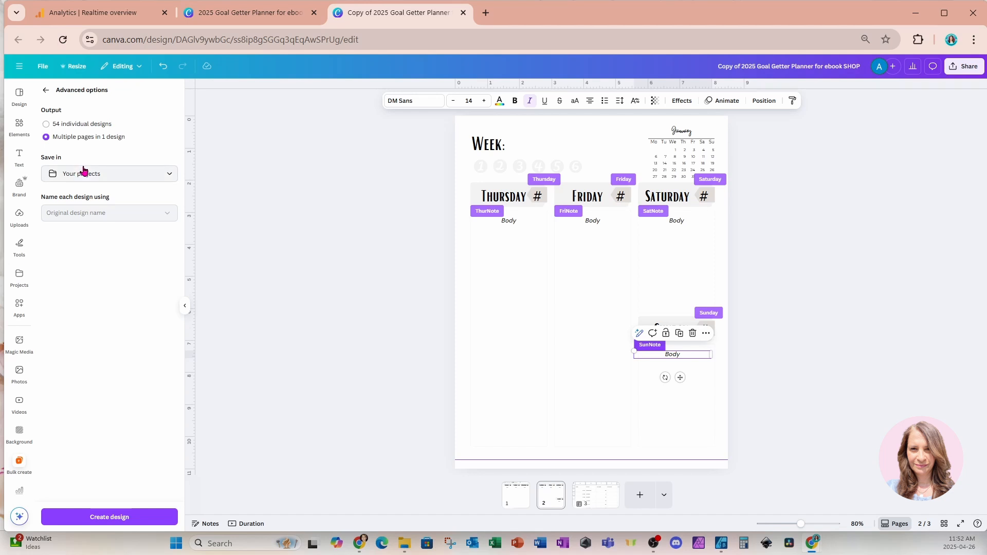
left_click(150, 180)
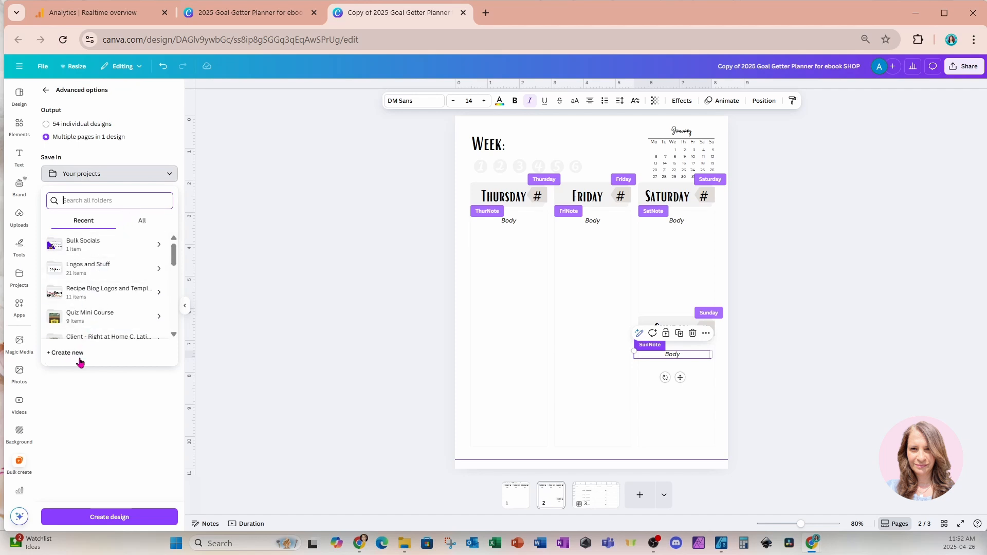
left_click(133, 155)
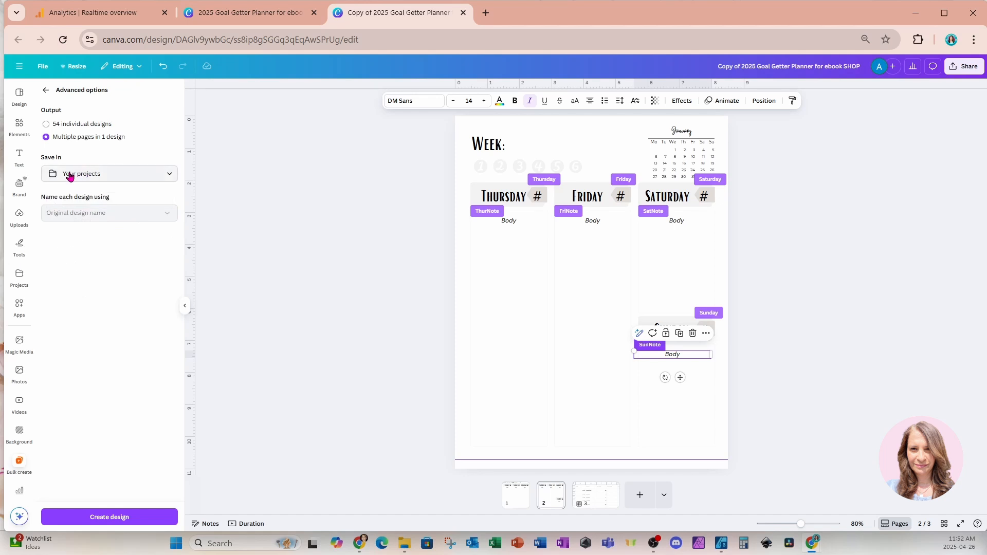
Create the bulk design and open it from the link in row 2 of the sheet's Design column
left_click(58, 521)
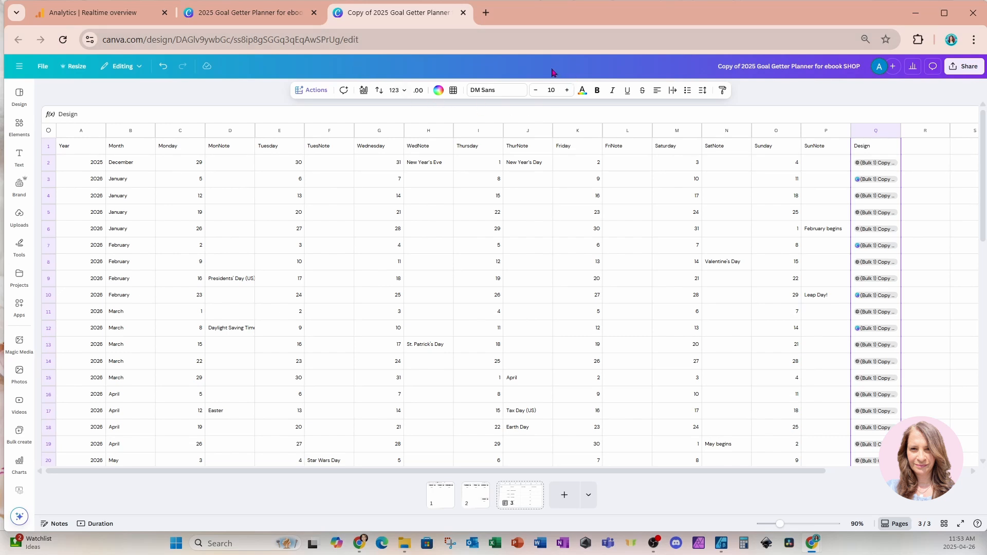
left_click(870, 164)
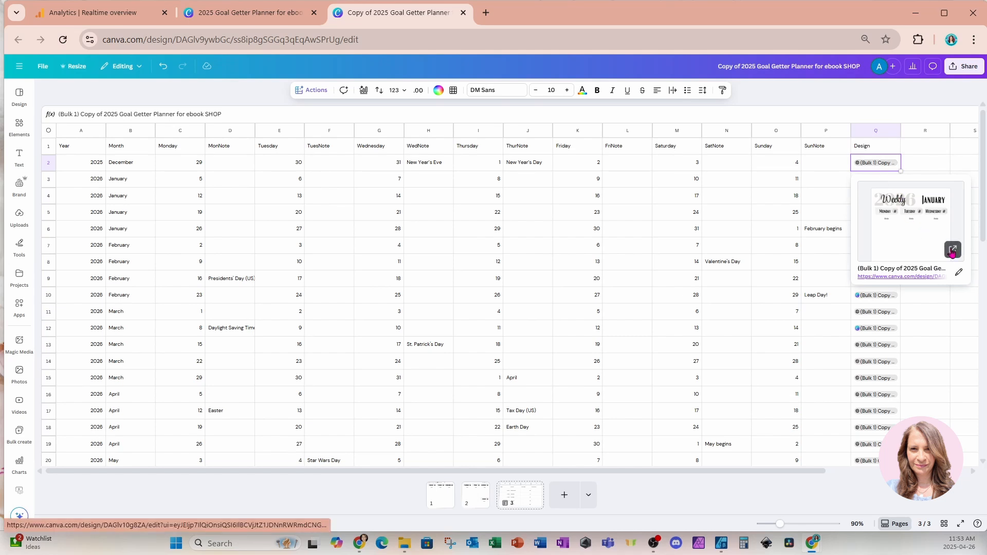
left_click(952, 251)
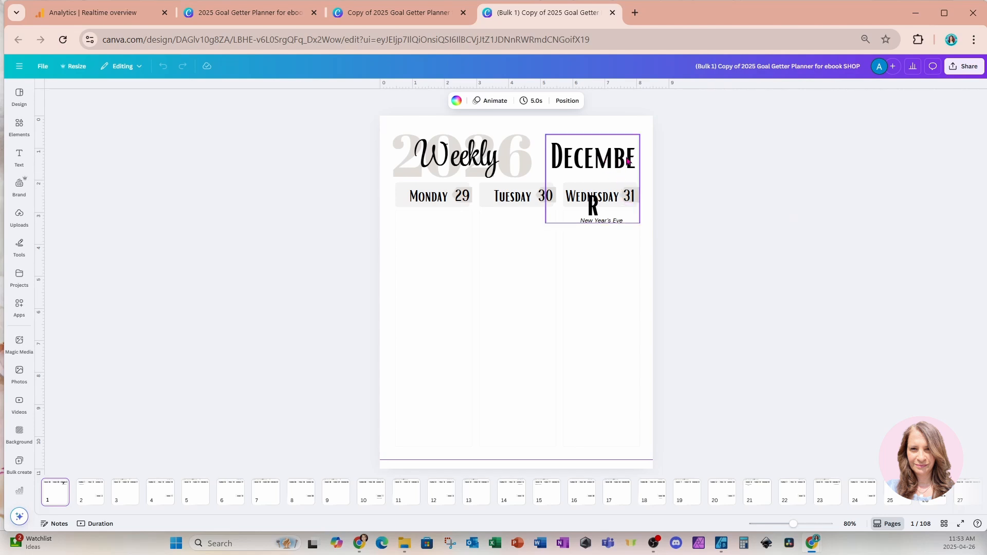
Widen the December heading's text box on page 1 so the month name fits on a single line
left_click(605, 163)
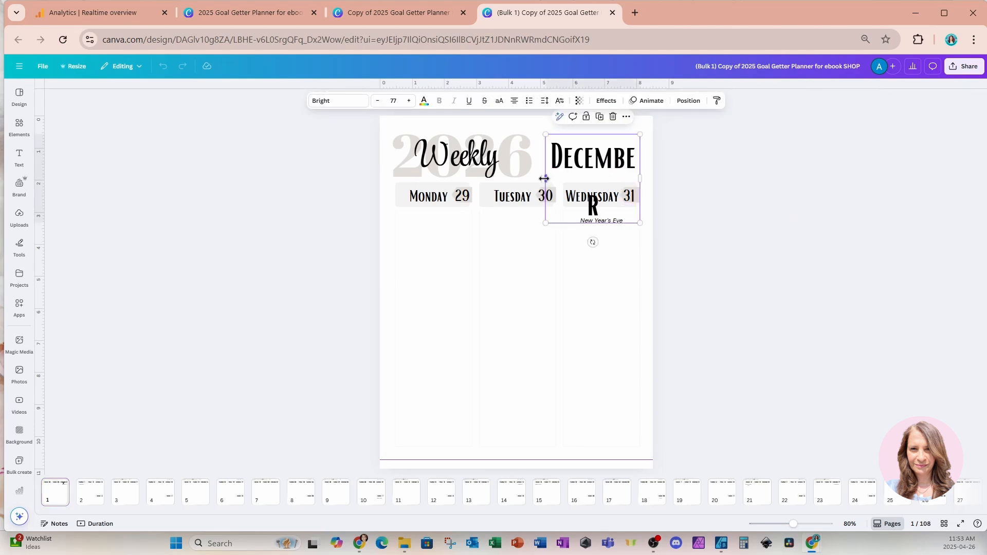
left_click_drag(545, 178, 536, 182)
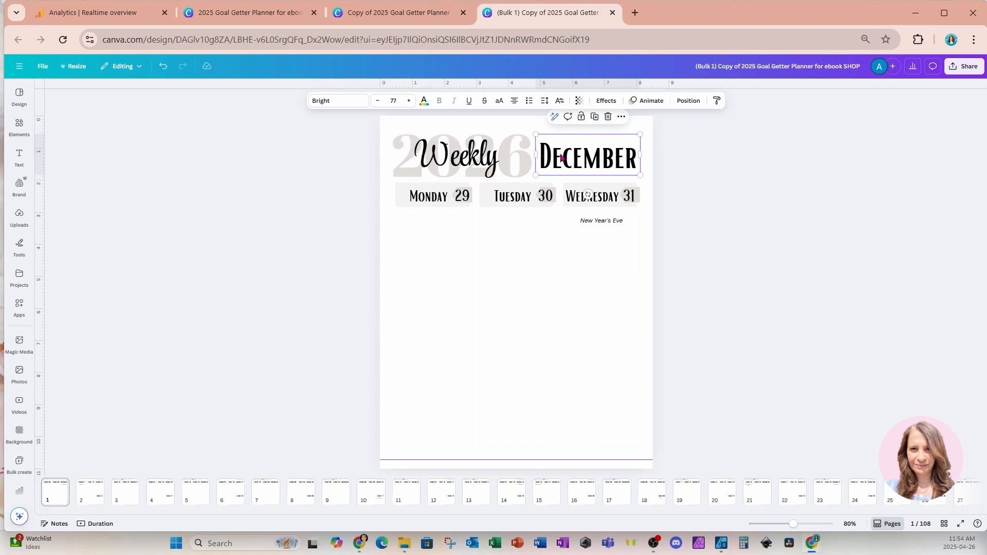
Review the generated weekly pages from page 1 through page 15, checking the month headings, dates and holiday notes
left_click(362, 494)
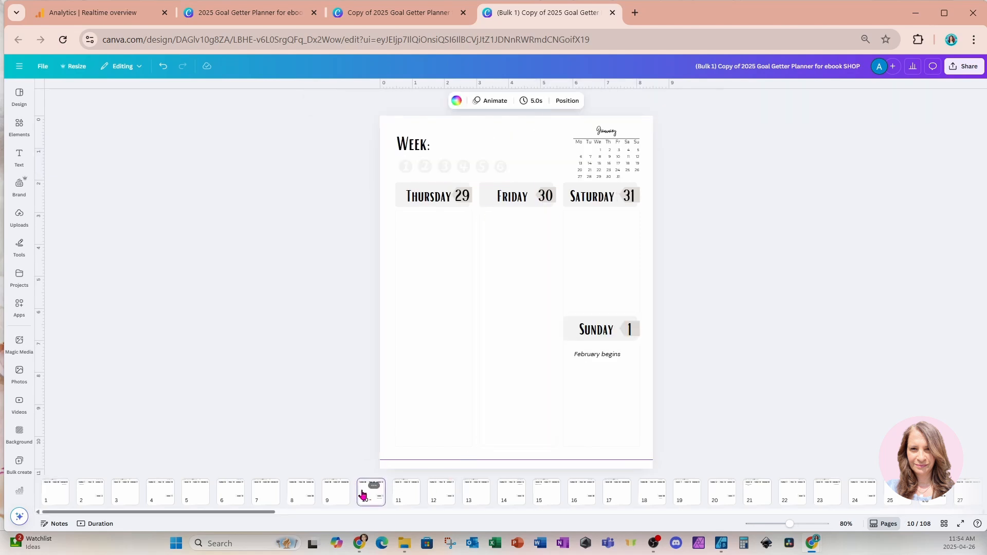
left_click(332, 497)
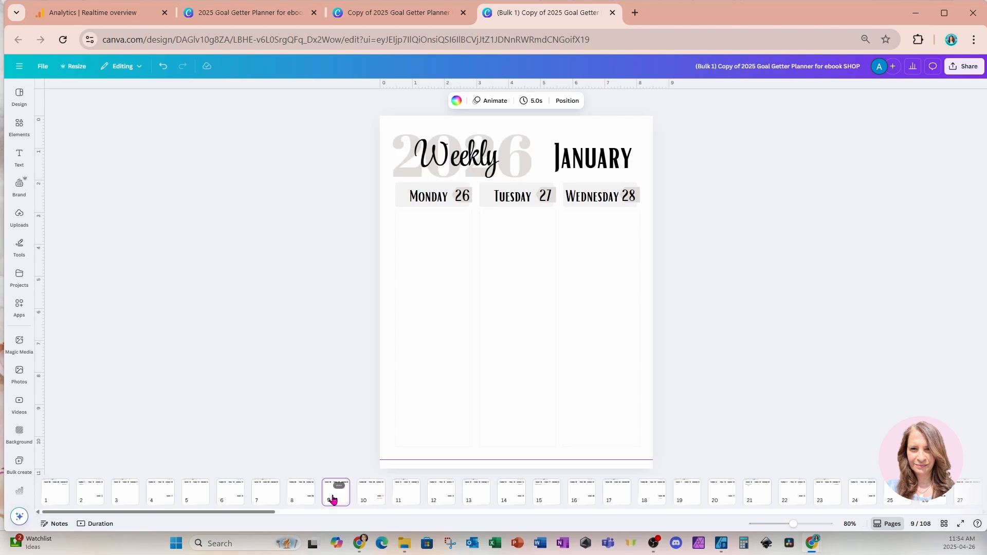
left_click(535, 497)
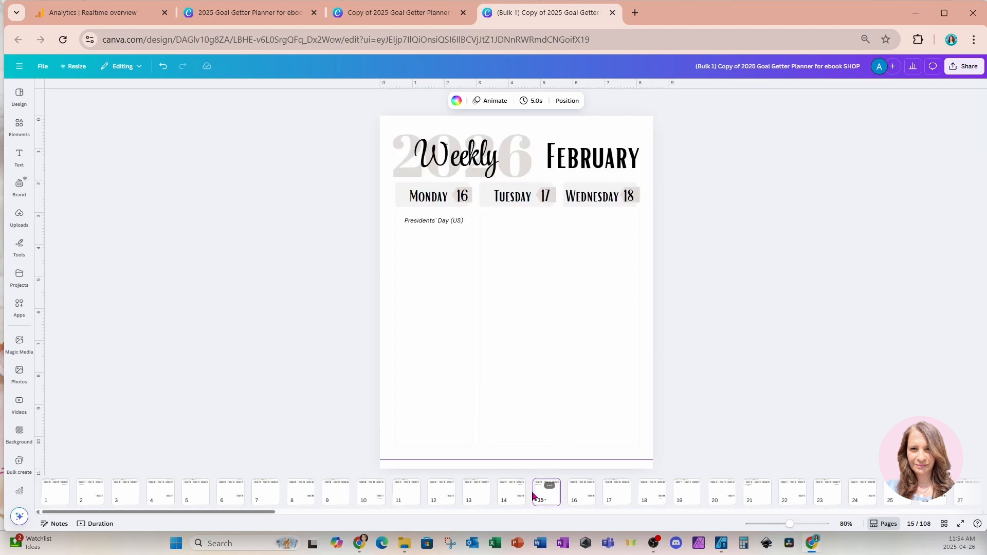
left_click(57, 494)
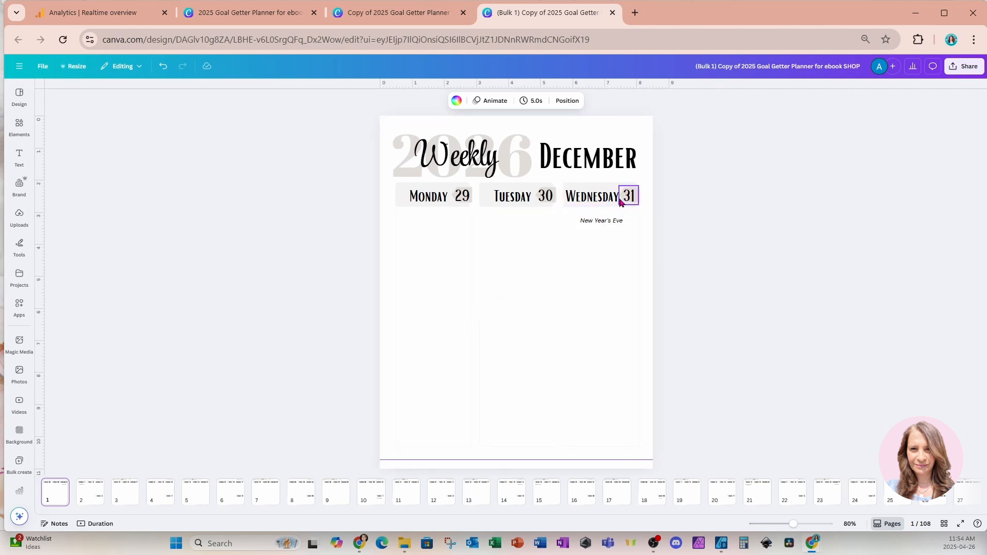
scroll(605, 294, "down", 2)
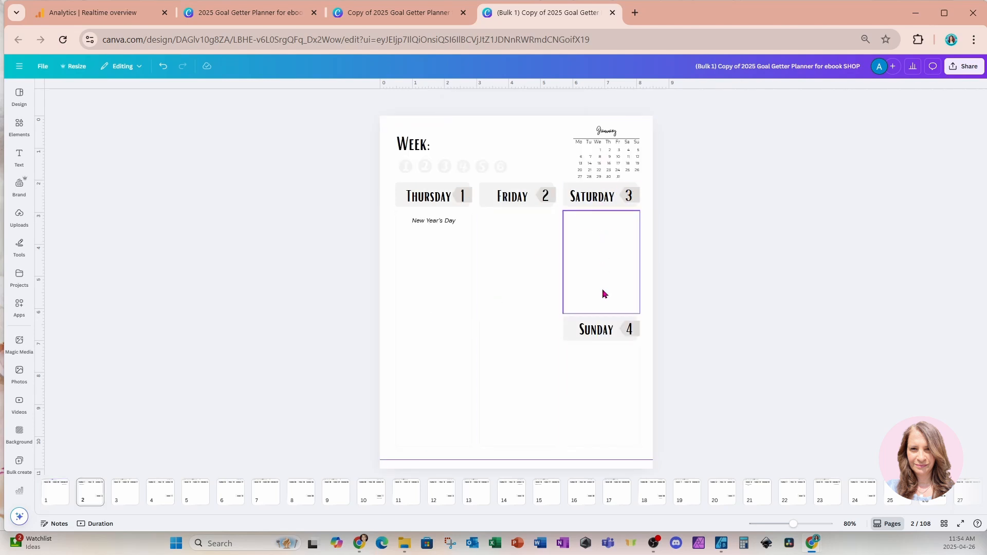
scroll(605, 294, "down", 2)
scroll(604, 294, "down", 8)
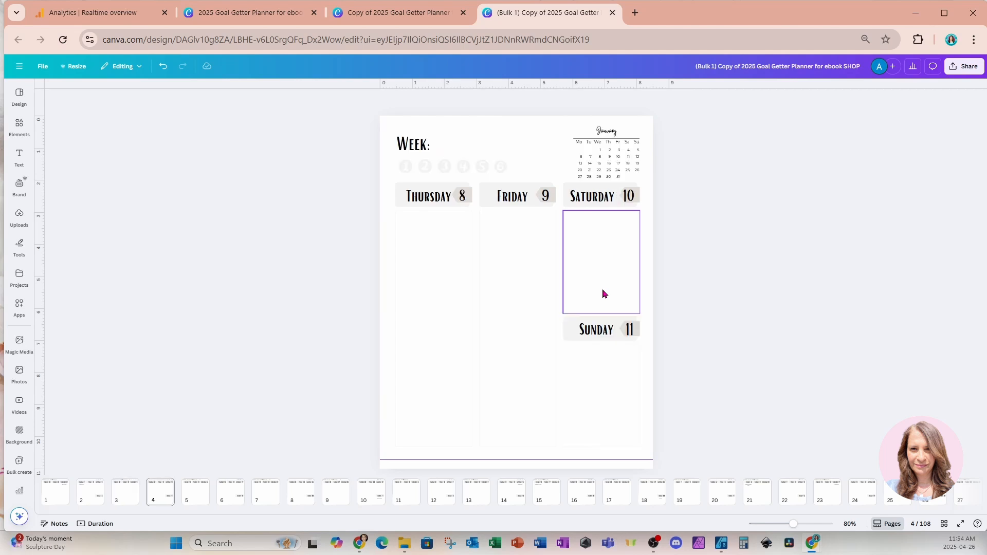
scroll(604, 293, "down", 4)
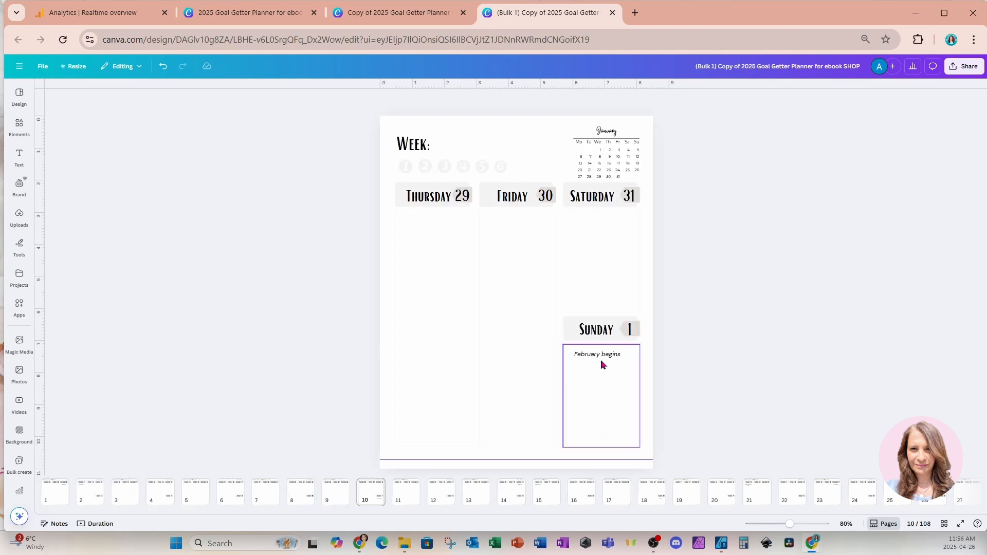
scroll(600, 364, "down", 4)
scroll(602, 364, "down", 4)
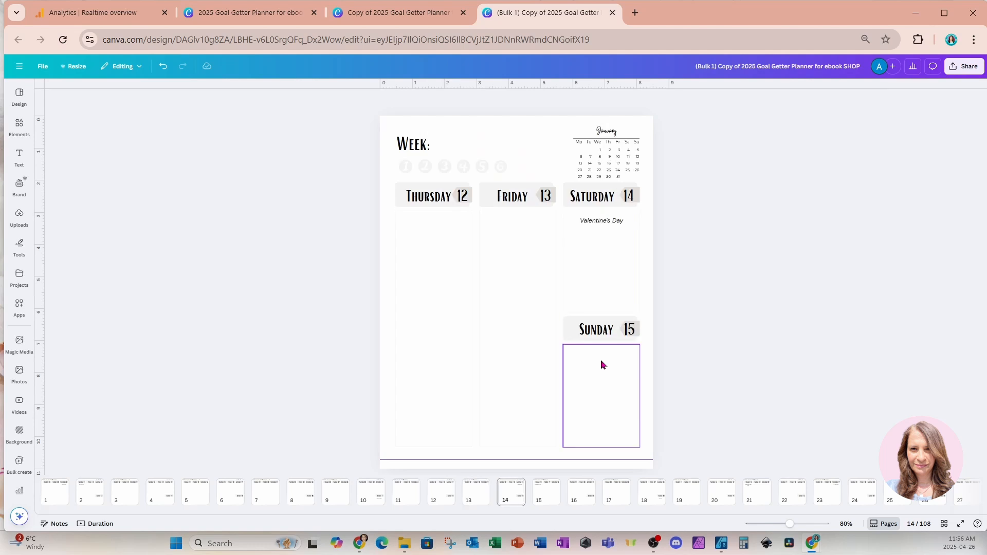
scroll(615, 339, "down", 2)
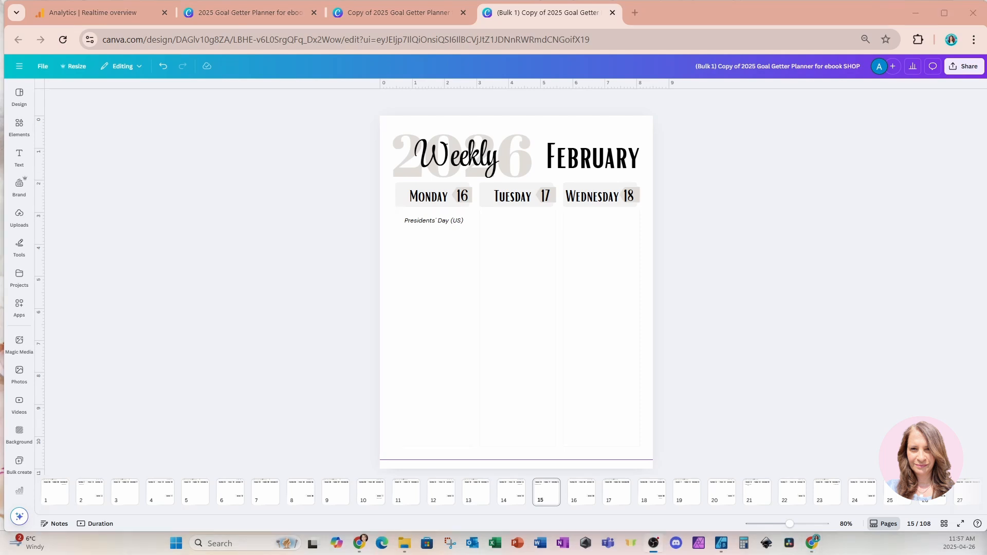
Show all pages of the design in grid view and look over them through page 108
left_click(946, 524)
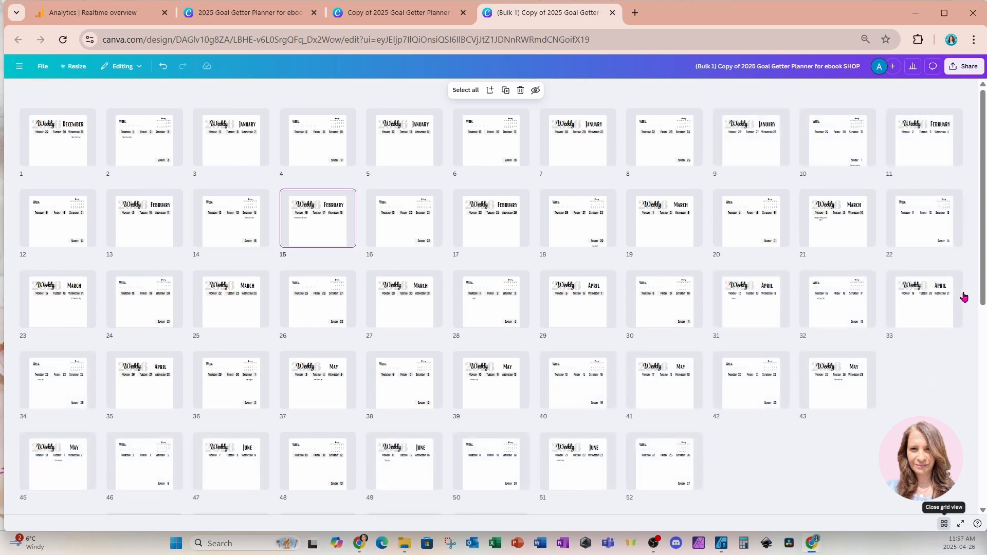
left_click_drag(978, 291, 979, 498)
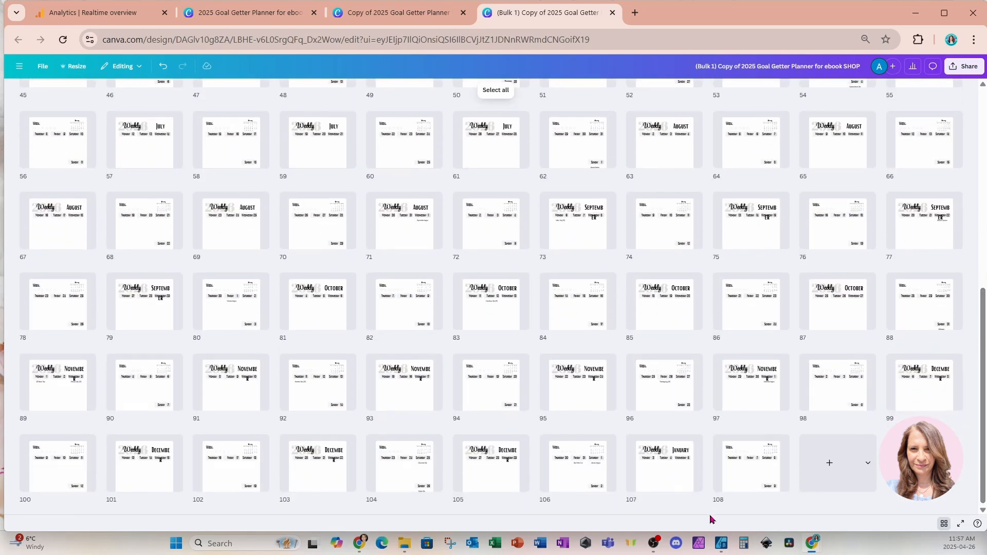